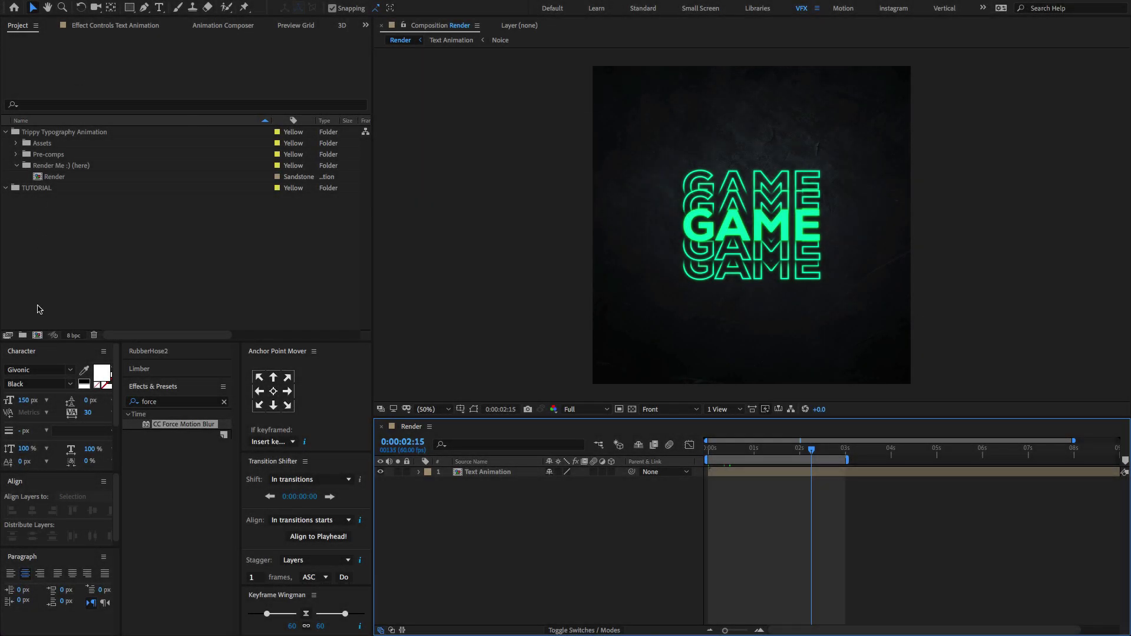
# Create a 1080×1080 composition named 'main render' and move it into the TUTORIAL folder.
pyautogui.click(37, 336)
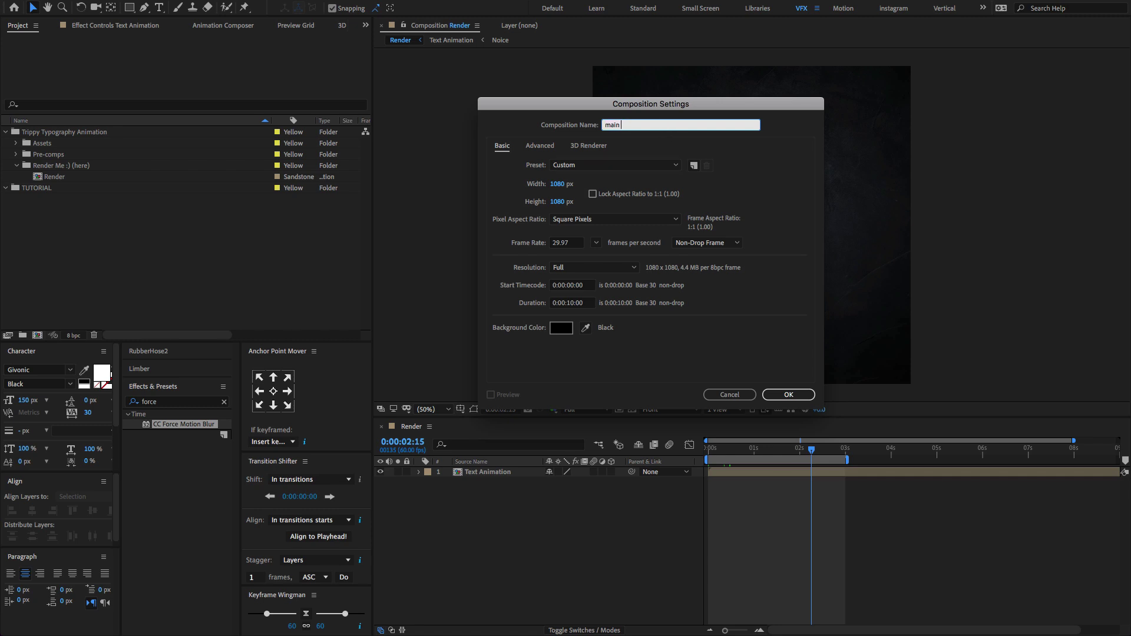
pyautogui.write('main render')
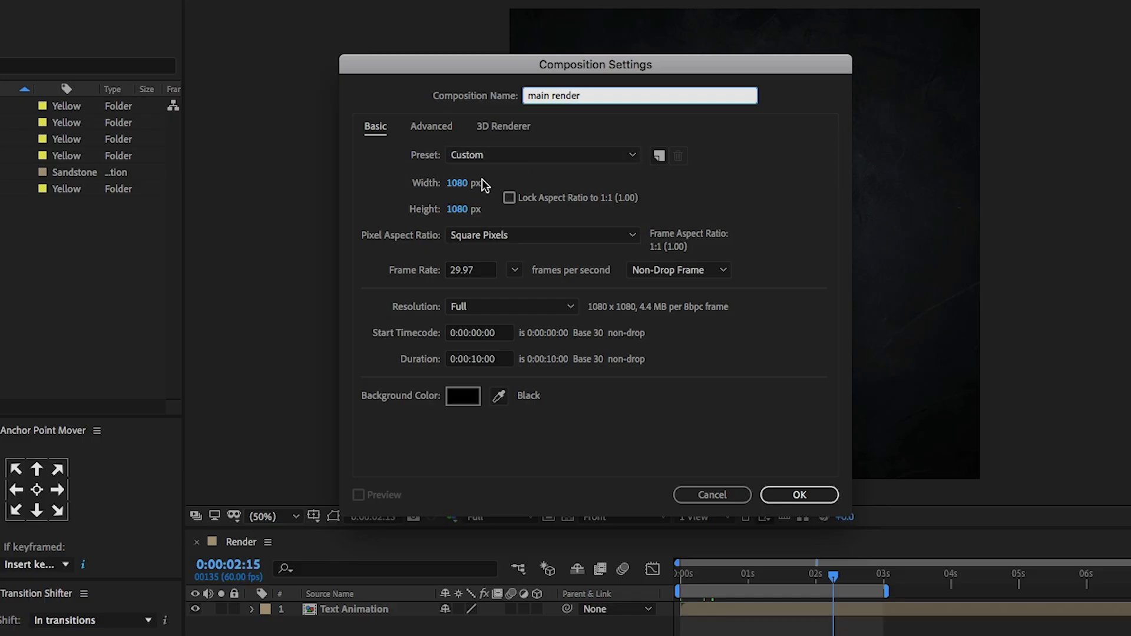
pyautogui.click(557, 184)
pyautogui.click(461, 209)
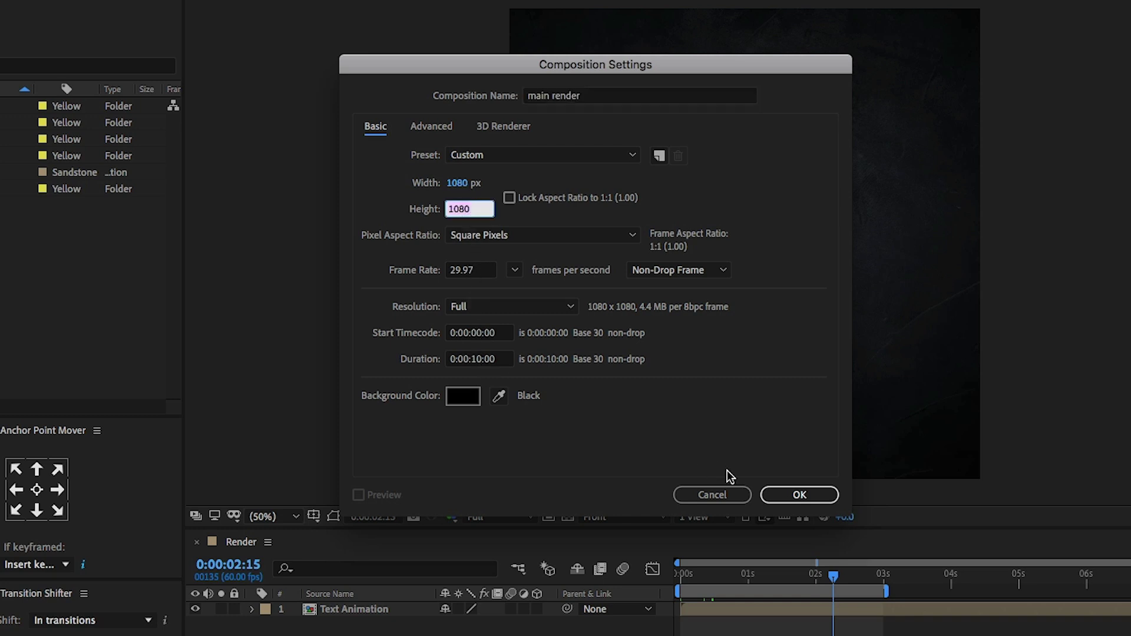
pyautogui.click(776, 495)
pyautogui.moveTo(77, 162); pyautogui.dragTo(58, 259)
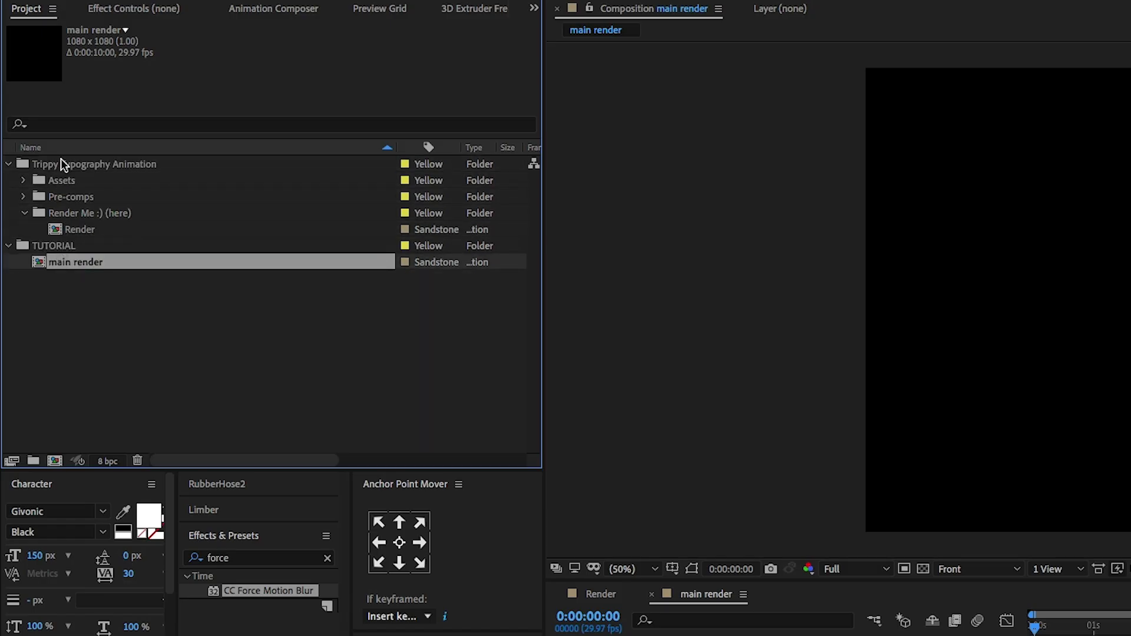
pyautogui.click(61, 160)
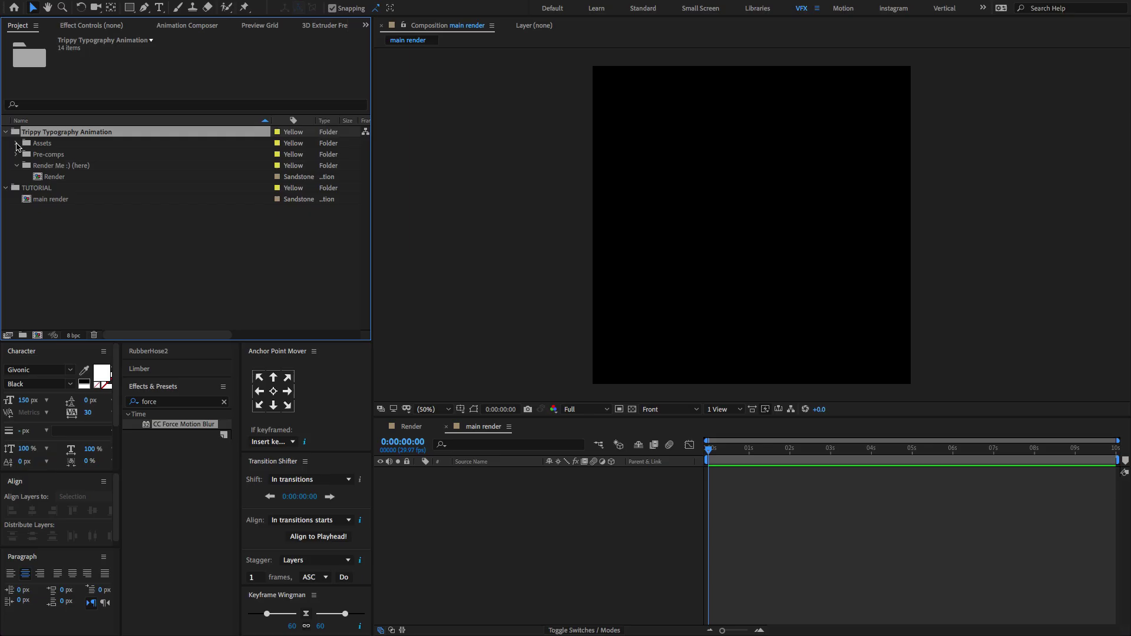
# Add black-concrete-wall.jpg from Assets to main render and rename the layer BG.
pyautogui.click(25, 180)
pyautogui.click(104, 197)
pyautogui.moveTo(75, 155); pyautogui.dragTo(492, 553)
pyautogui.press('Return')
pyautogui.write('BG')
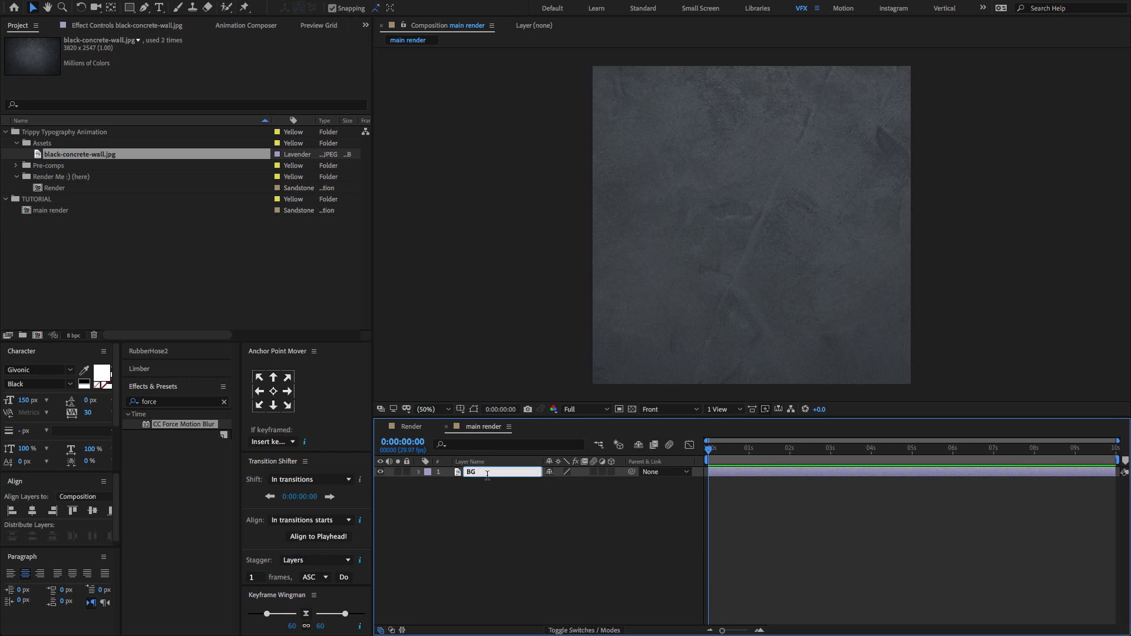
pyautogui.press('Return')
# Set the BG layer's Scale to 43%.
pyautogui.press('a')
pyautogui.press('s')
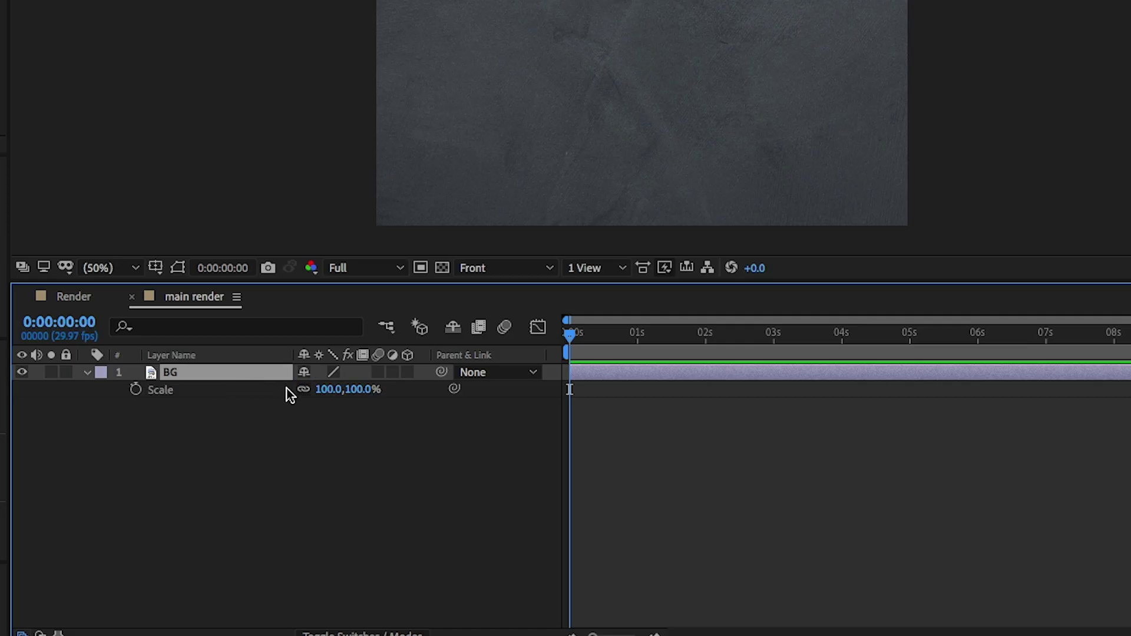
pyautogui.click(359, 390)
pyautogui.write('43')
pyautogui.press('Return')
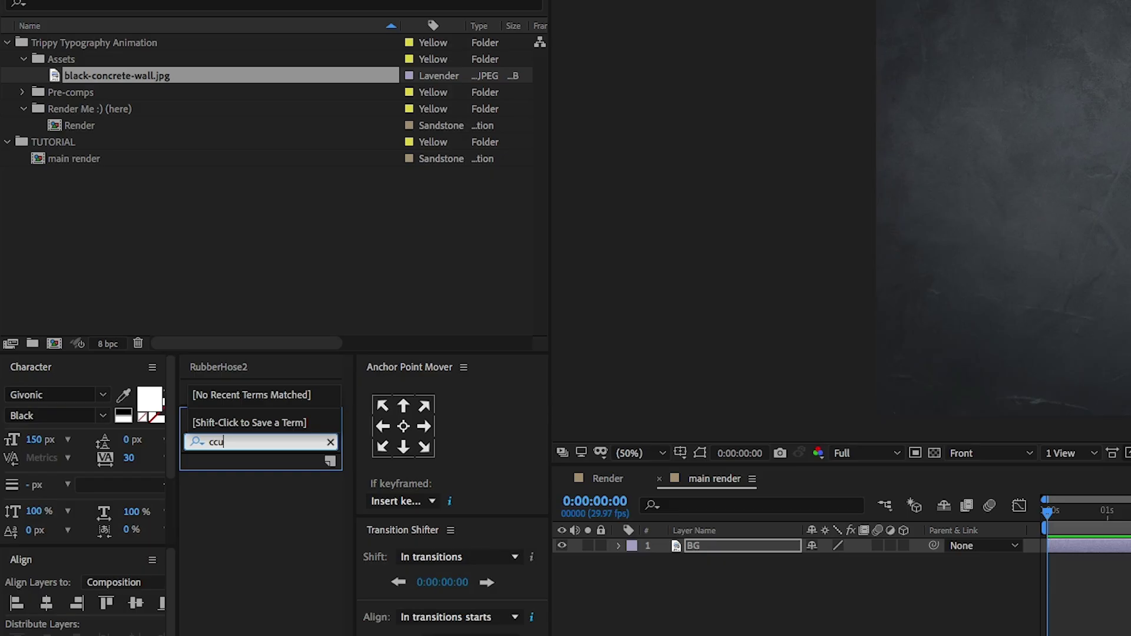
# Apply Curves to BG and shape an S-curve to darken and add contrast.
pyautogui.press('BackSpace')
pyautogui.press('BackSpace')
pyautogui.write('urve')
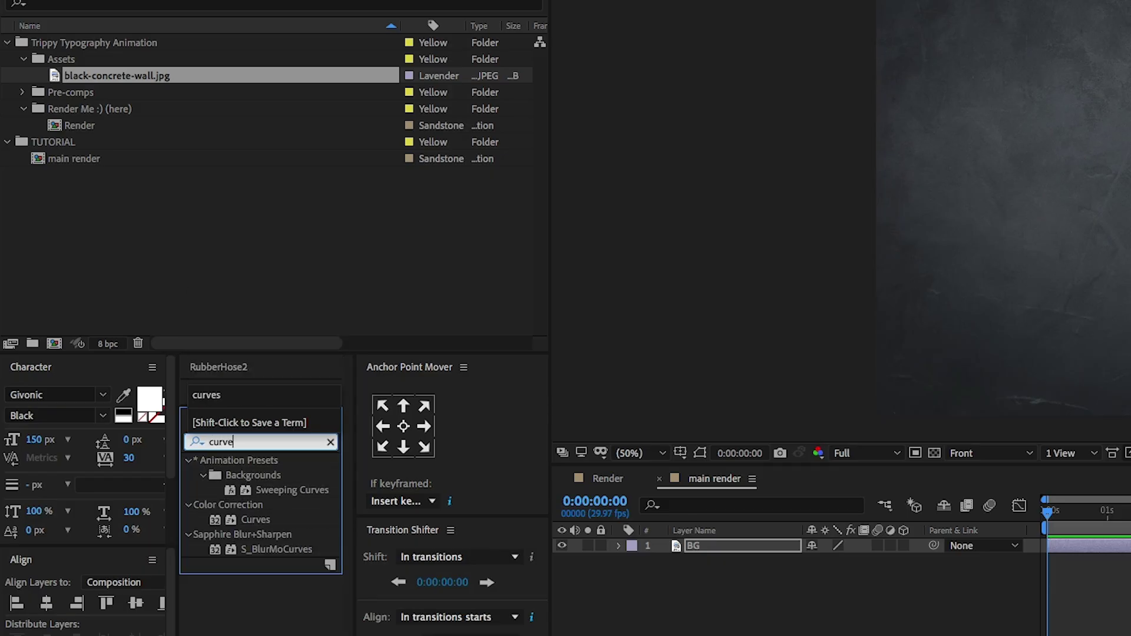
pyautogui.moveTo(248, 521); pyautogui.dragTo(693, 547)
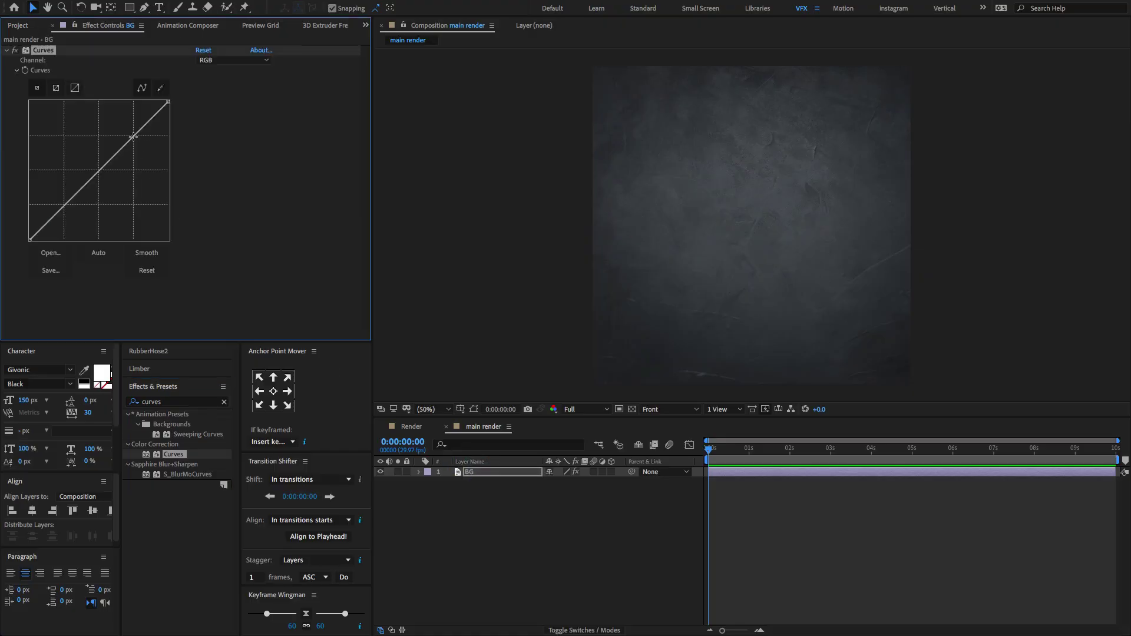
pyautogui.moveTo(134, 136); pyautogui.dragTo(128, 131)
pyautogui.moveTo(70, 192); pyautogui.dragTo(89, 205)
pyautogui.moveTo(128, 131); pyautogui.dragTo(126, 130)
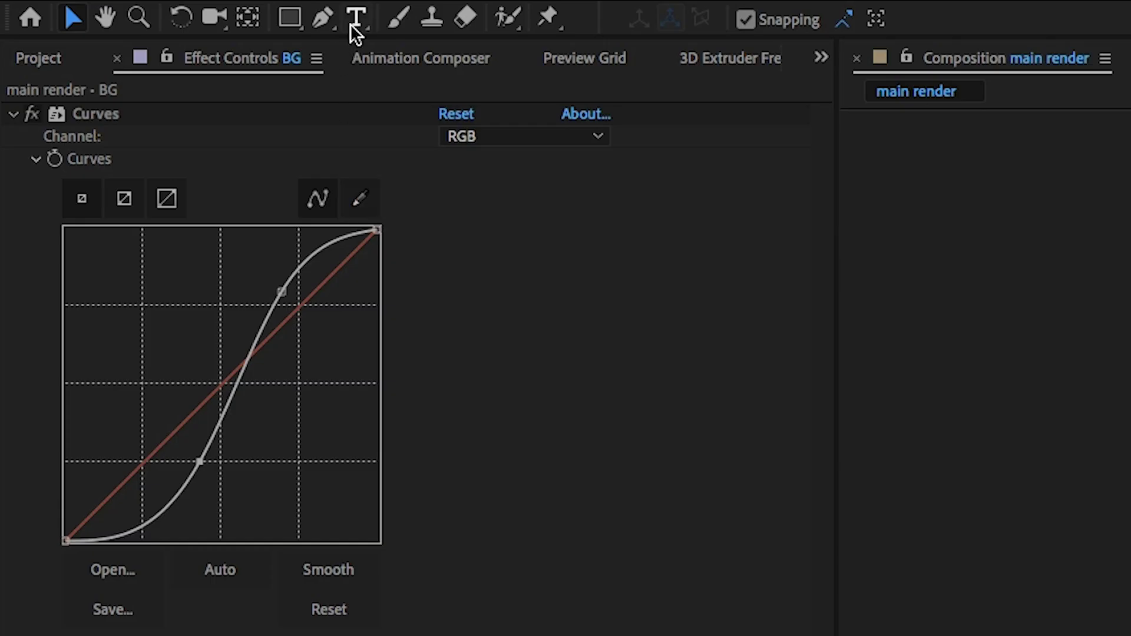
# Add a GAME text layer and centre it horizontally and vertically in the comp.
pyautogui.click(353, 23)
pyautogui.click(497, 335)
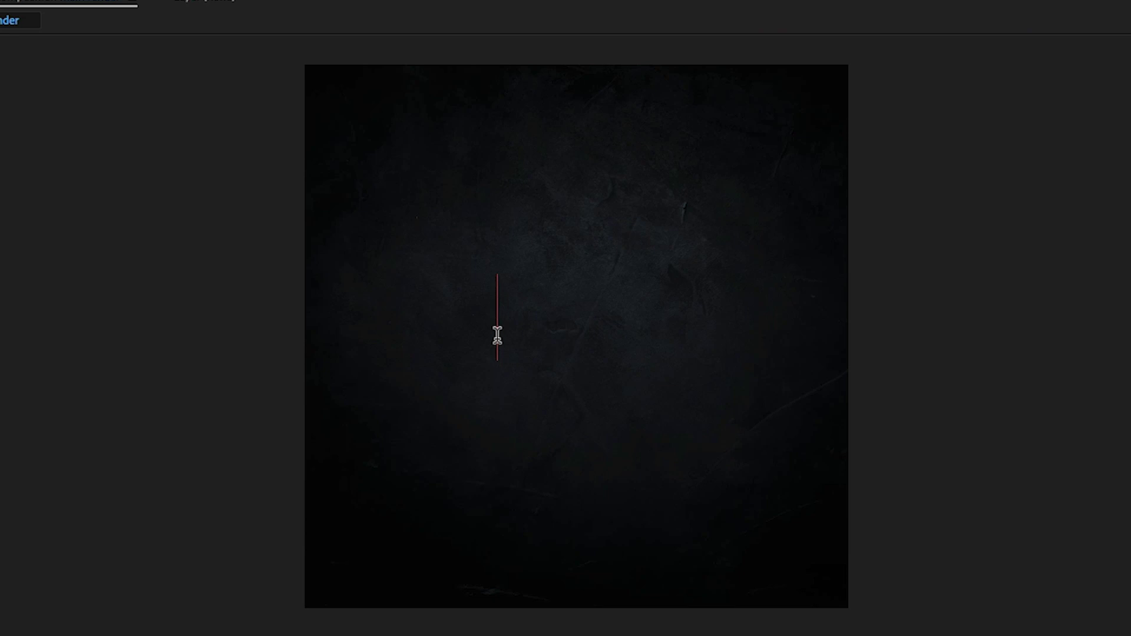
pyautogui.write('game')
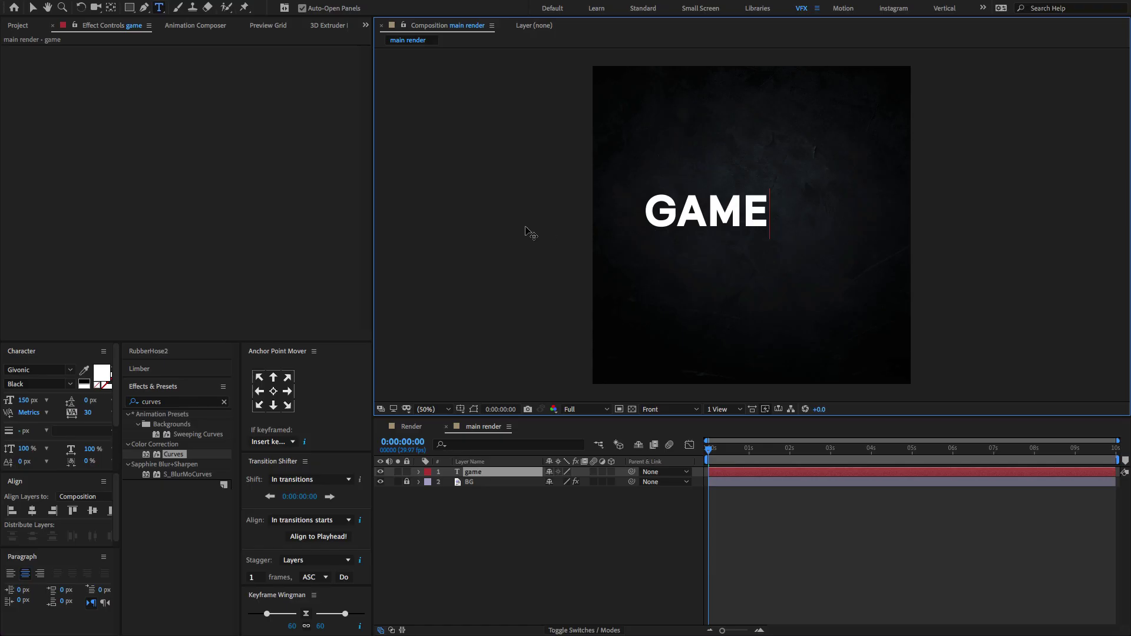
pyautogui.hotkey('ctrl', 'a')
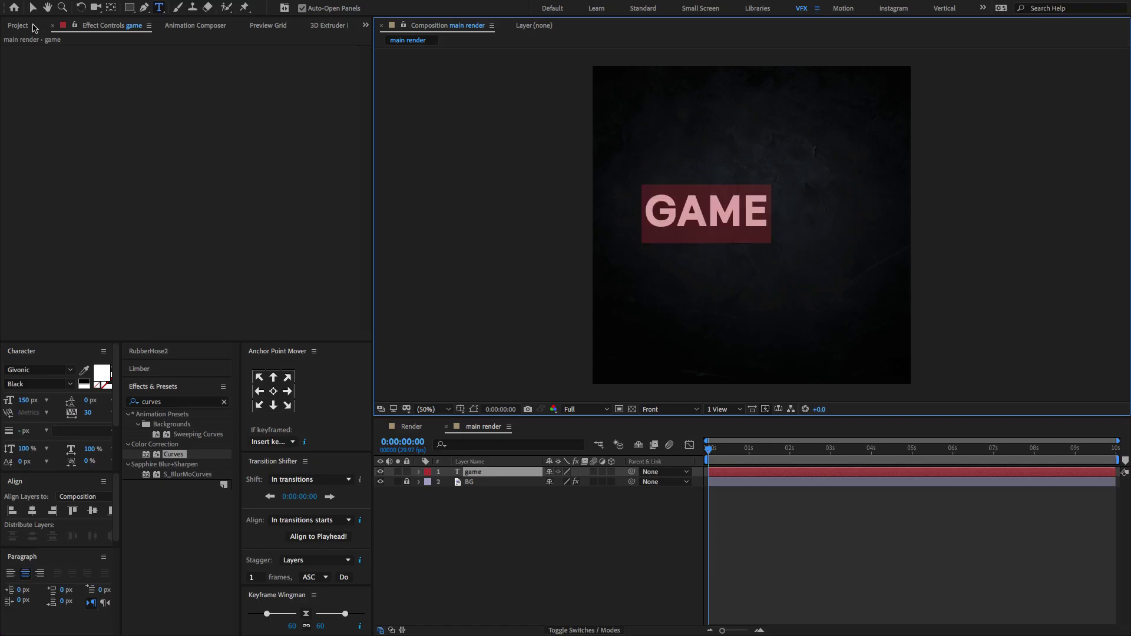
pyautogui.click(33, 8)
pyautogui.click(36, 513)
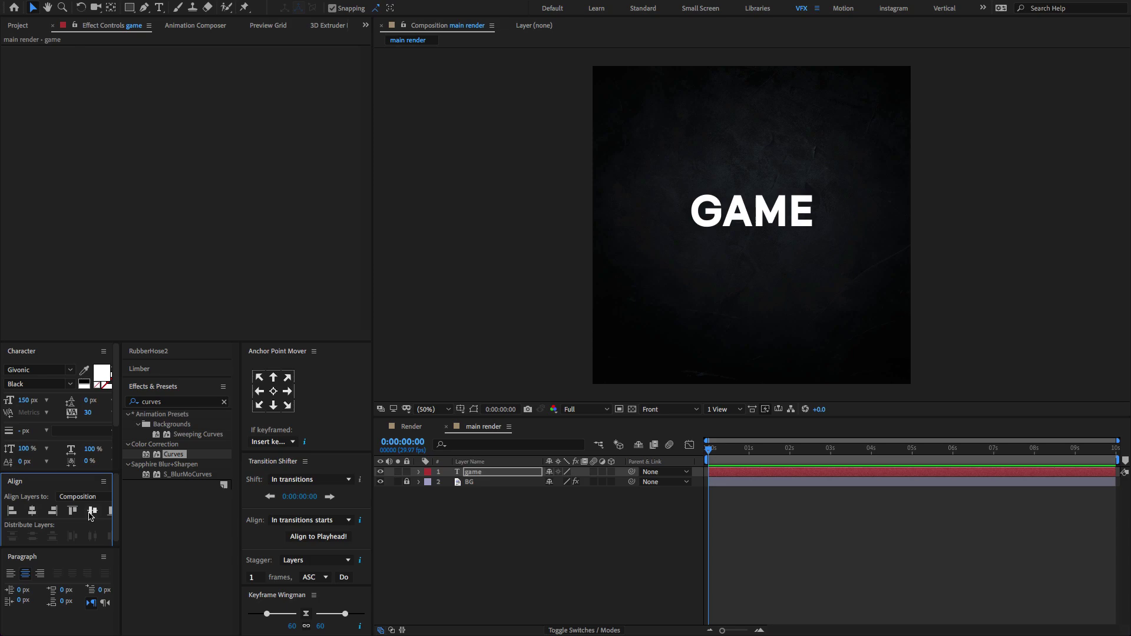
pyautogui.click(93, 511)
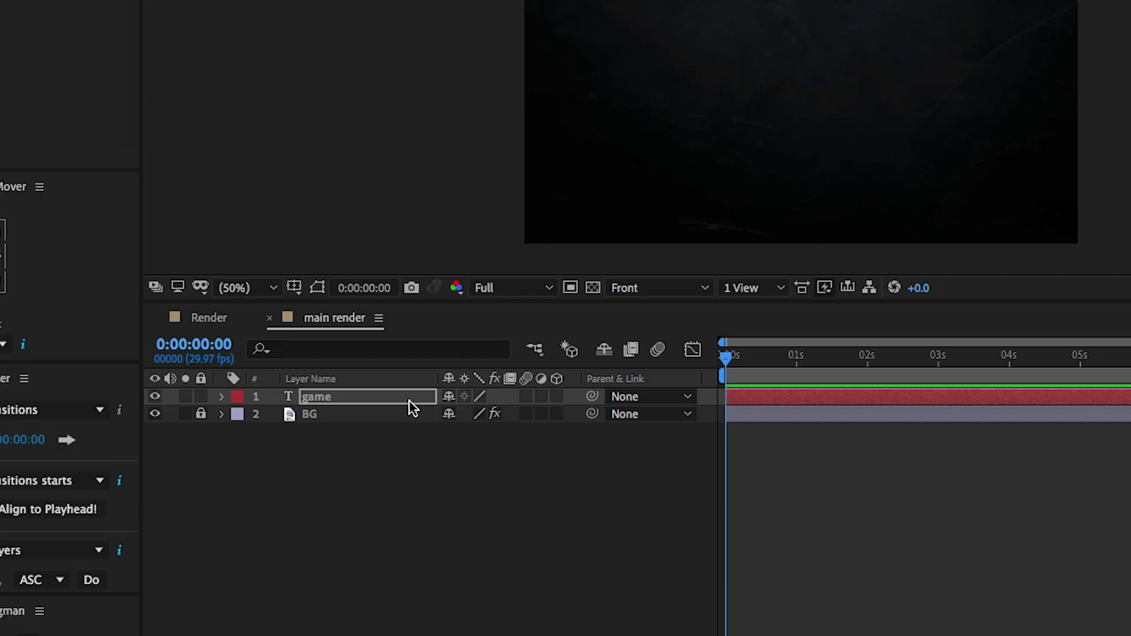
# Convert the GAME text to shape outlines, duplicate the outline layer, and lock the original text.
pyautogui.rightClick(409, 401)
pyautogui.moveTo(448, 525)
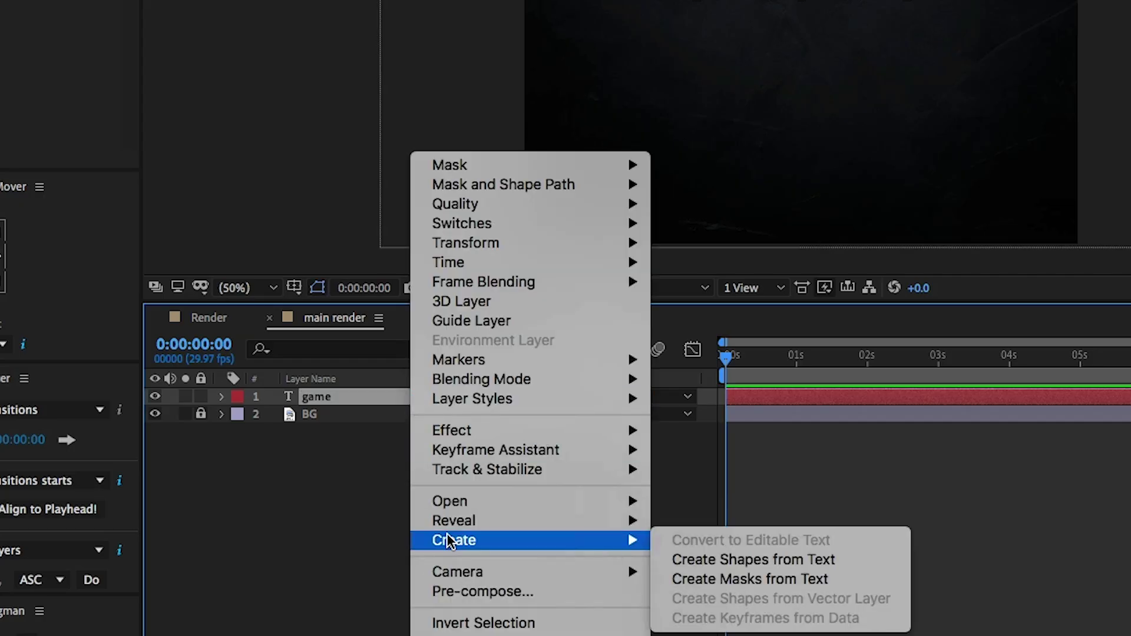
pyautogui.click(839, 558)
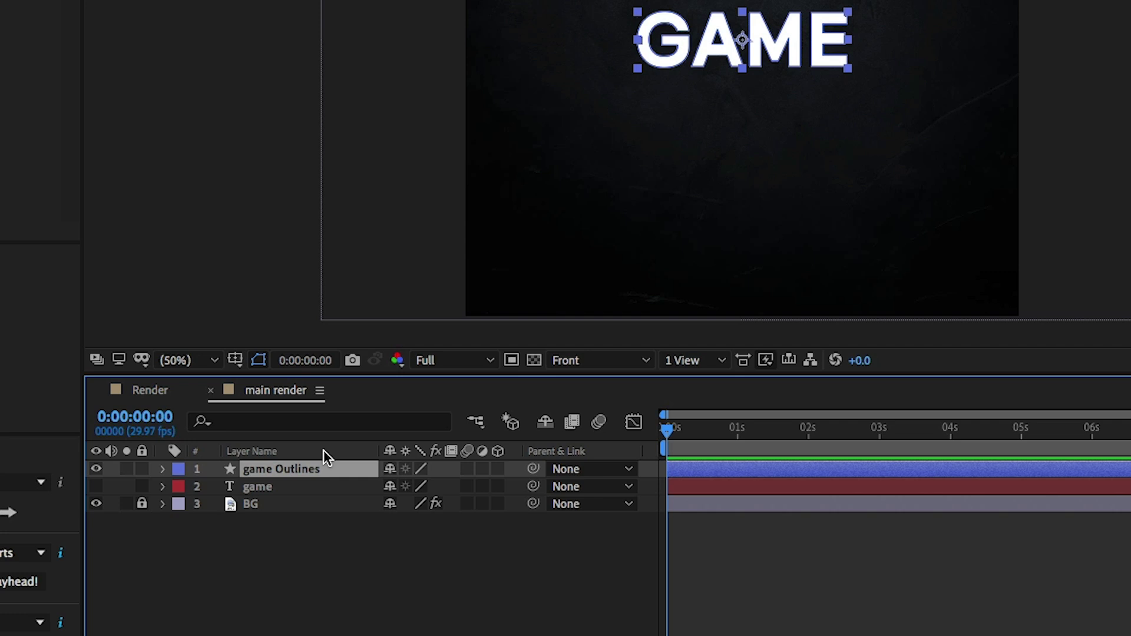
pyautogui.hotkey('ctrl', 'd')
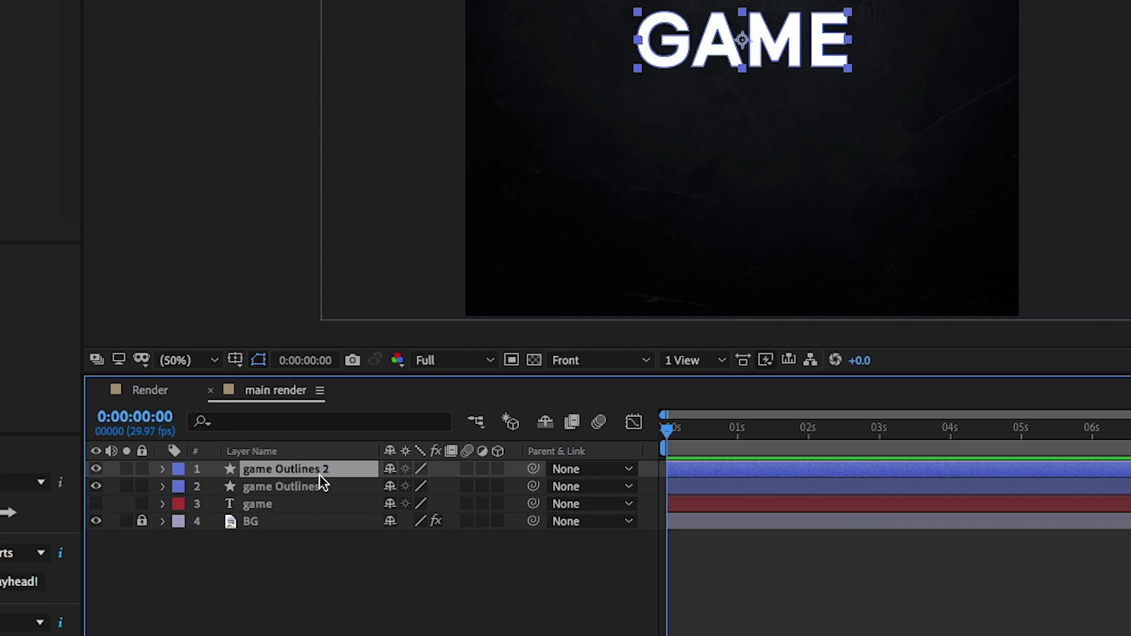
pyautogui.click(141, 504)
# Delete m and e from game Outlines and g and a from game Outlines 2.
pyautogui.moveTo(235, 504); pyautogui.dragTo(277, 467)
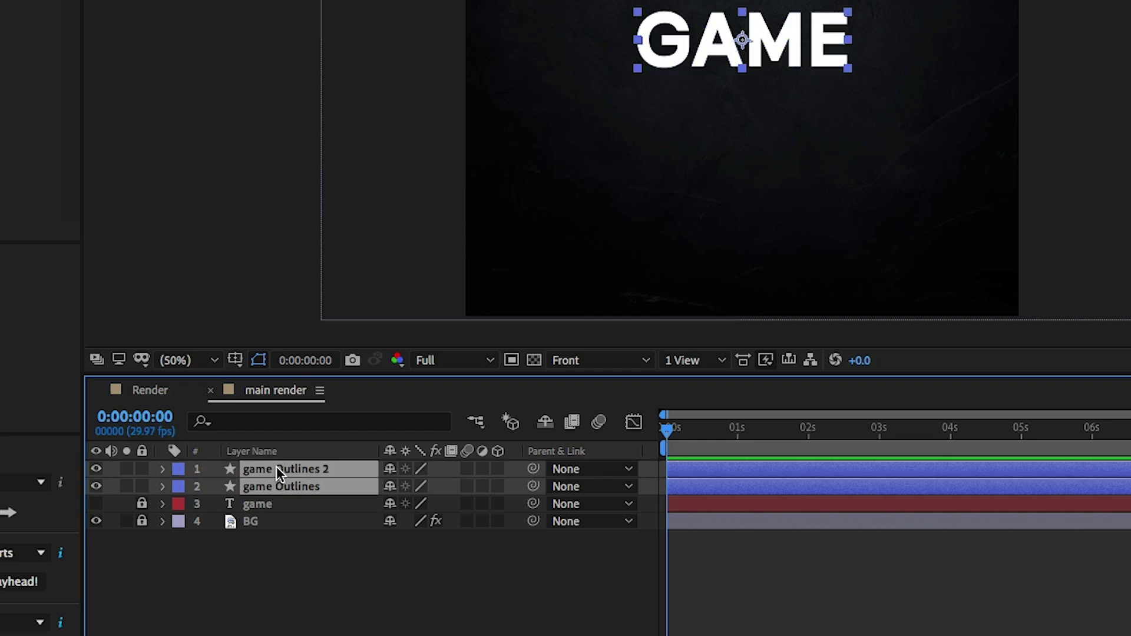
pyautogui.click(163, 469)
pyautogui.click(181, 488)
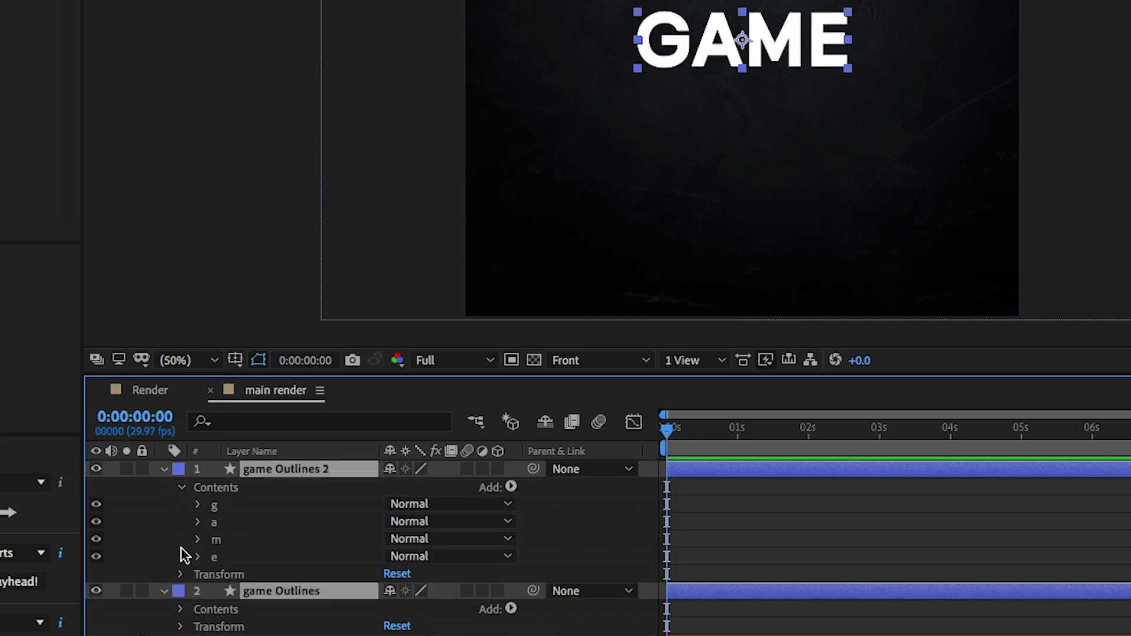
pyautogui.click(180, 609)
pyautogui.moveTo(235, 549); pyautogui.dragTo(235, 561)
pyautogui.press('Delete')
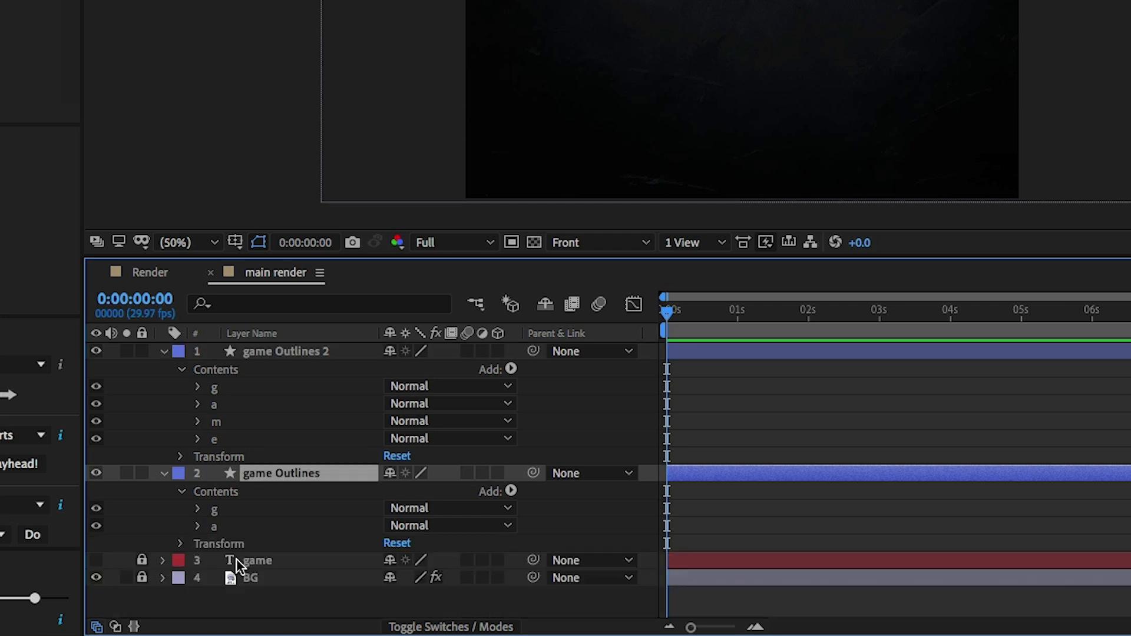
pyautogui.click(240, 404)
pyautogui.keyDown('shift'); pyautogui.click(242, 388); pyautogui.keyUp('shift')
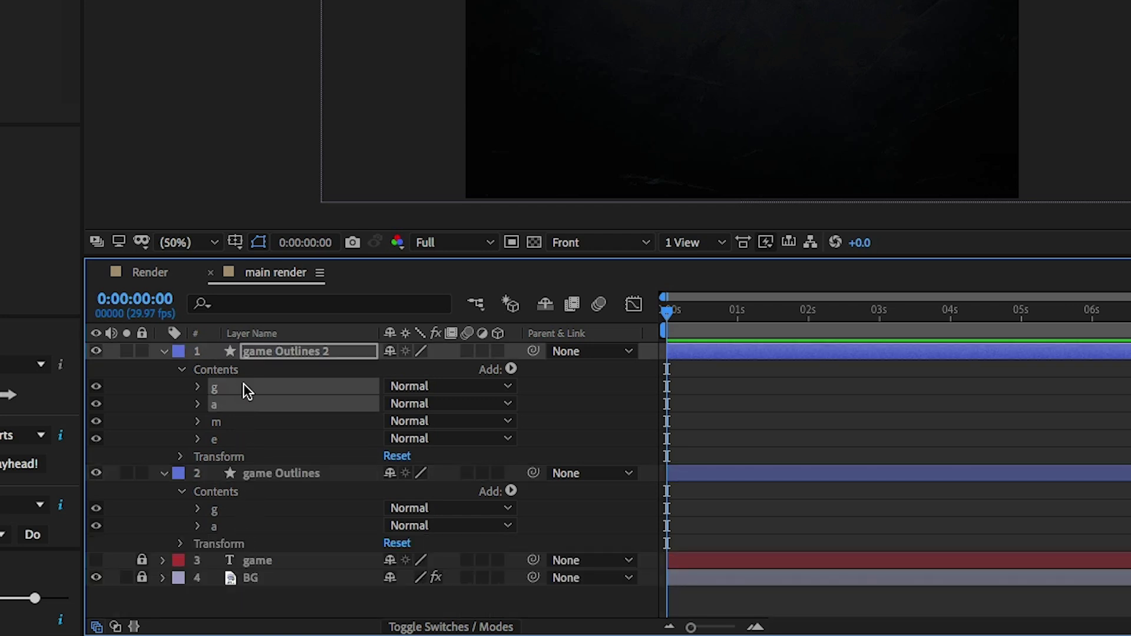
pyautogui.press('Delete')
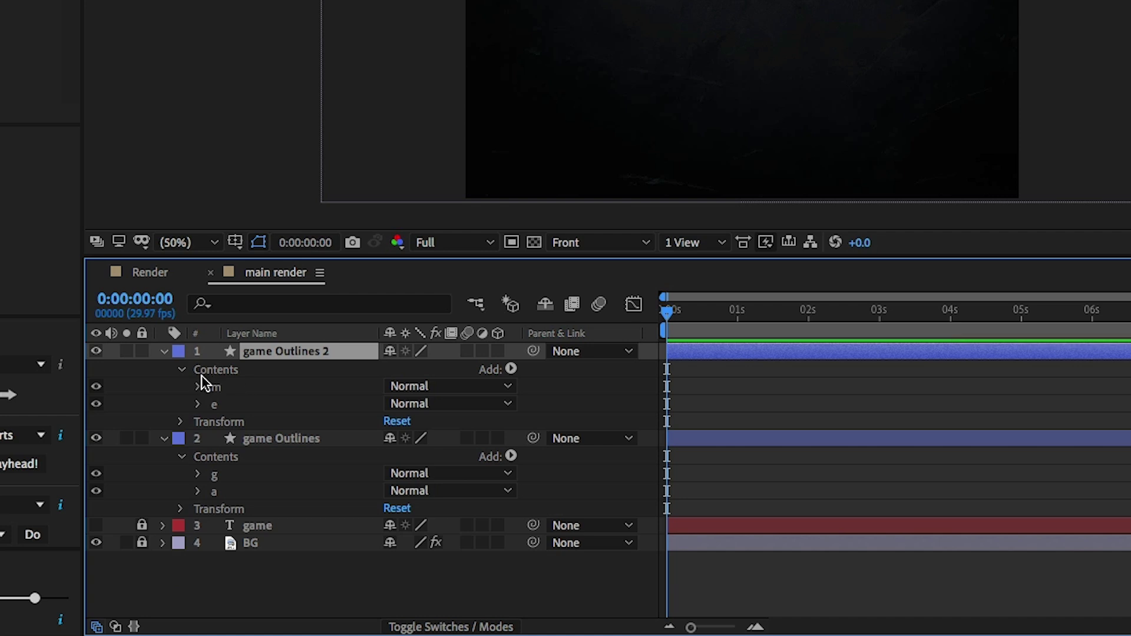
pyautogui.click(164, 351)
# Rename the outline layers to 'me' and 'ga'.
pyautogui.press('Return')
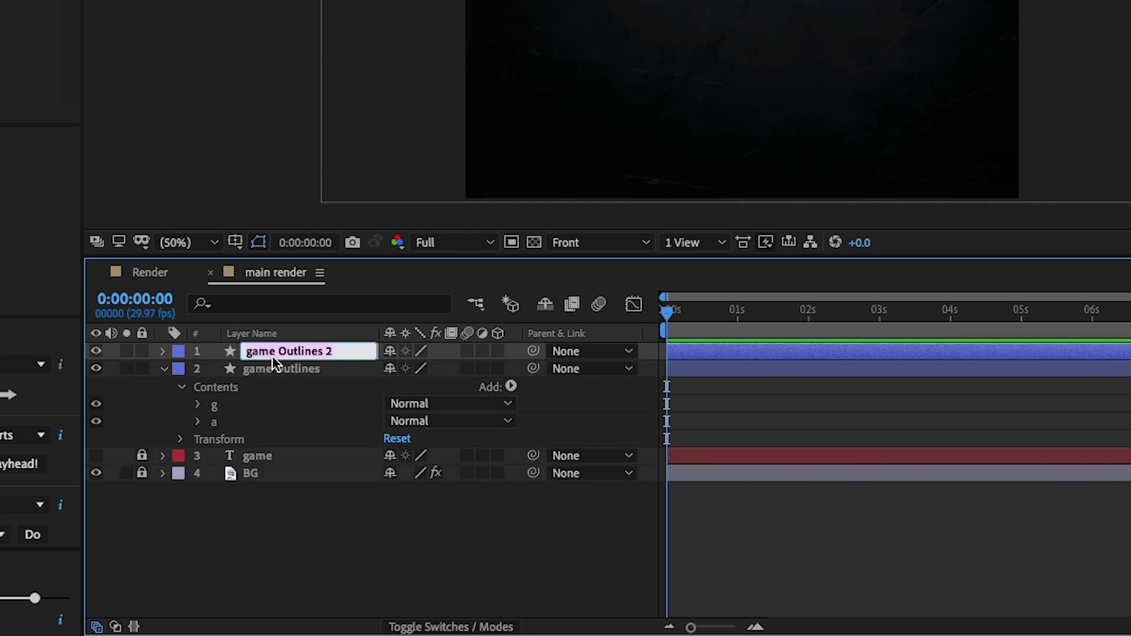
pyautogui.write('me')
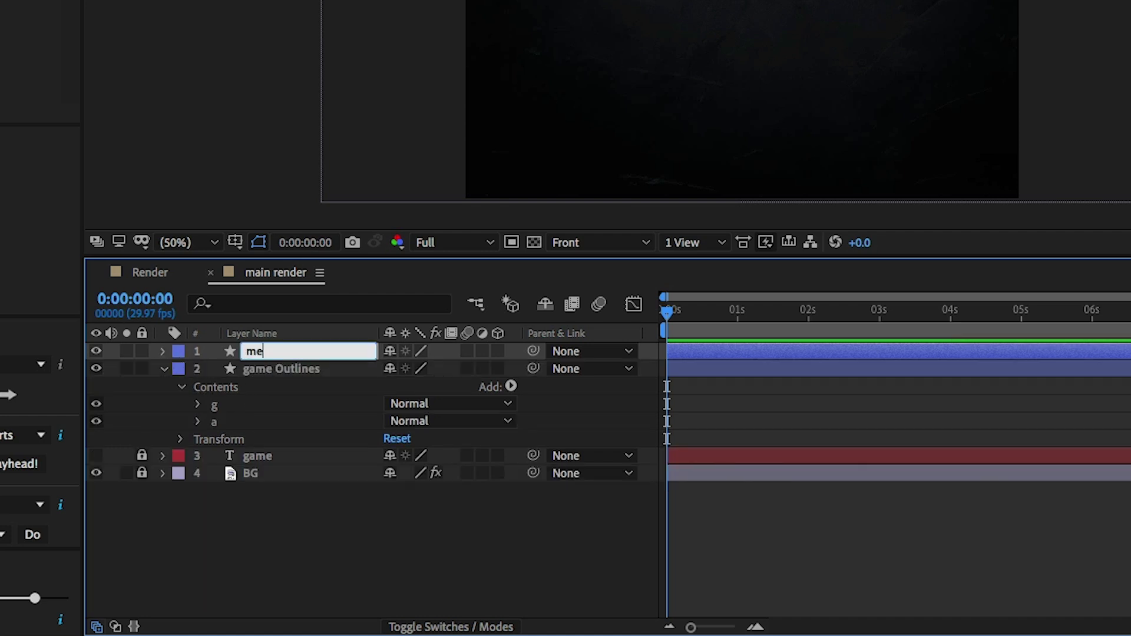
pyautogui.click(303, 368)
pyautogui.press('Return')
pyautogui.write('ga')
pyautogui.click(278, 493)
pyautogui.click(165, 369)
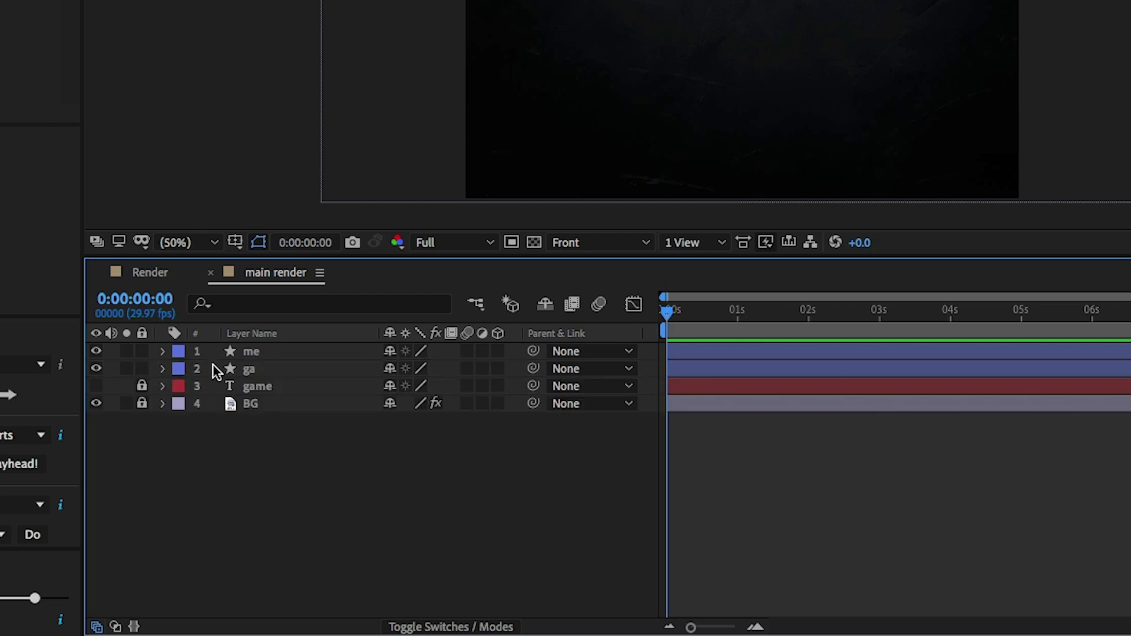
# Give the me and ga layers a Yellow label.
pyautogui.click(264, 353)
pyautogui.keyDown('shift'); pyautogui.click(262, 366); pyautogui.keyUp('shift')
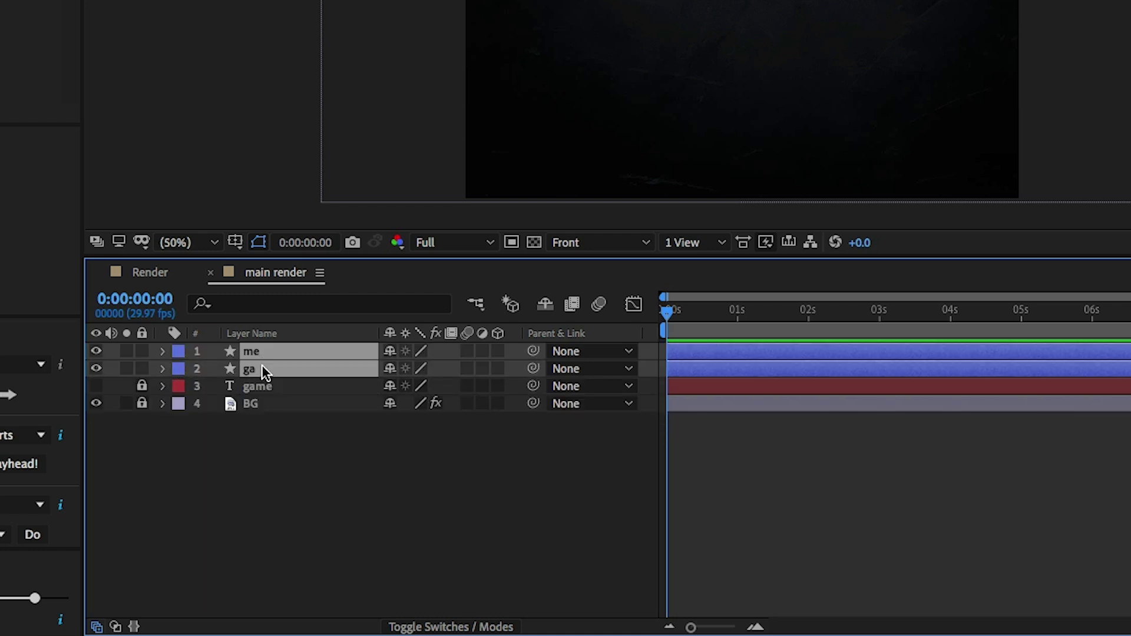
pyautogui.click(180, 355)
pyautogui.click(204, 348)
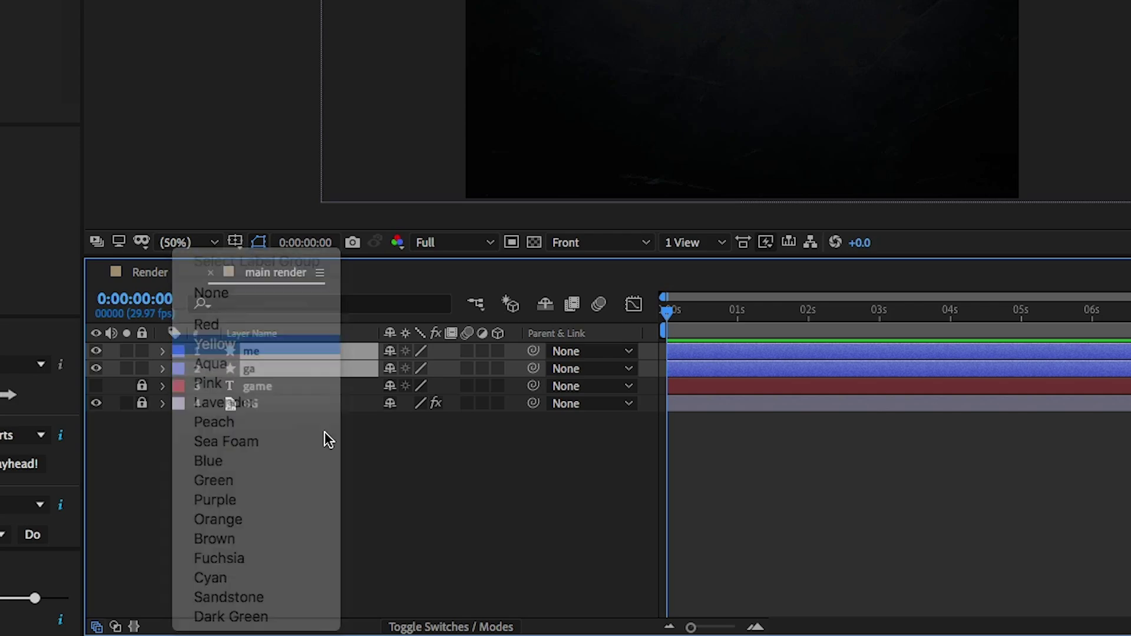
pyautogui.click(304, 353)
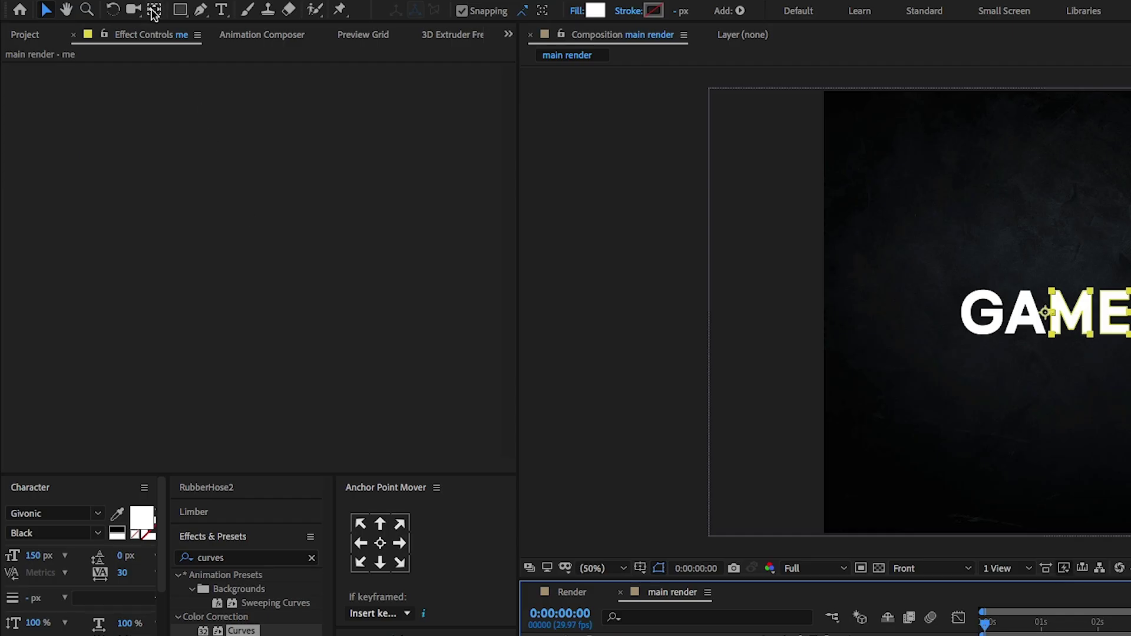
# With snapping on, move ME's anchor to the E's right edge and GA's to the G's left edge.
pyautogui.click(111, 7)
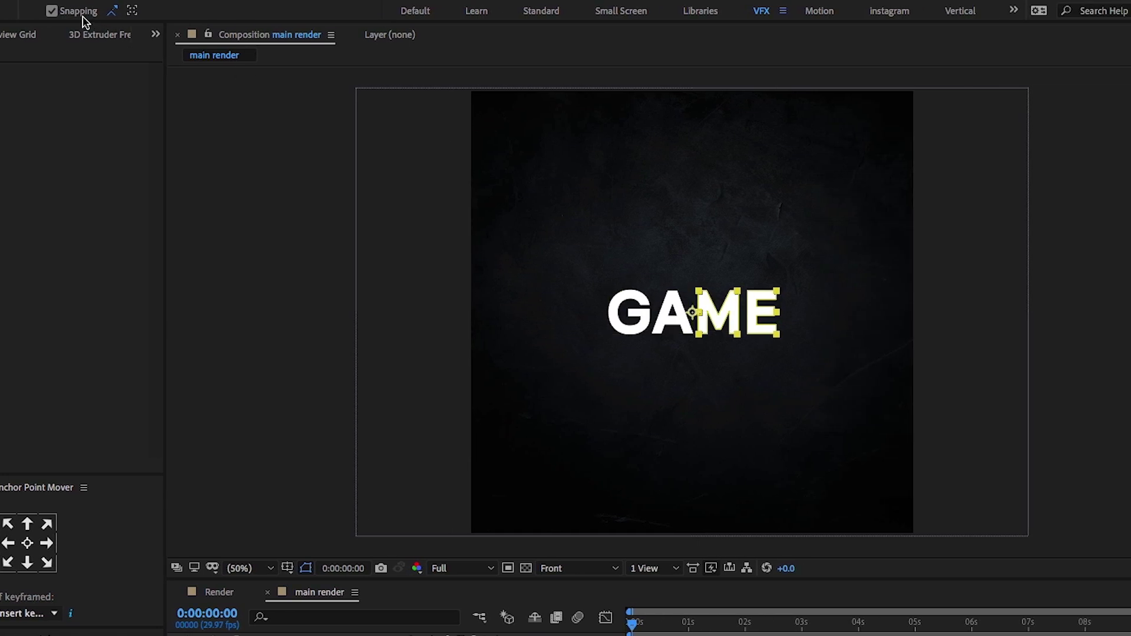
pyautogui.click(75, 13)
pyautogui.click(732, 323)
pyautogui.moveTo(732, 318); pyautogui.dragTo(778, 315)
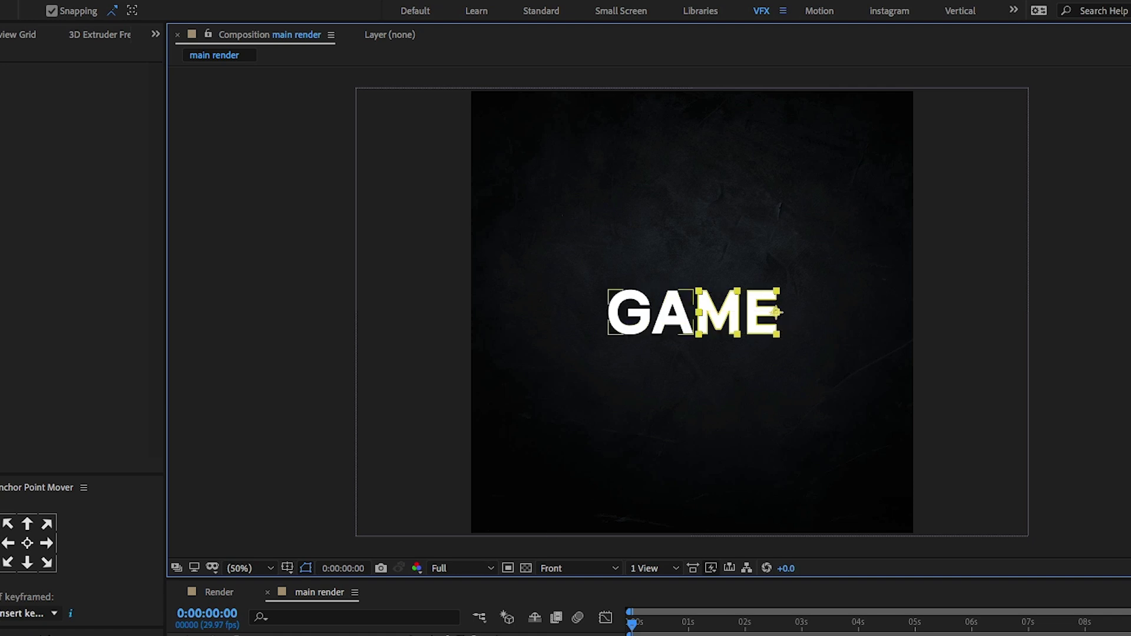
pyautogui.click(615, 309)
pyautogui.moveTo(693, 312); pyautogui.dragTo(608, 314)
pyautogui.scroll(1, 607, 313)
pyautogui.moveTo(524, 314); pyautogui.dragTo(530, 313)
# Separate Position dimensions on ga and me, then keyframe X Position at 0 s and go to 1 s.
pyautogui.click(529, 317)
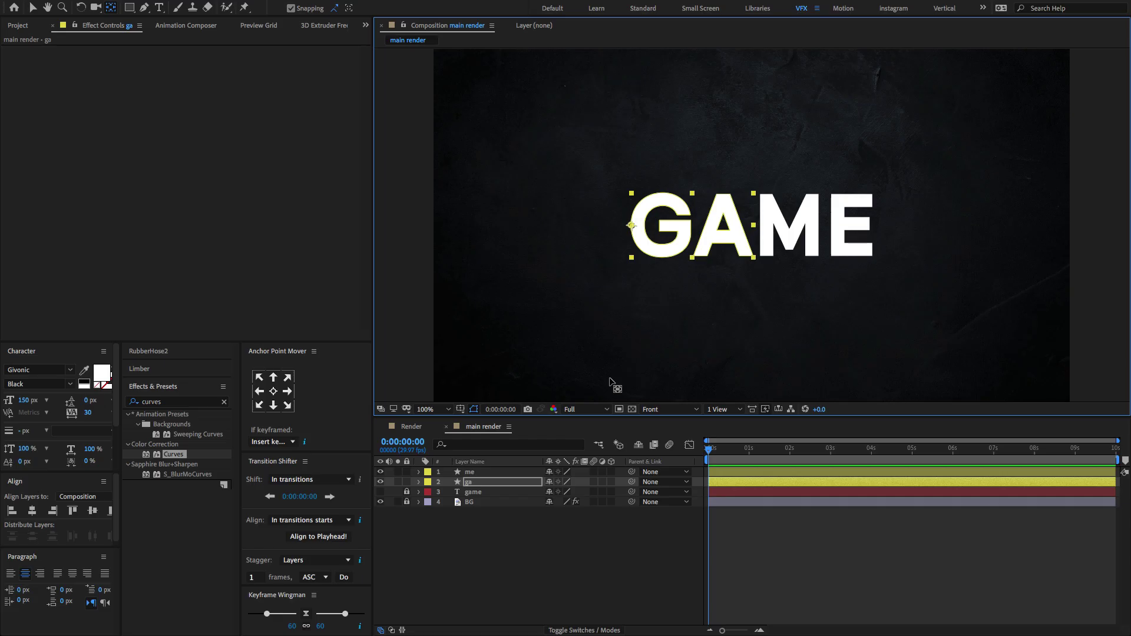
pyautogui.keyDown('ctrl'); pyautogui.click(518, 474); pyautogui.keyUp('ctrl')
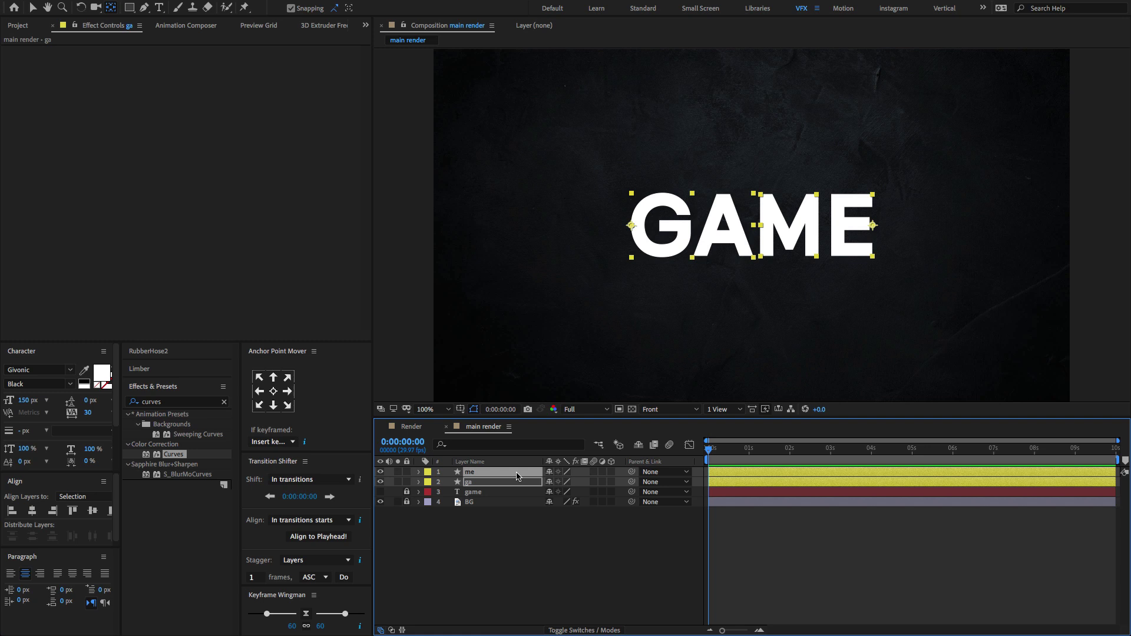
pyautogui.press('p')
pyautogui.rightClick(483, 482)
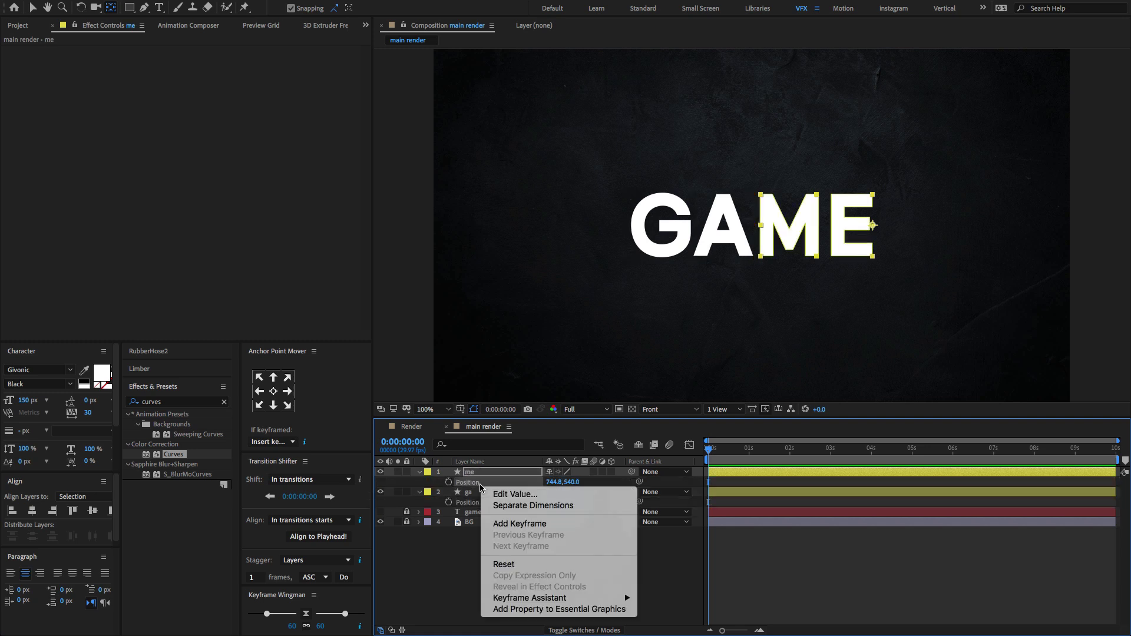
pyautogui.click(558, 508)
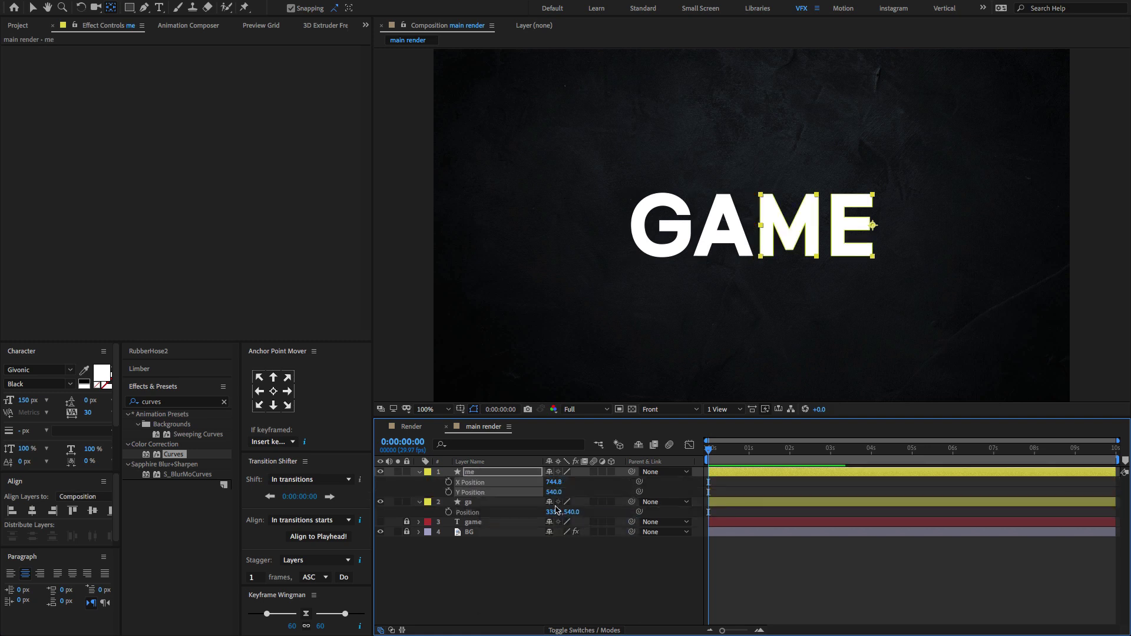
pyautogui.rightClick(511, 516)
pyautogui.click(549, 522)
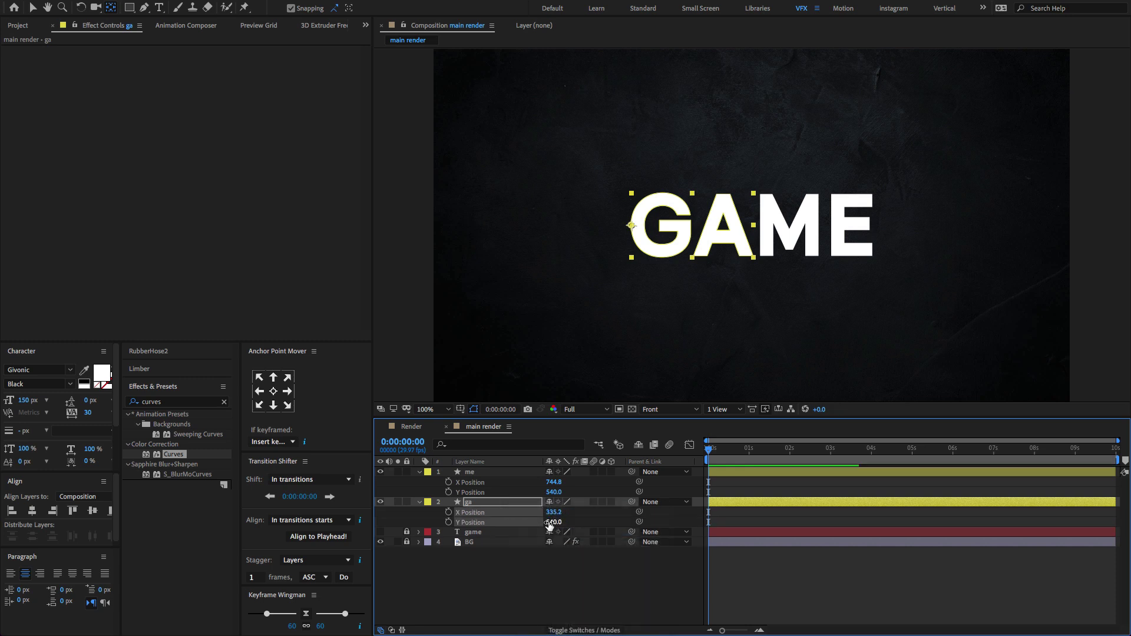
pyautogui.keyDown('shift'); pyautogui.click(494, 475); pyautogui.keyUp('shift')
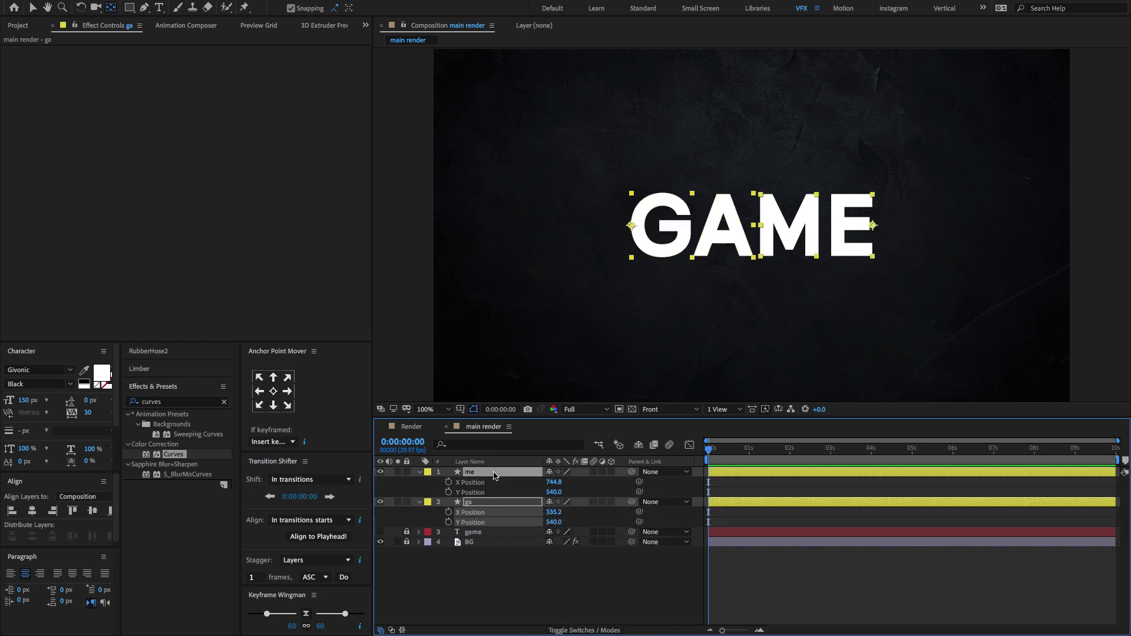
pyautogui.click(449, 483)
pyautogui.click(748, 458)
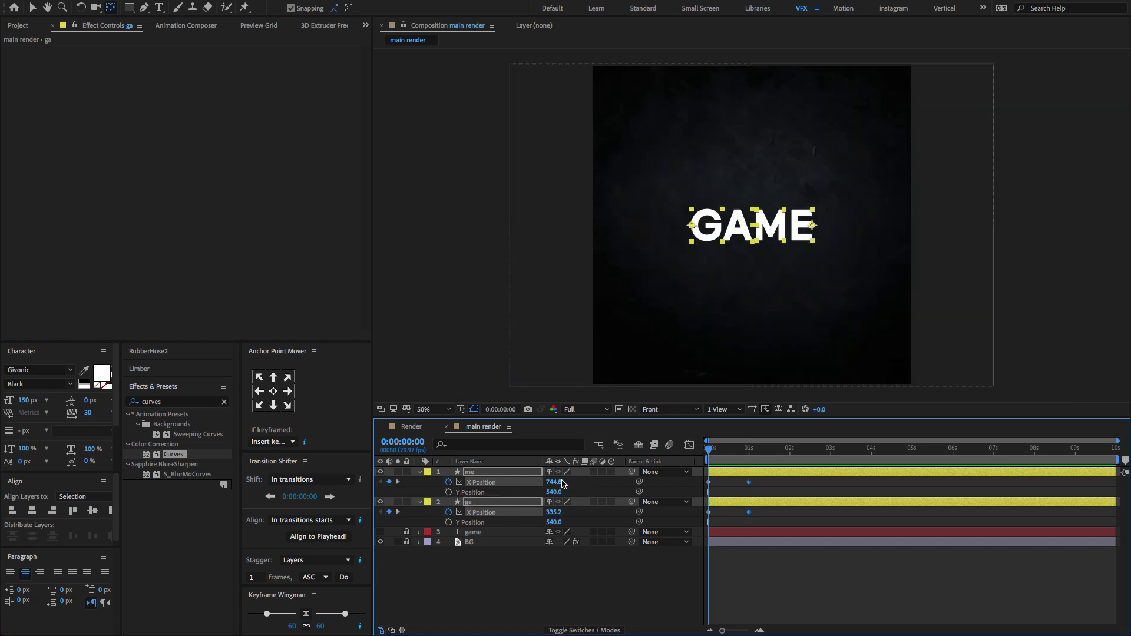
# Start both letter pairs off-screen right and strengthen the ease into the final X keyframes.
pyautogui.moveTo(569, 478); pyautogui.dragTo(730, 478)
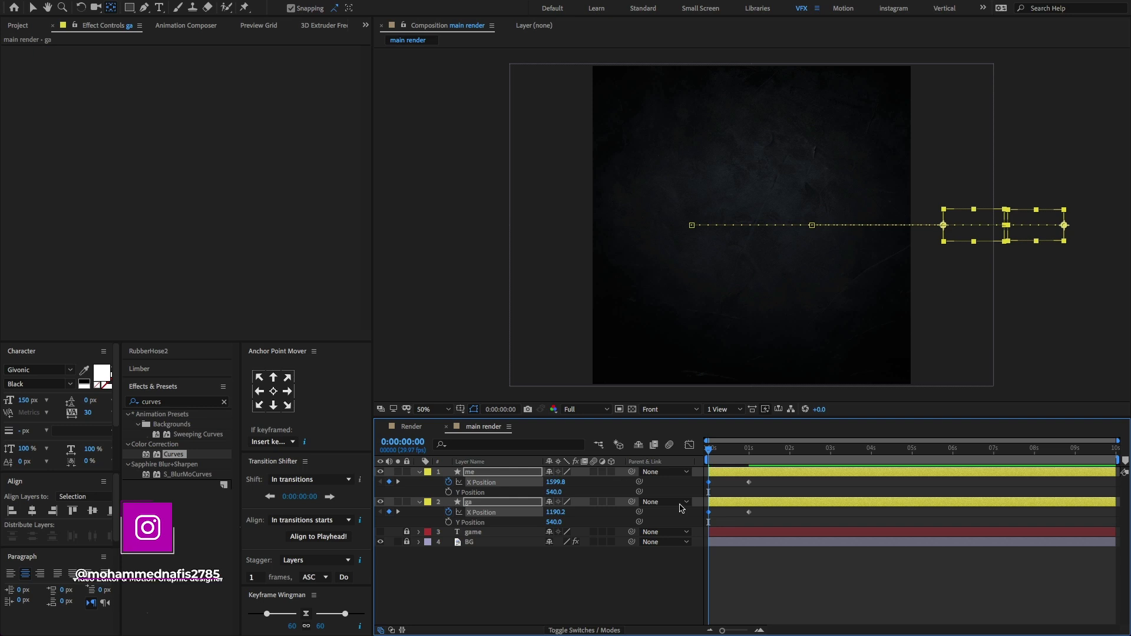
pyautogui.click(764, 548)
pyautogui.moveTo(802, 591); pyautogui.dragTo(698, 489)
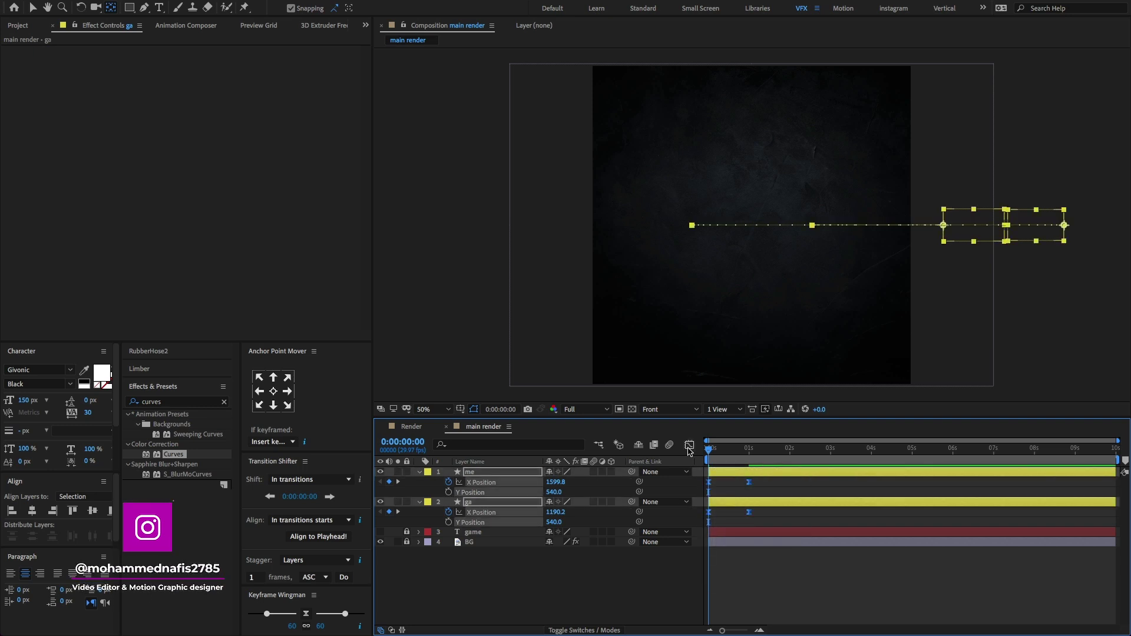
pyautogui.click(690, 446)
pyautogui.press('=')
pyautogui.press('=')
pyautogui.moveTo(902, 526); pyautogui.dragTo(705, 470)
pyautogui.moveTo(844, 477); pyautogui.dragTo(805, 478)
pyautogui.press('space')
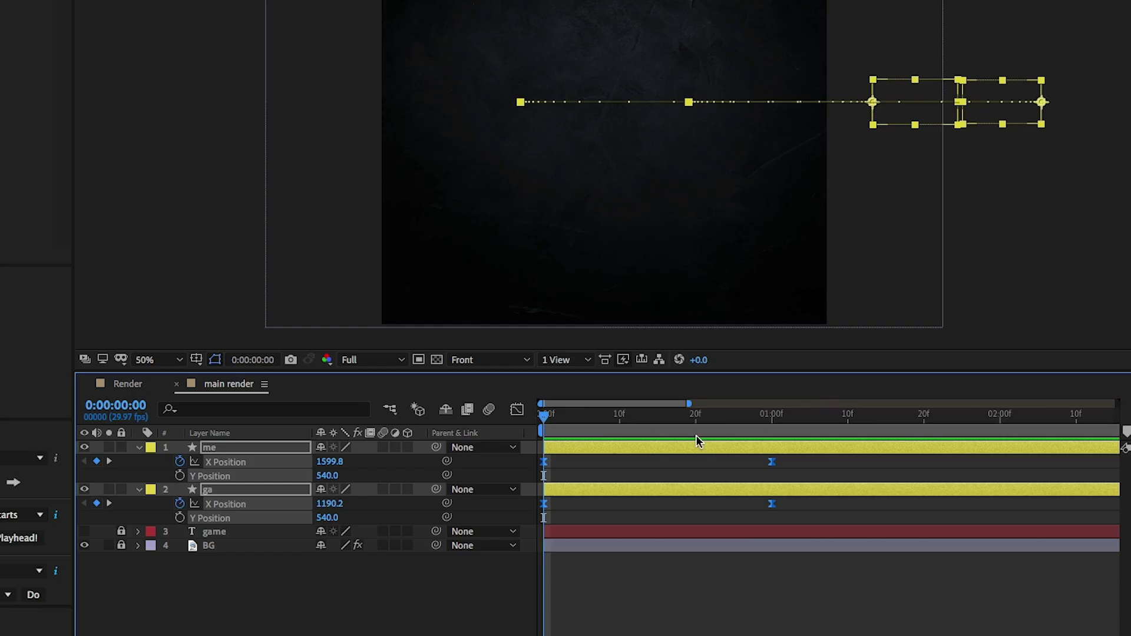
# Move both ending X Position keyframes earlier and preview the slide-in.
pyautogui.moveTo(771, 463); pyautogui.dragTo(696, 458)
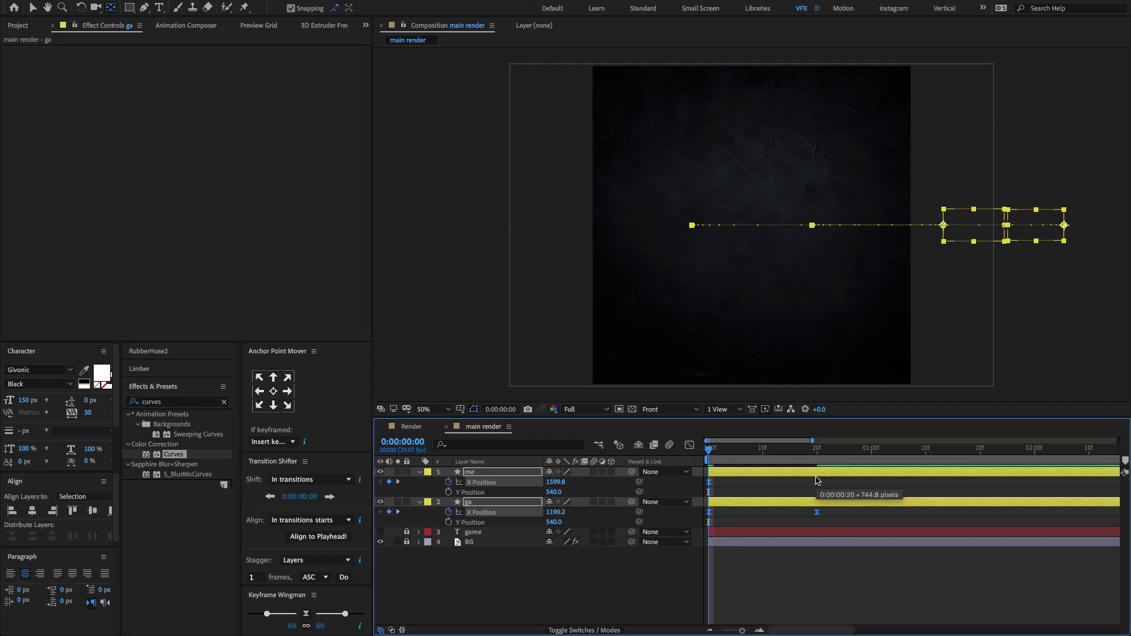
pyautogui.press('-')
pyautogui.press('-')
pyautogui.press('space')
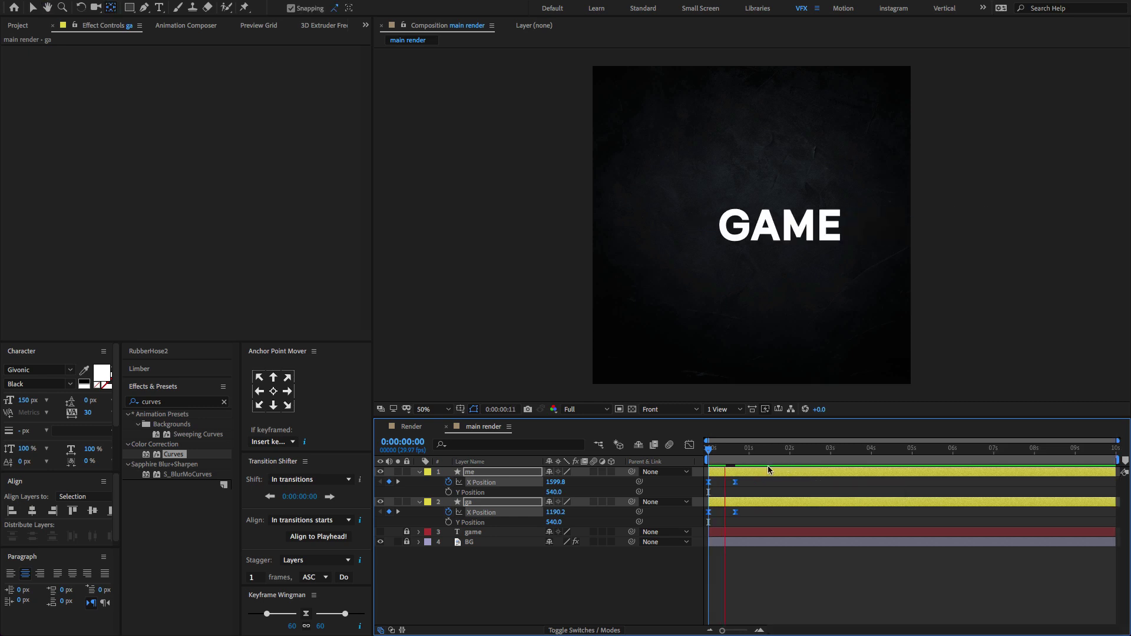
pyautogui.press('space')
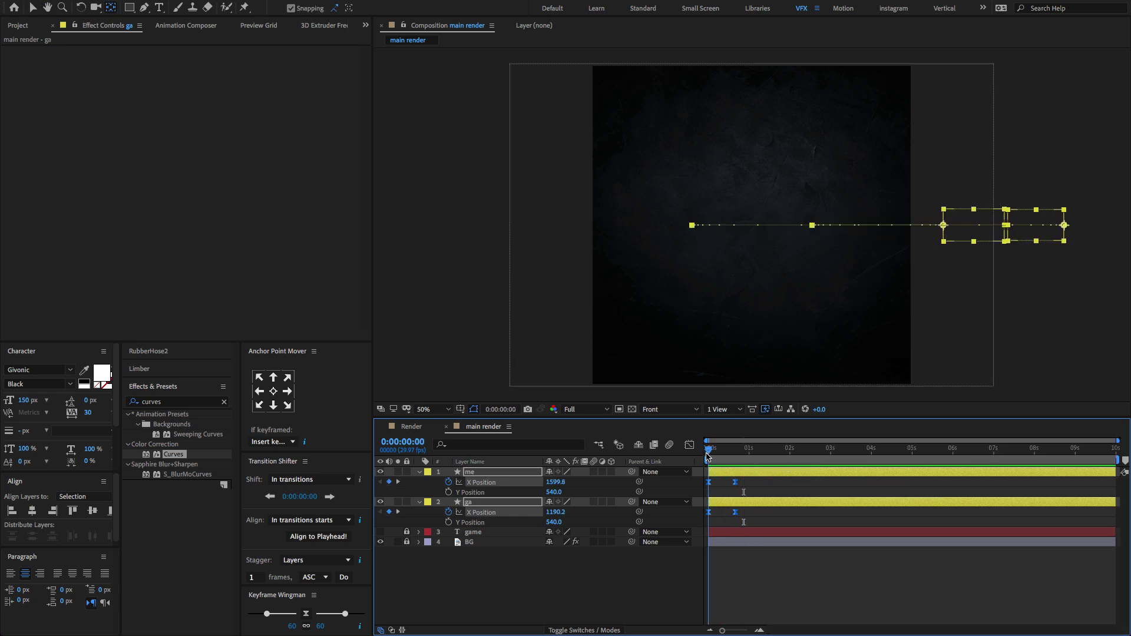
pyautogui.moveTo(716, 453); pyautogui.dragTo(724, 454)
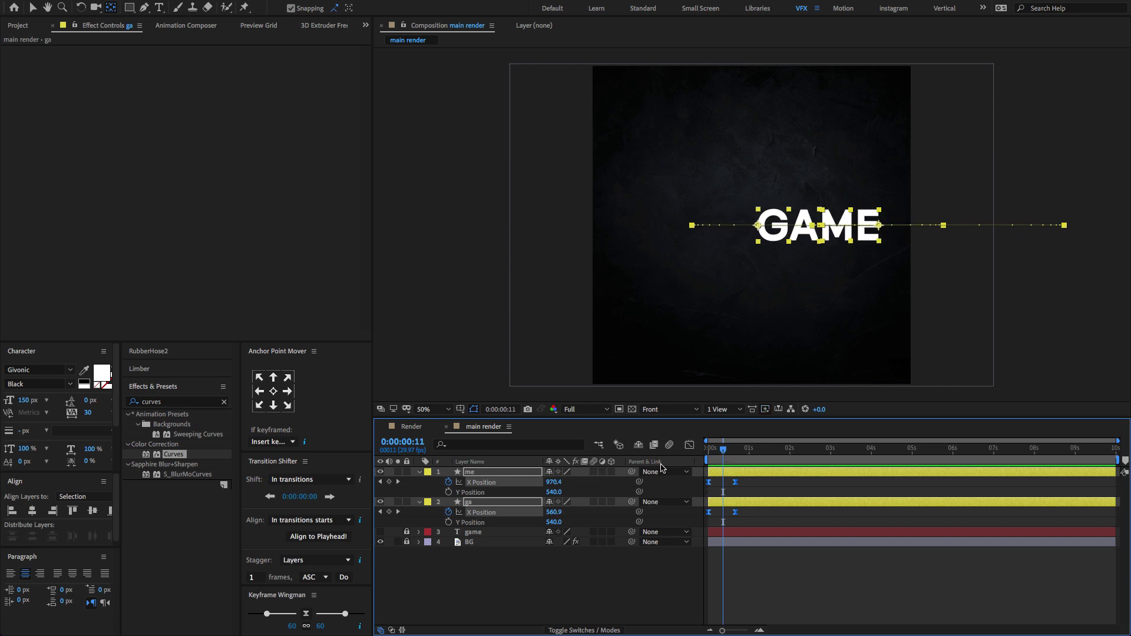
# Enable motion blur on both letter layers and preview the result.
pyautogui.click(594, 472)
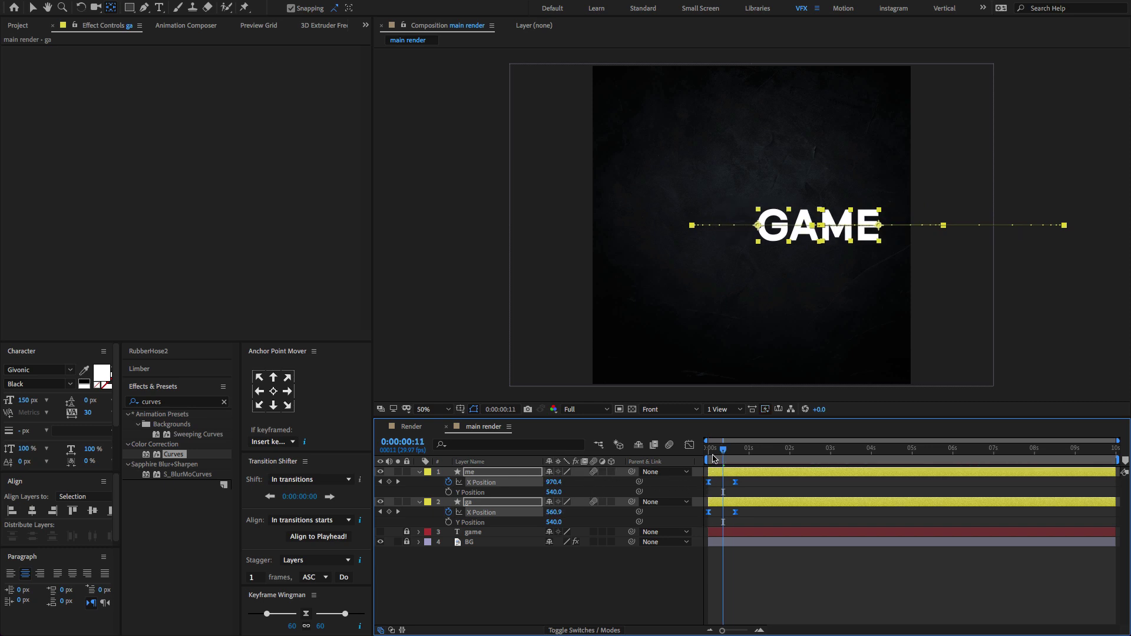
pyautogui.press('space')
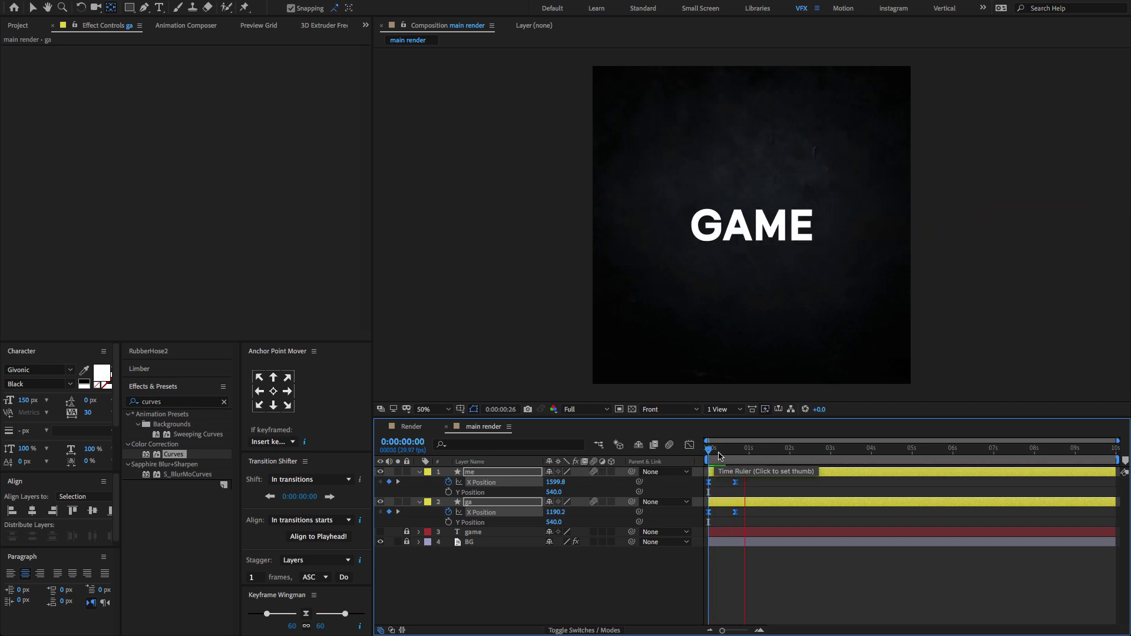
pyautogui.moveTo(717, 456); pyautogui.dragTo(723, 456)
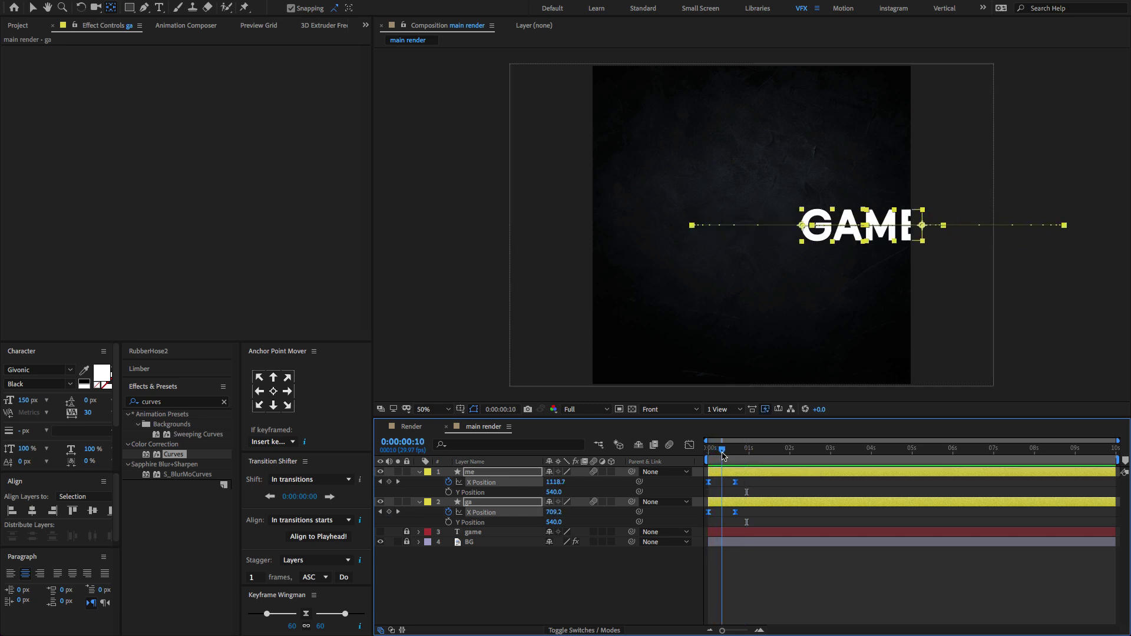
pyautogui.click(182, 403)
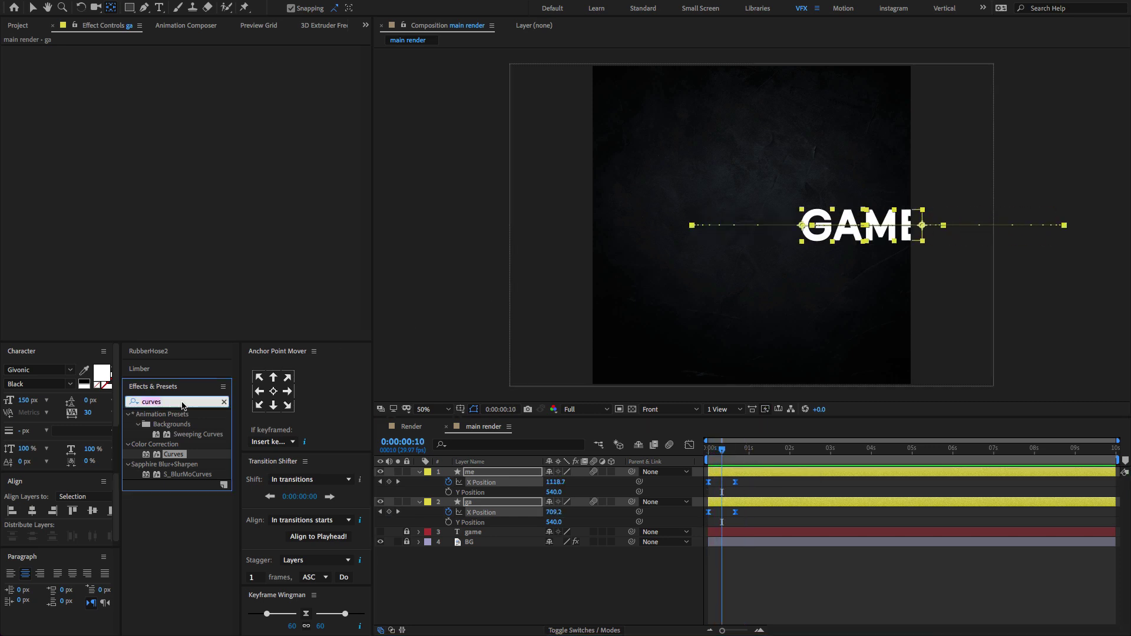
# Apply CC Force Motion Blur to the me and ga layers.
pyautogui.press('BackSpace')
pyautogui.press('BackSpace')
pyautogui.press('BackSpace')
pyautogui.press('BackSpace')
pyautogui.press('BackSpace')
pyautogui.press('BackSpace')
pyautogui.write('cc for')
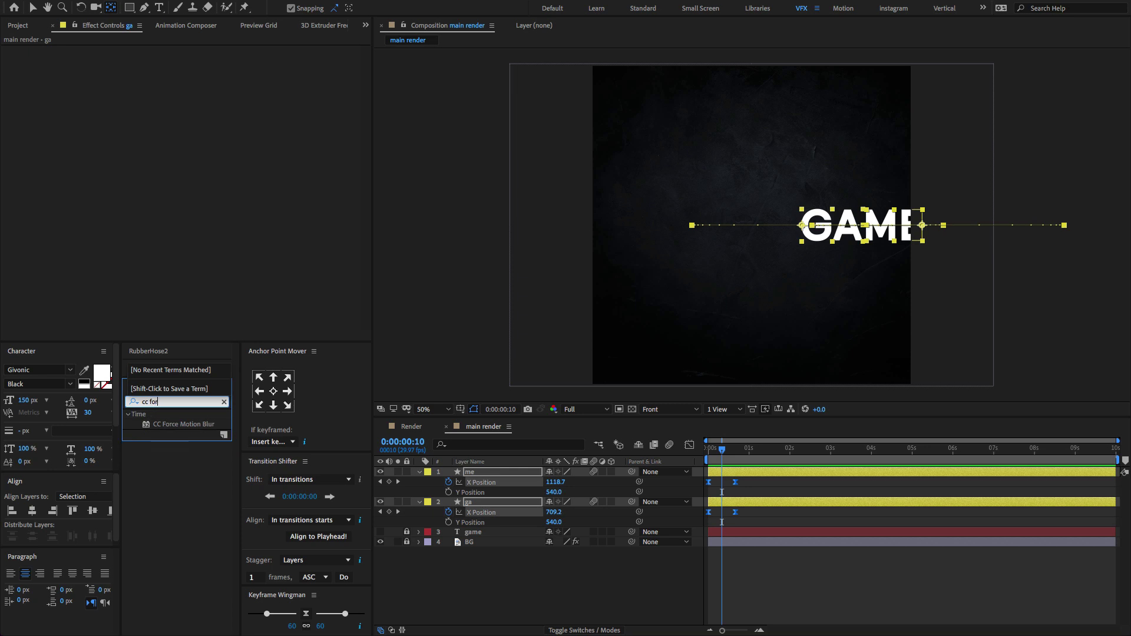
pyautogui.click(196, 425)
pyautogui.moveTo(505, 469); pyautogui.dragTo(504, 473)
pyautogui.press('v')
pyautogui.moveTo(289, 439); pyautogui.dragTo(498, 513)
# Set Motion Blur Samples to 100 on both ga and me.
pyautogui.click(197, 60)
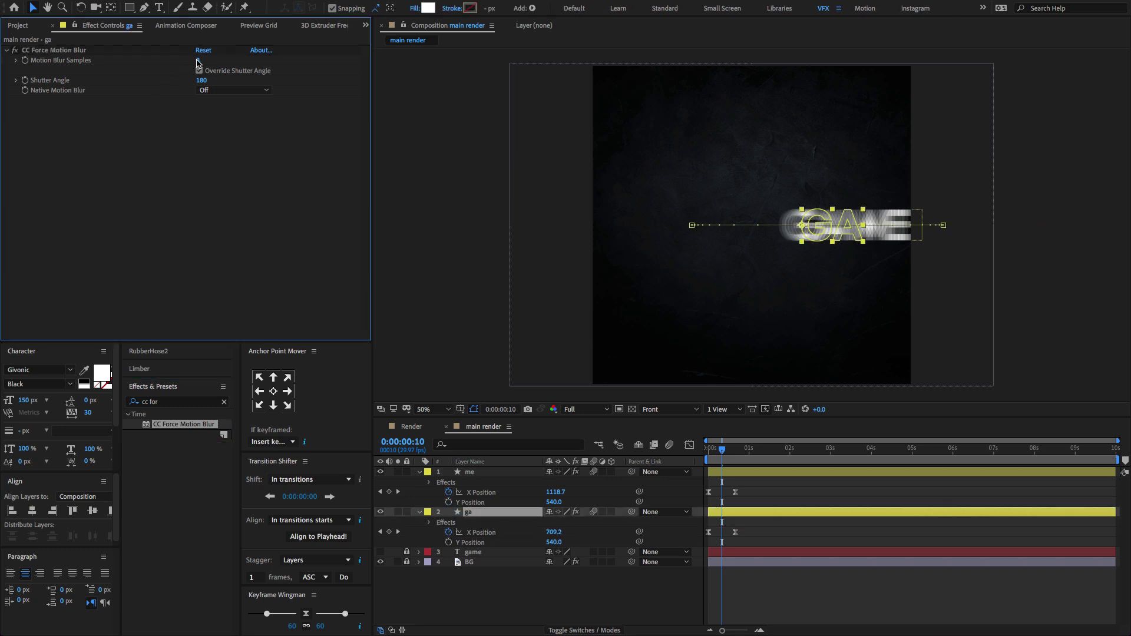
pyautogui.click(197, 60)
pyautogui.write('100')
pyautogui.press('Return')
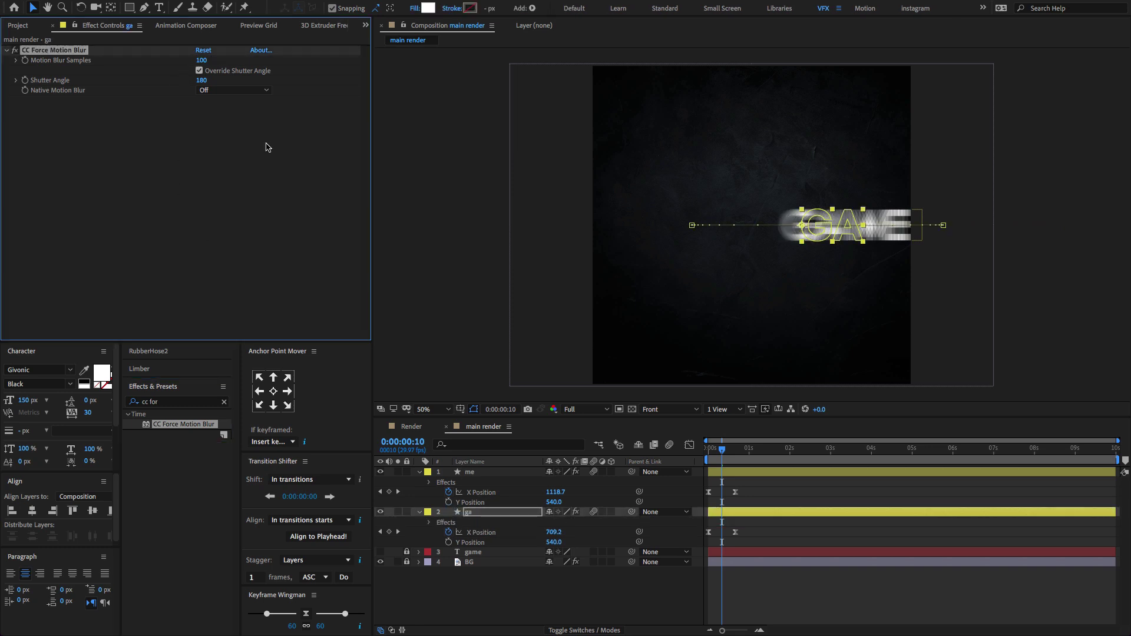
pyautogui.click(490, 472)
pyautogui.click(198, 62)
pyautogui.write('100')
pyautogui.press('Return')
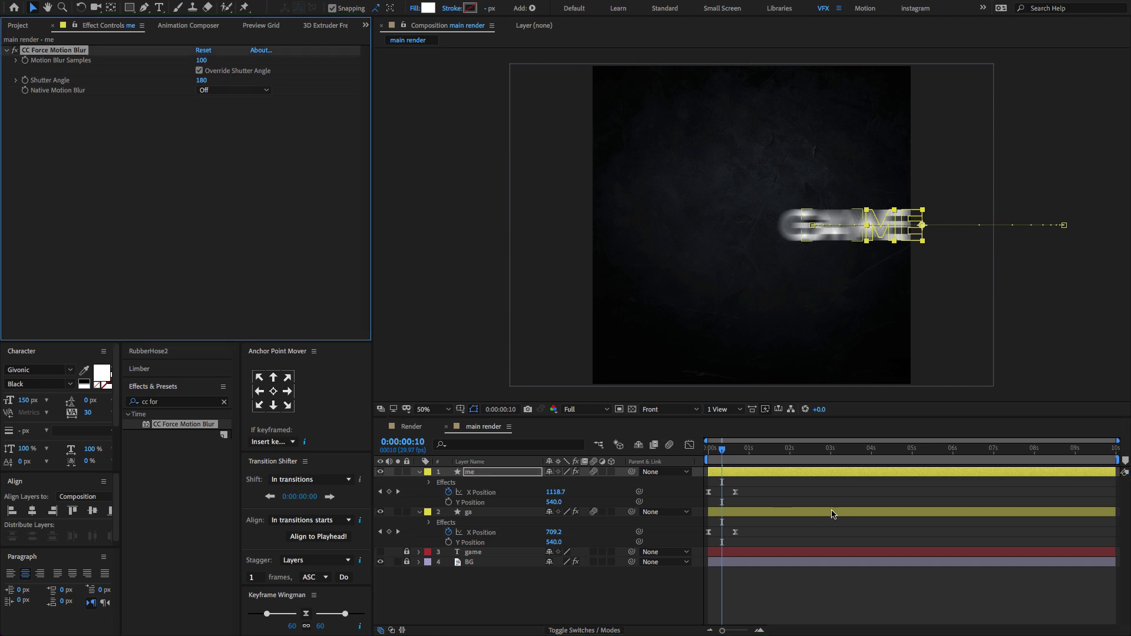
# Shift both layers' ending keyframes slightly earlier and preview the faster slide-in.
pyautogui.click(721, 449)
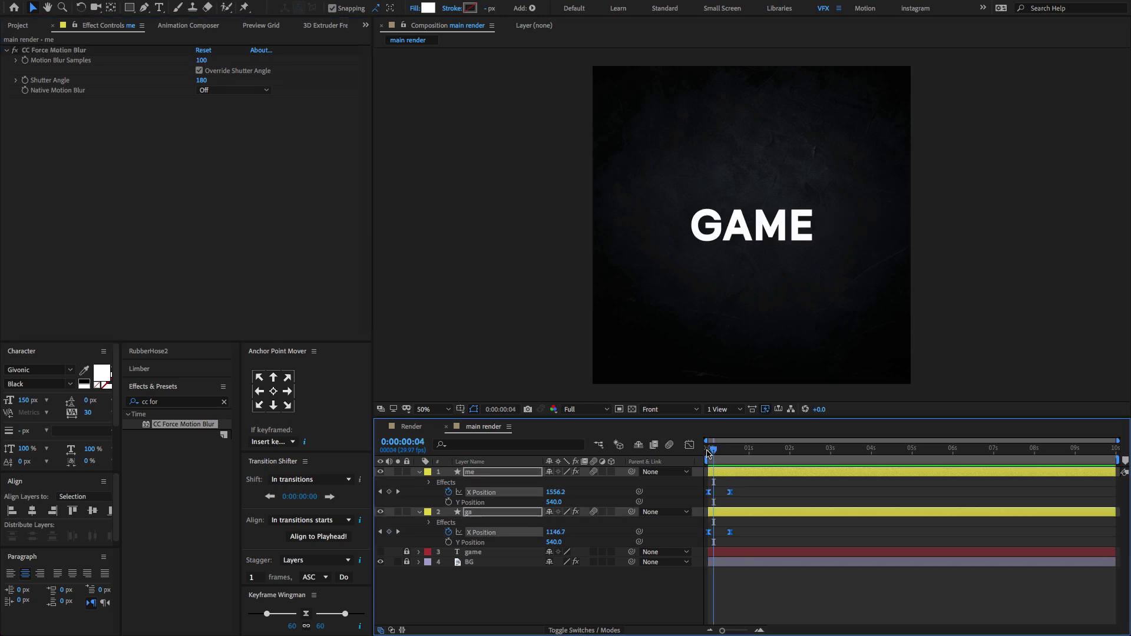
pyautogui.moveTo(713, 450); pyautogui.dragTo(705, 451)
pyautogui.press('space')
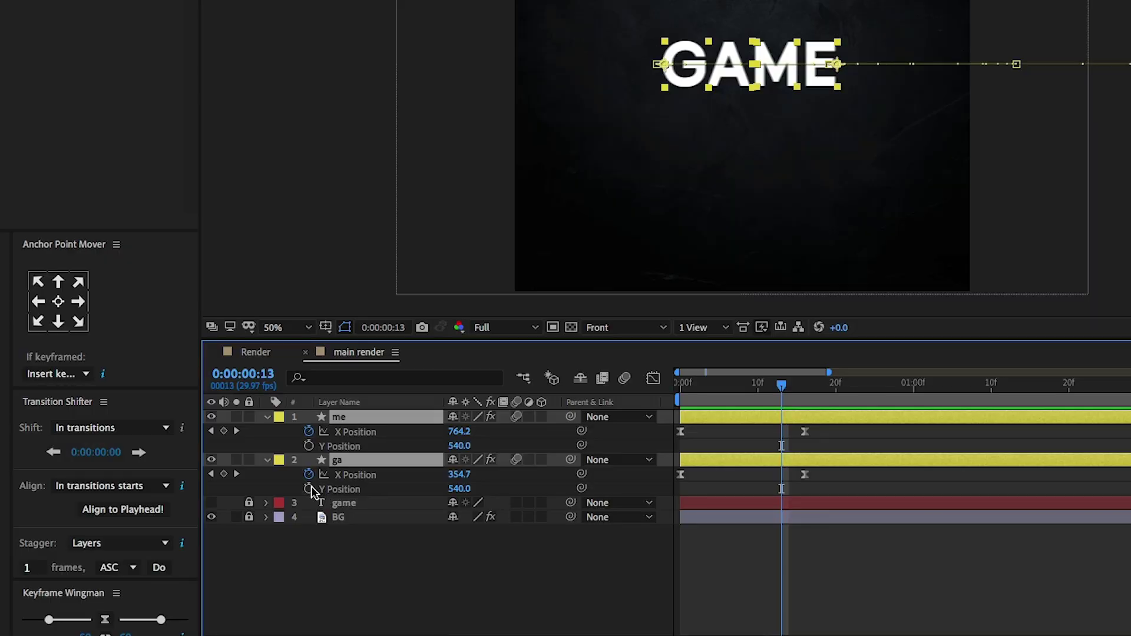
# Add Y Position and Rotation keyframes on both letter layers at 0:13 and 1:15.
pyautogui.click(309, 489)
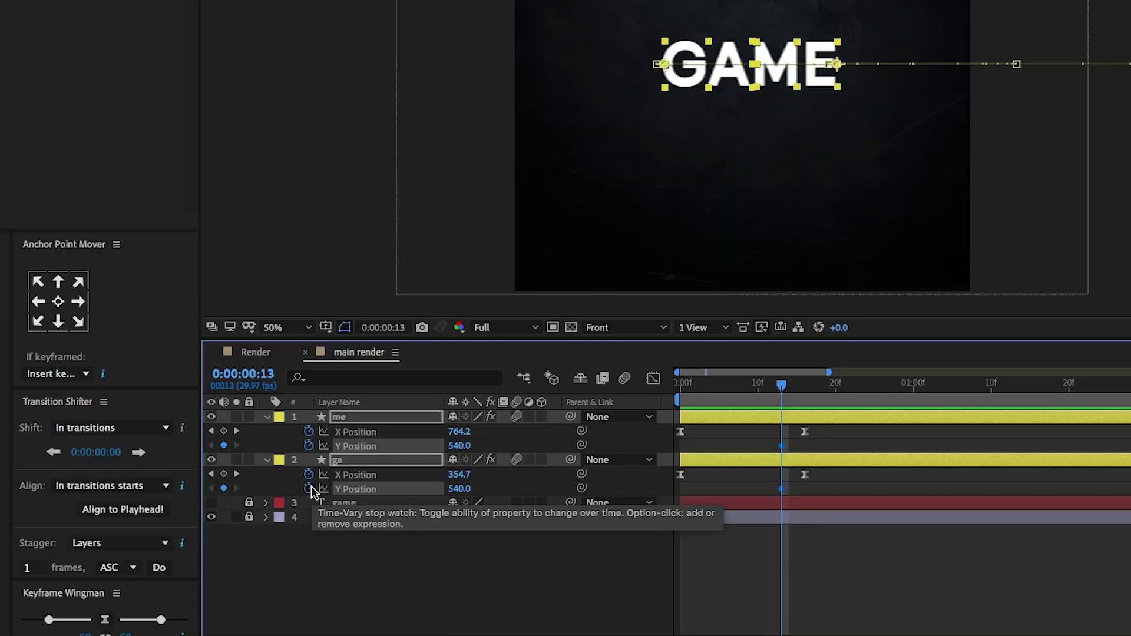
pyautogui.hotkey('alt', 'shift', 'r')
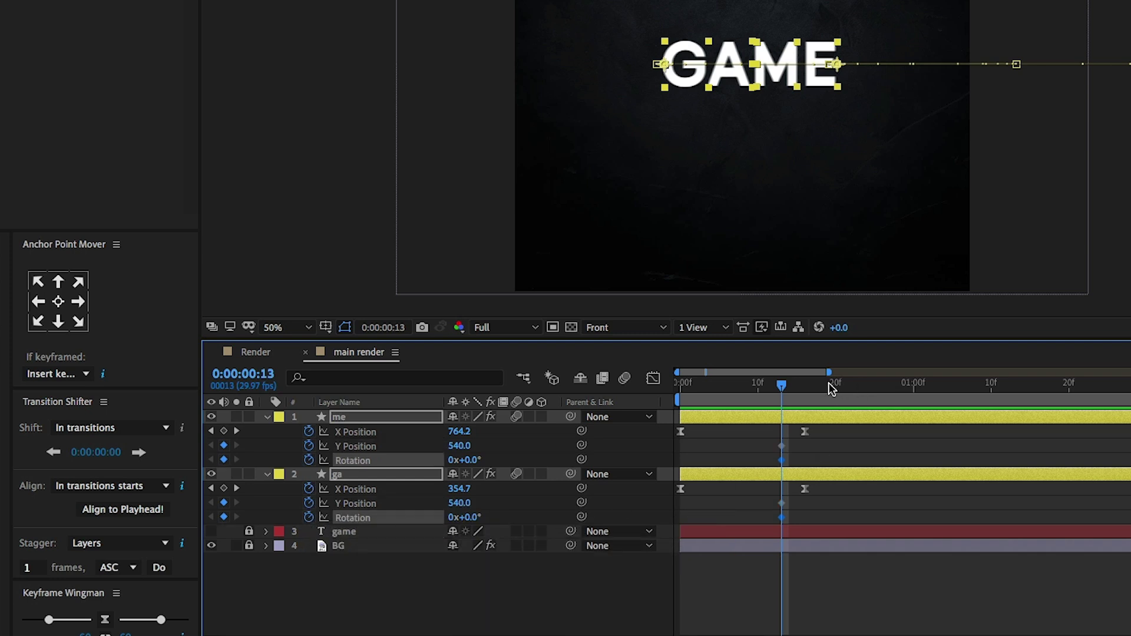
pyautogui.moveTo(828, 389); pyautogui.dragTo(1028, 400)
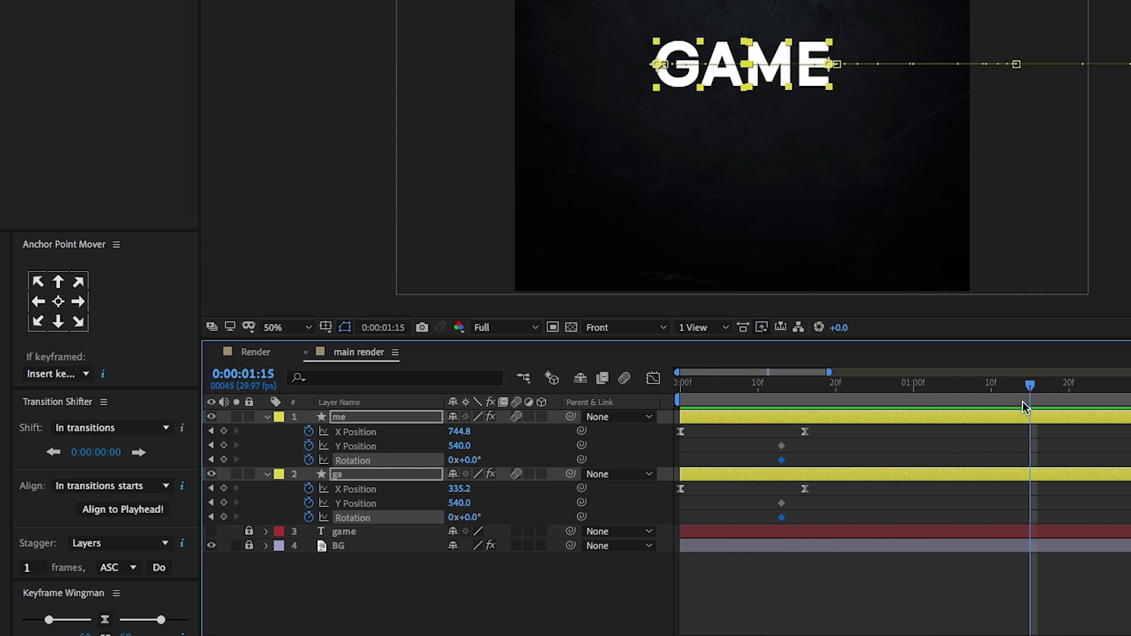
pyautogui.click(224, 518)
pyautogui.click(224, 504)
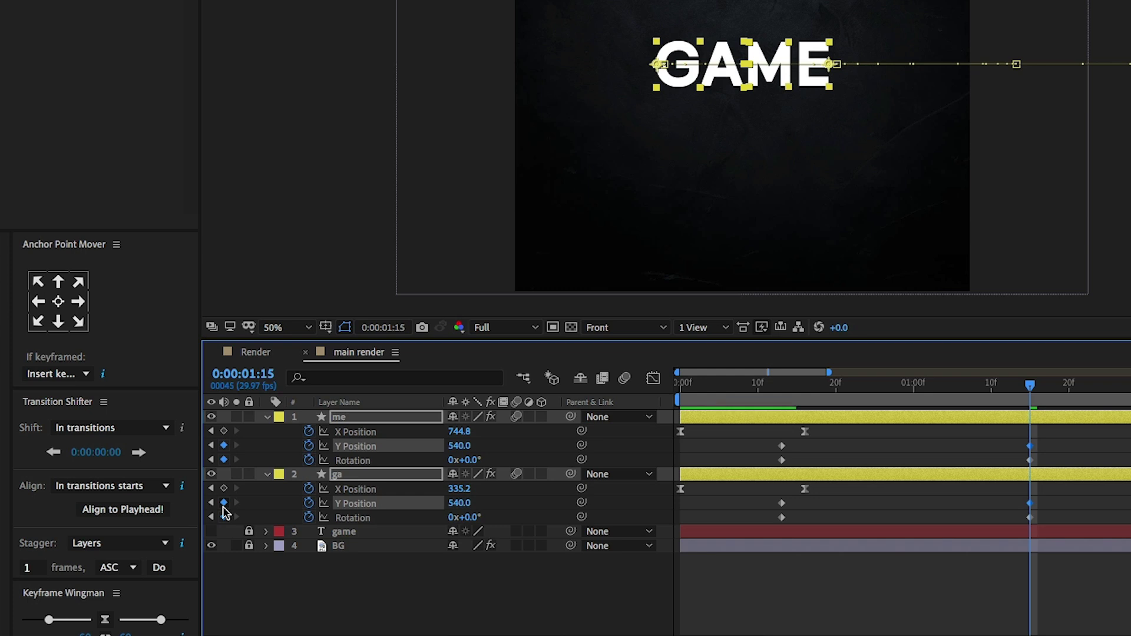
# At 1 s, set both layers' Y Position to 800, GA rotation −60° and ME +60°.
pyautogui.press('-')
pyautogui.moveTo(801, 394); pyautogui.dragTo(787, 391)
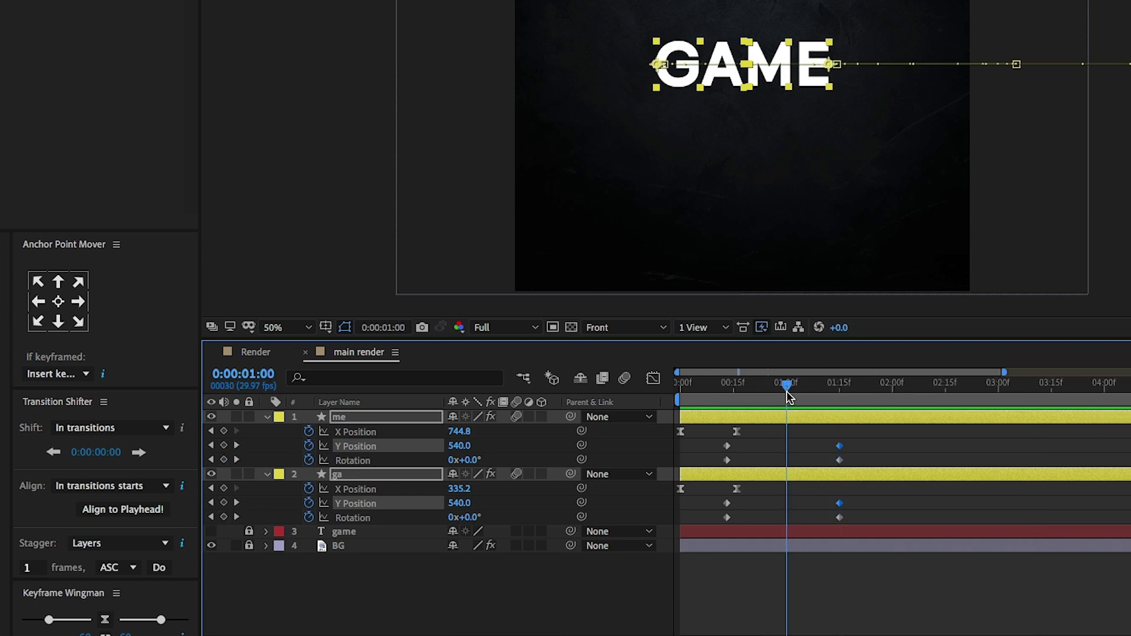
pyautogui.click(224, 517)
pyautogui.click(224, 503)
pyautogui.moveTo(459, 503); pyautogui.dragTo(671, 492)
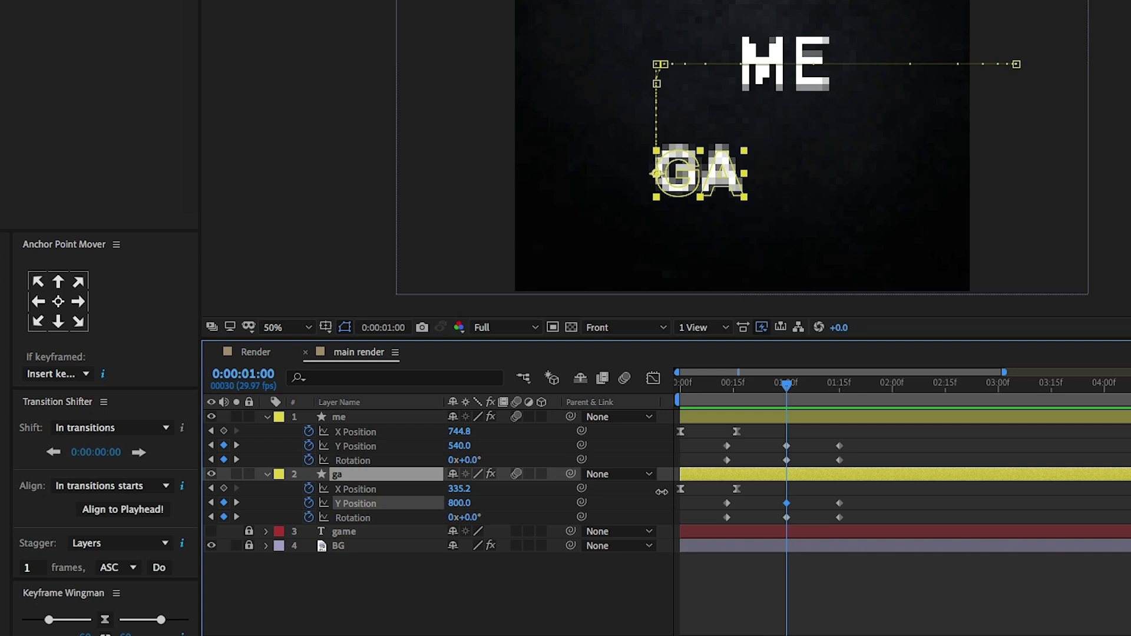
pyautogui.click(465, 447)
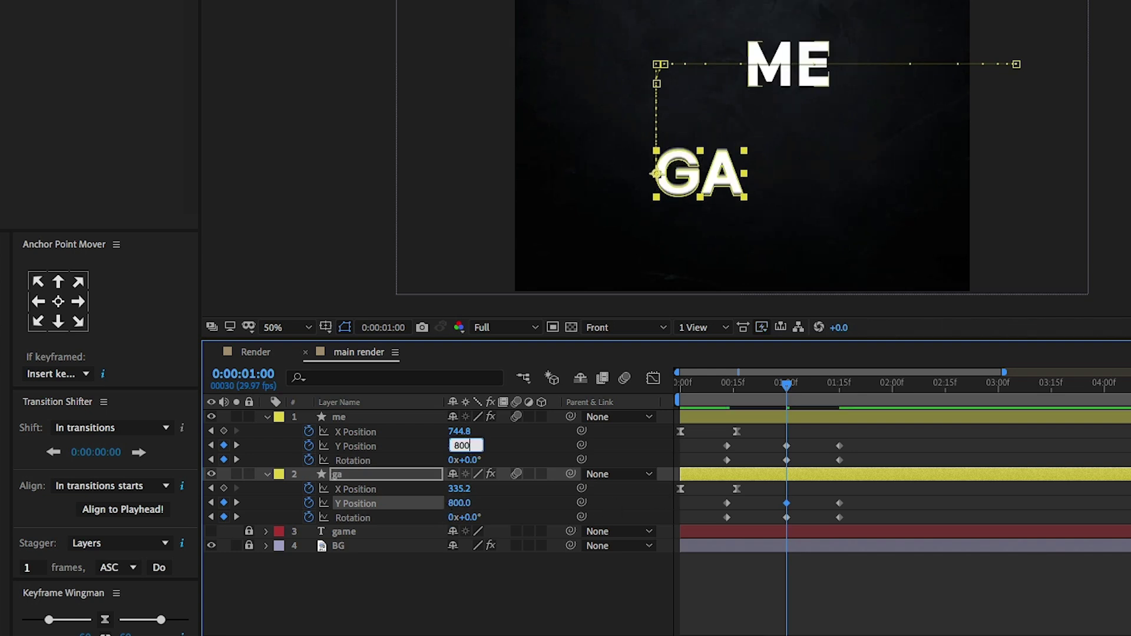
pyautogui.press('Return')
pyautogui.press('space')
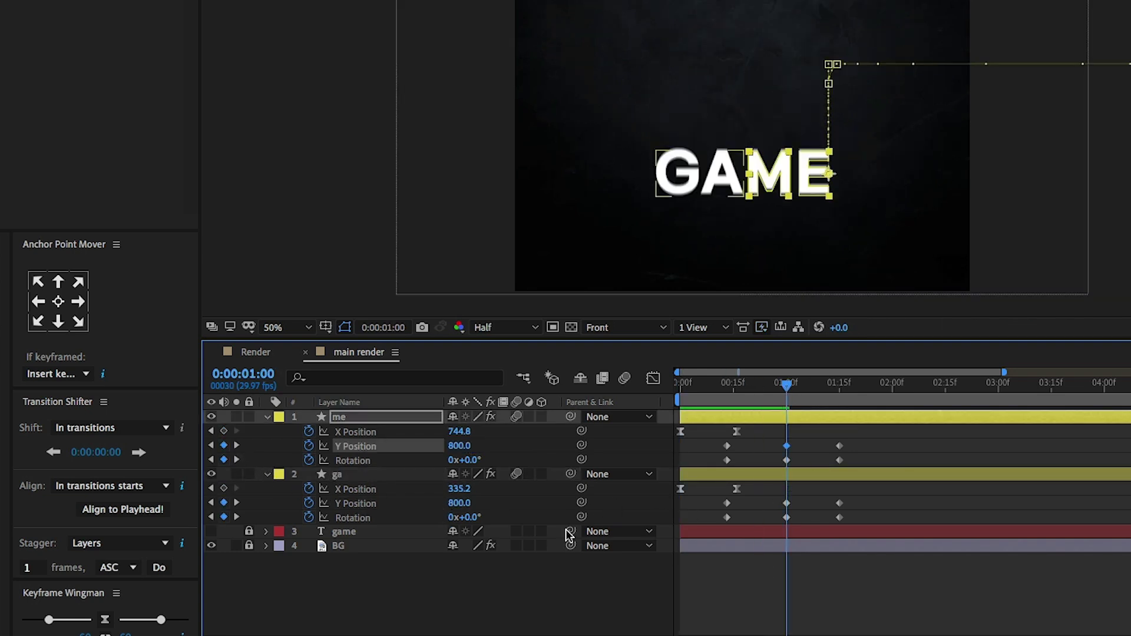
pyautogui.click(476, 518)
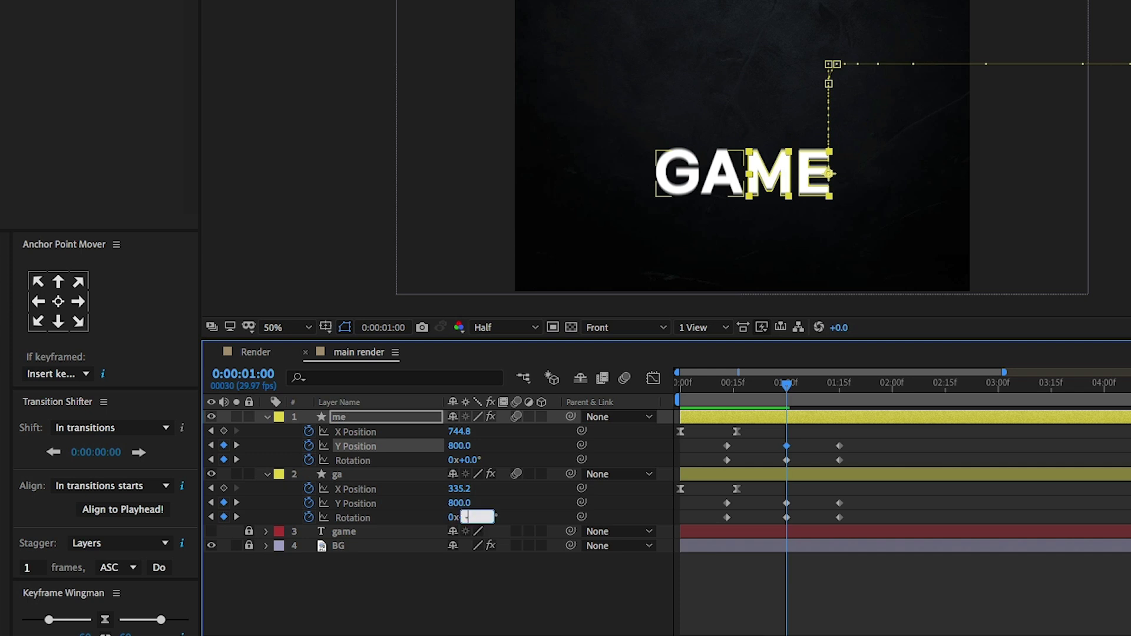
pyautogui.press('Return')
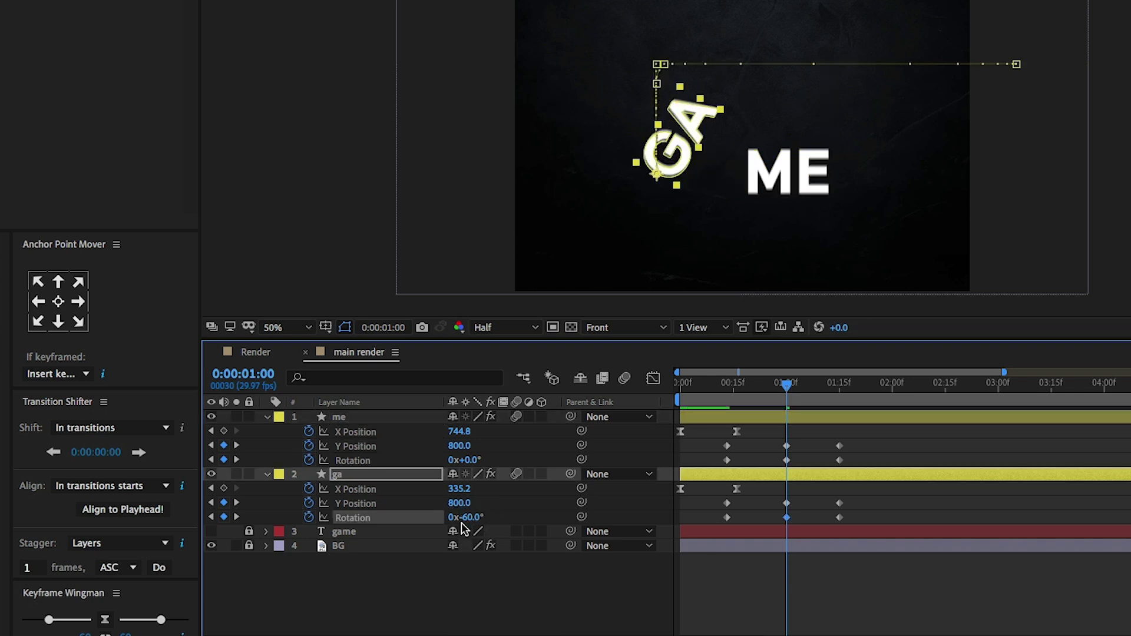
pyautogui.press('Return')
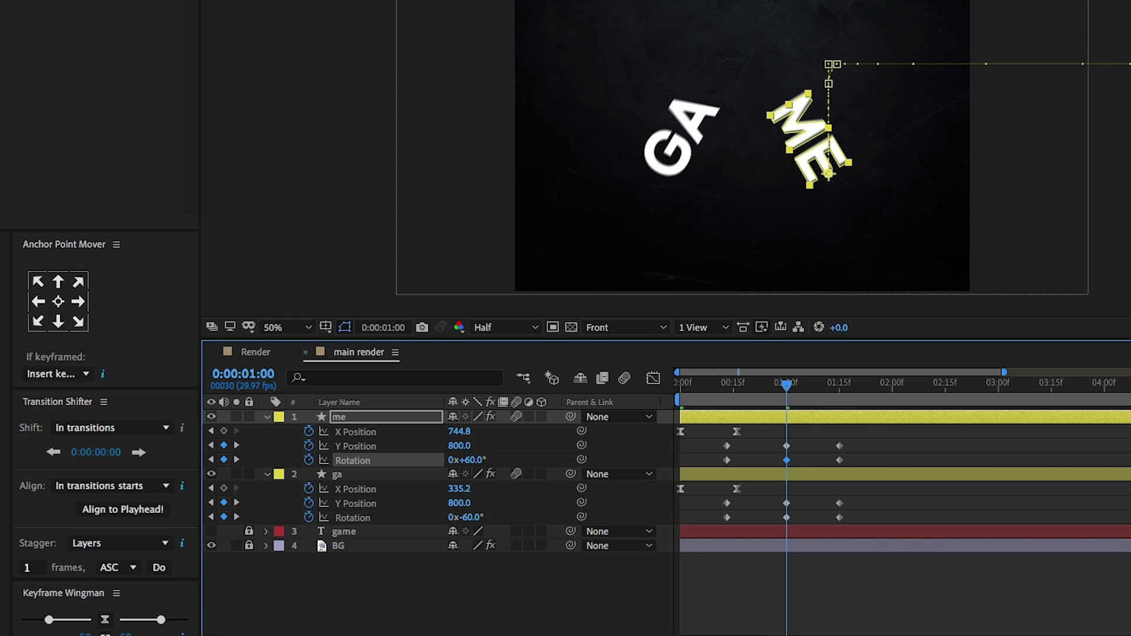
# Apply Easy Ease to all the new GA and ME keyframes.
pyautogui.moveTo(896, 439); pyautogui.dragTo(719, 459)
pyautogui.moveTo(868, 506); pyautogui.dragTo(711, 528)
pyautogui.press('F9')
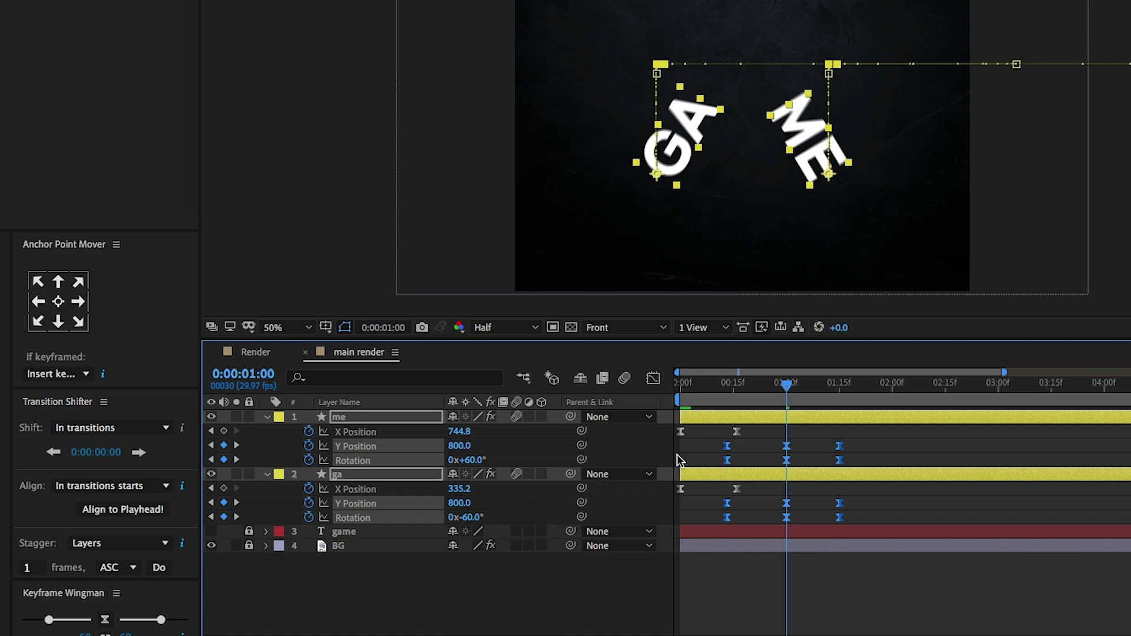
pyautogui.click(654, 384)
# In the Graph Editor, stretch the middle Y Position and Rotation keyframes' Bezier handles outward.
pyautogui.press('=')
pyautogui.press('=')
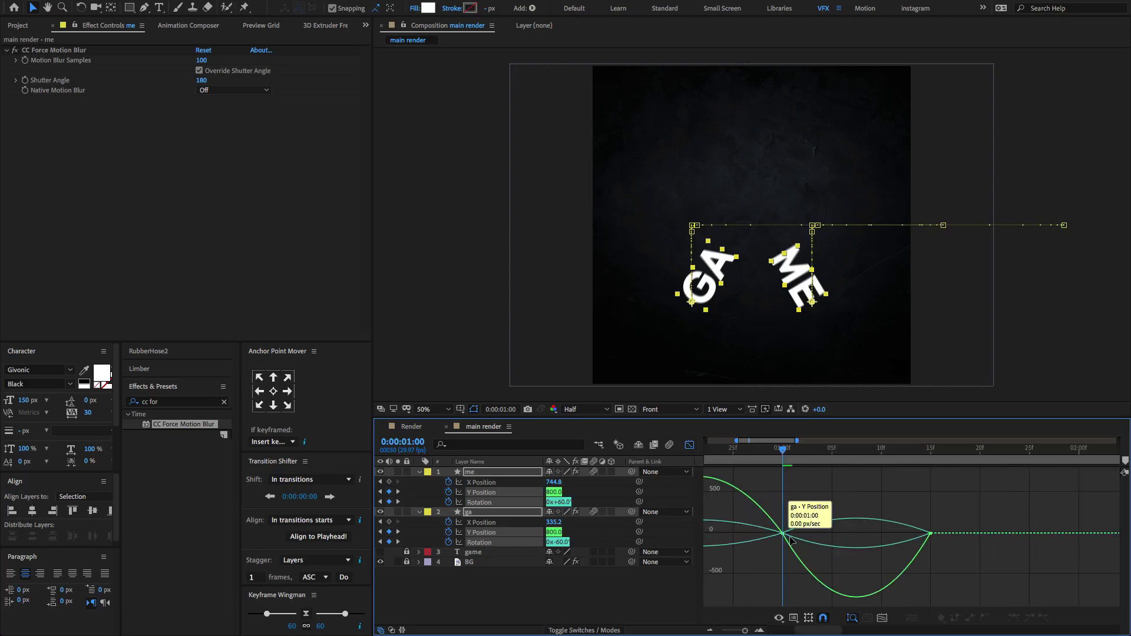
pyautogui.click(883, 618)
pyautogui.moveTo(946, 512); pyautogui.dragTo(728, 534)
pyautogui.moveTo(957, 561); pyautogui.dragTo(1102, 561)
pyautogui.moveTo(707, 512); pyautogui.dragTo(724, 558)
# Lengthen the handles on the first and last keyframes for sharper easing.
pyautogui.moveTo(780, 533); pyautogui.dragTo(717, 535)
pyautogui.moveTo(1098, 512); pyautogui.dragTo(1123, 555)
pyautogui.moveTo(1046, 535); pyautogui.dragTo(1105, 537)
pyautogui.moveTo(729, 512); pyautogui.dragTo(702, 541)
pyautogui.moveTo(724, 534); pyautogui.dragTo(721, 534)
# Preview the reshaped drop and rotation from the comp start, then select GA with ME.
pyautogui.press('Home')
pyautogui.press(';')
pyautogui.press('space')
pyautogui.press('space')
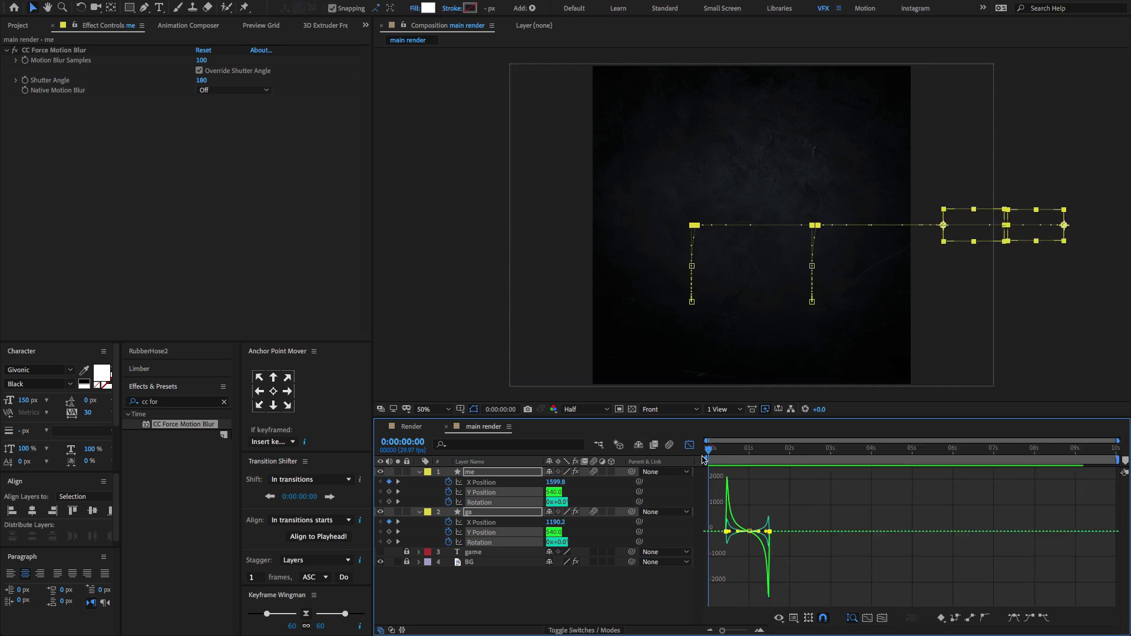
pyautogui.press('space')
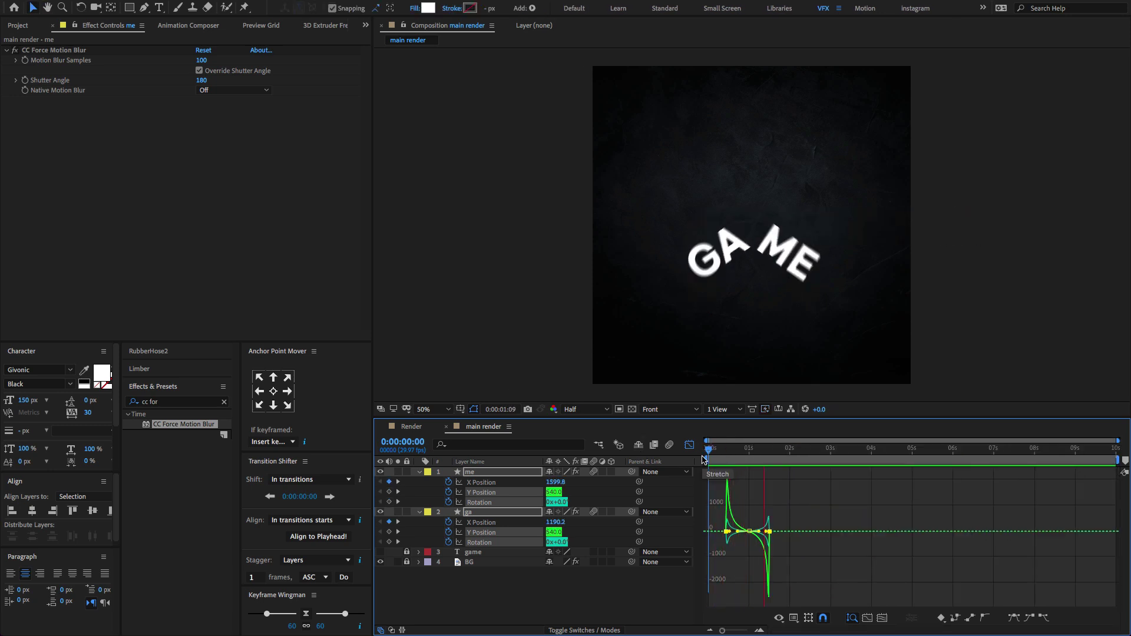
pyautogui.keyDown('shift'); pyautogui.click(94, 480); pyautogui.keyUp('shift')
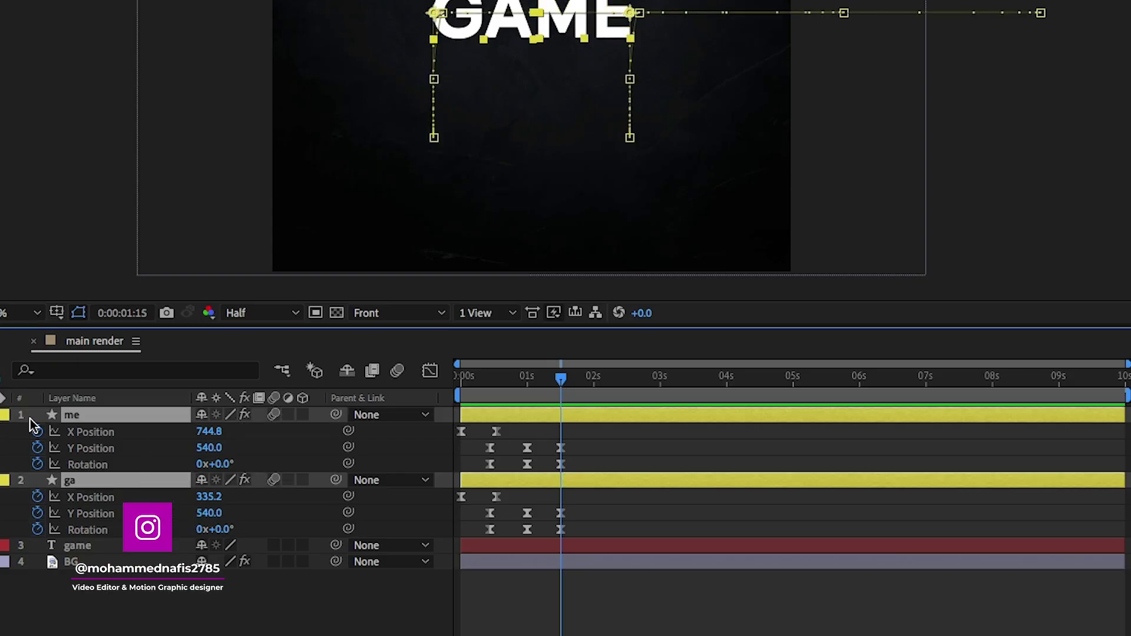
# Add a layer marker at 0:00:01:15 to both GA and ME.
pyautogui.press('u')
pyautogui.rightClick(583, 412)
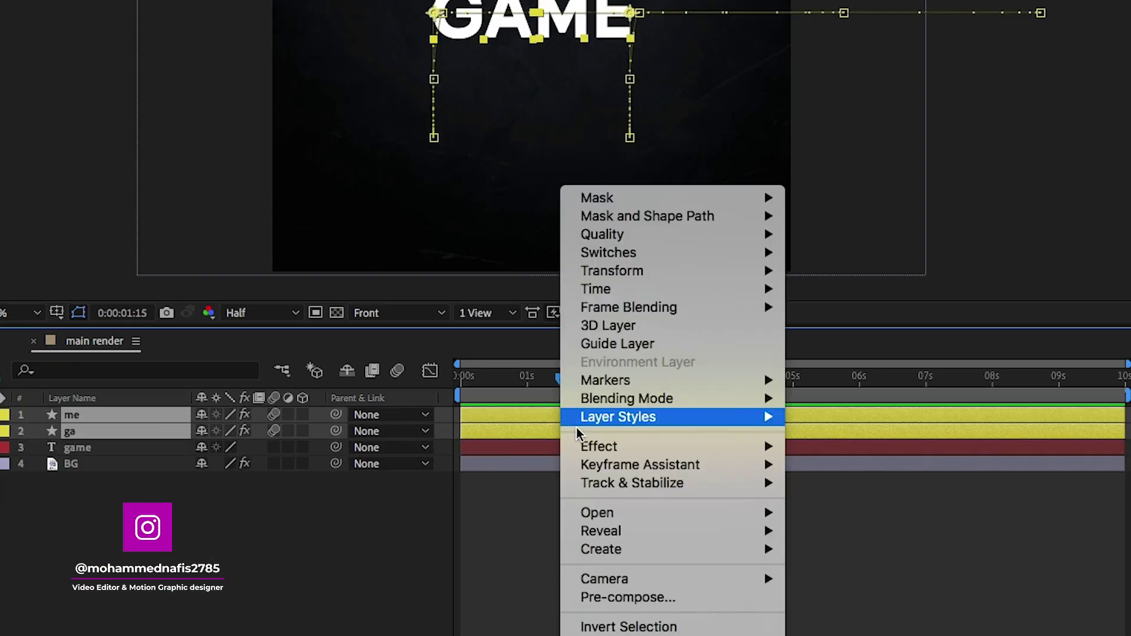
pyautogui.moveTo(607, 380)
pyautogui.click(837, 382)
# Give ME's marker the comment HIT and a Red label.
pyautogui.rightClick(561, 433)
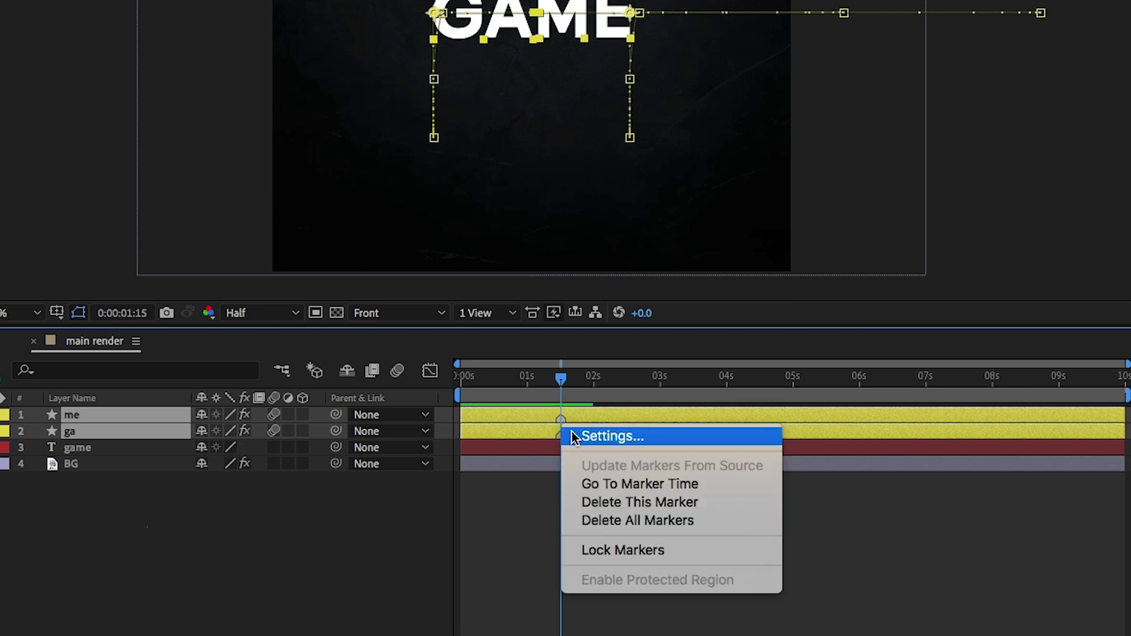
pyautogui.click(574, 436)
pyautogui.write('HIT')
pyautogui.click(131, 250)
pyautogui.click(126, 291)
pyautogui.click(403, 289)
# Give GA's marker the comment HIT and a Red label.
pyautogui.rightClick(561, 436)
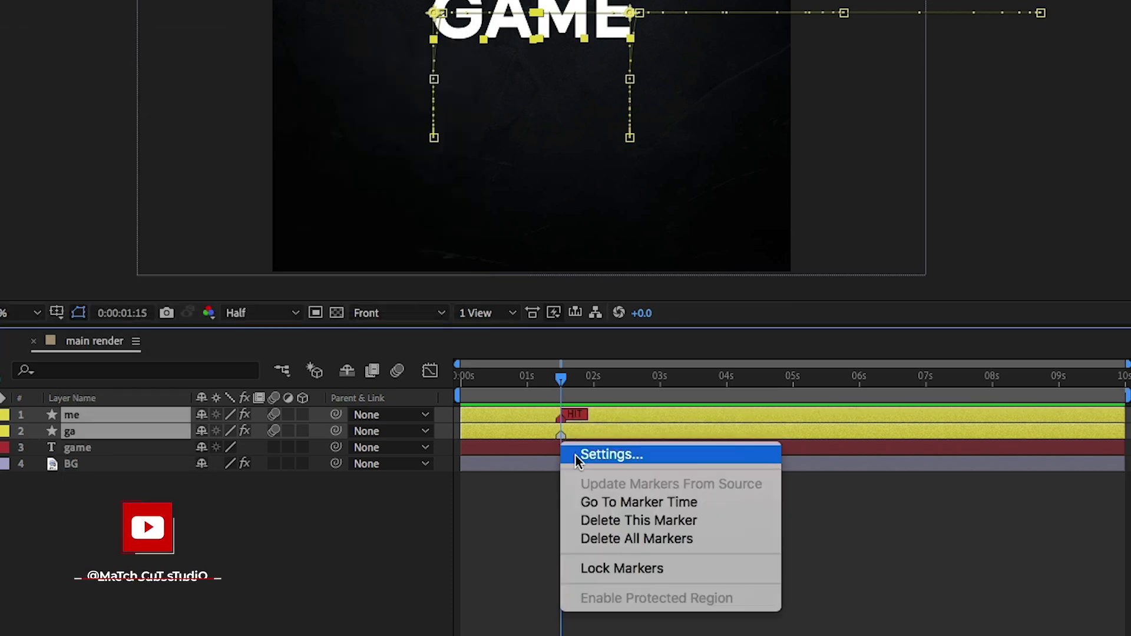
pyautogui.click(577, 451)
pyautogui.write('HIT')
pyautogui.click(164, 254)
pyautogui.click(126, 291)
pyautogui.click(404, 288)
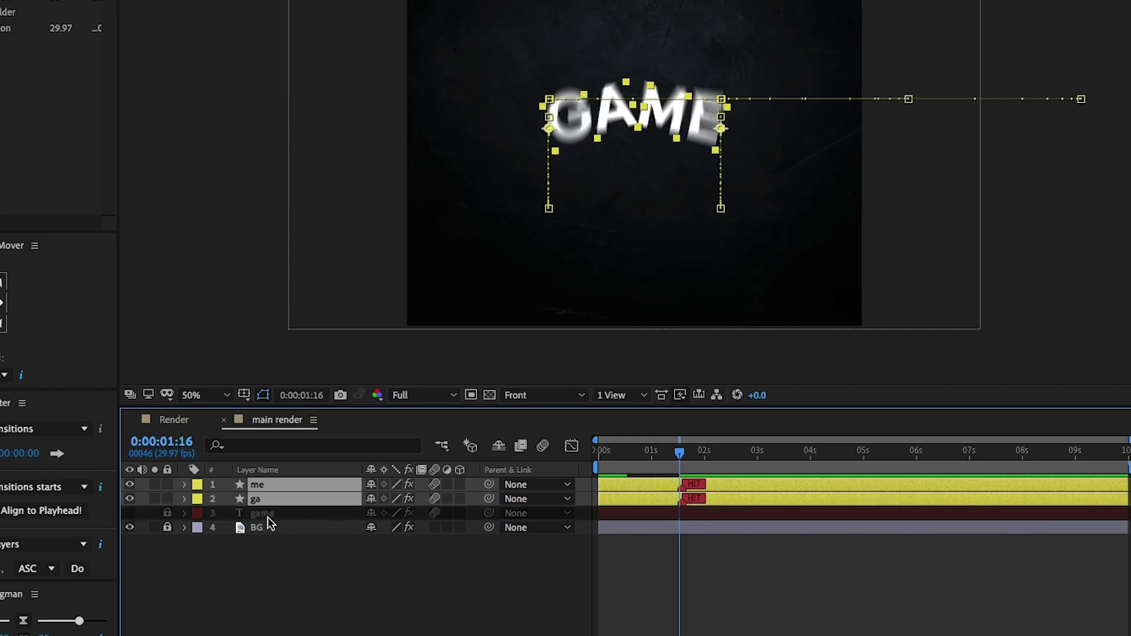
# Show the game text layer, hide GA and ME, and select game.
pyautogui.click(267, 518)
pyautogui.click(130, 513)
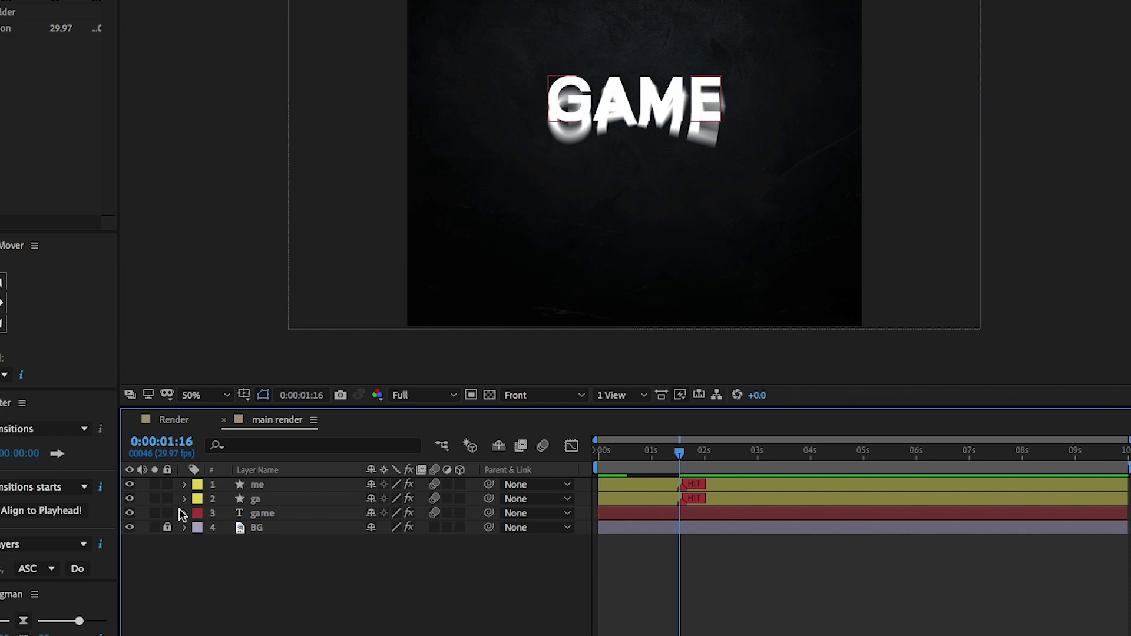
pyautogui.click(261, 500)
pyautogui.keyDown('shift'); pyautogui.click(268, 484); pyautogui.keyUp('shift')
pyautogui.moveTo(129, 484); pyautogui.dragTo(129, 498)
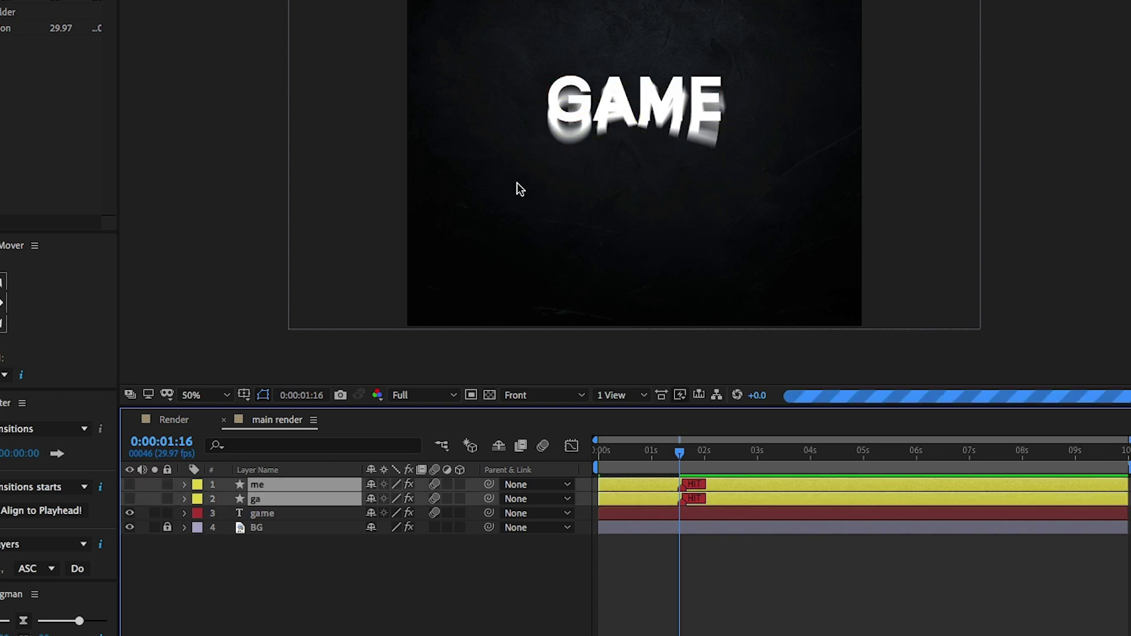
pyautogui.click(280, 518)
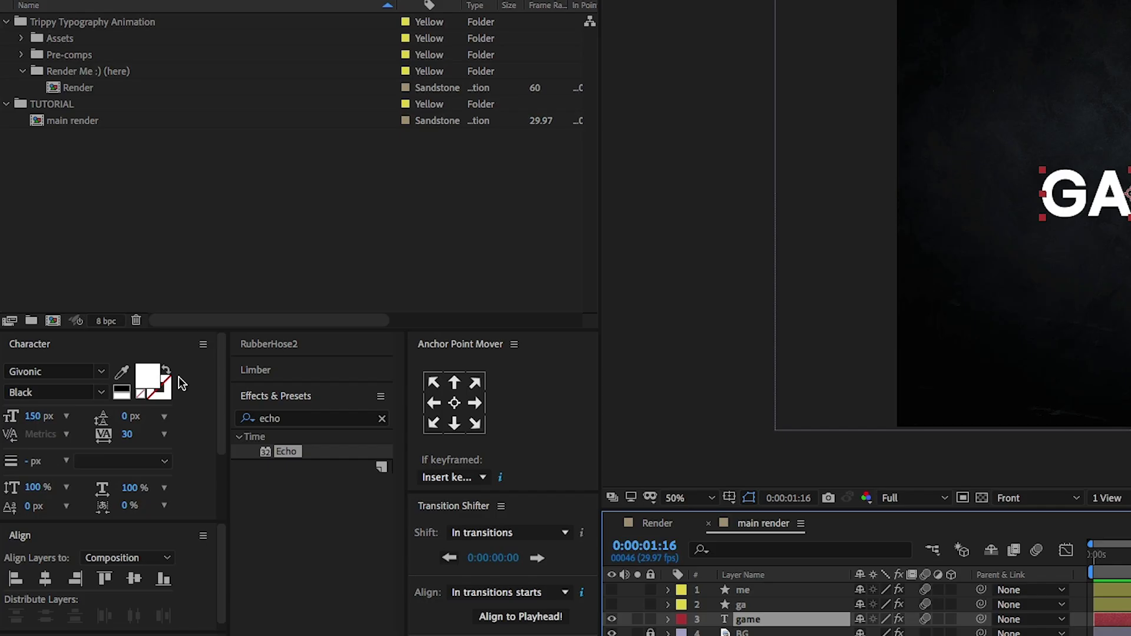
# Turn the GAME text into an outline only with a 3 px stroke.
pyautogui.click(168, 373)
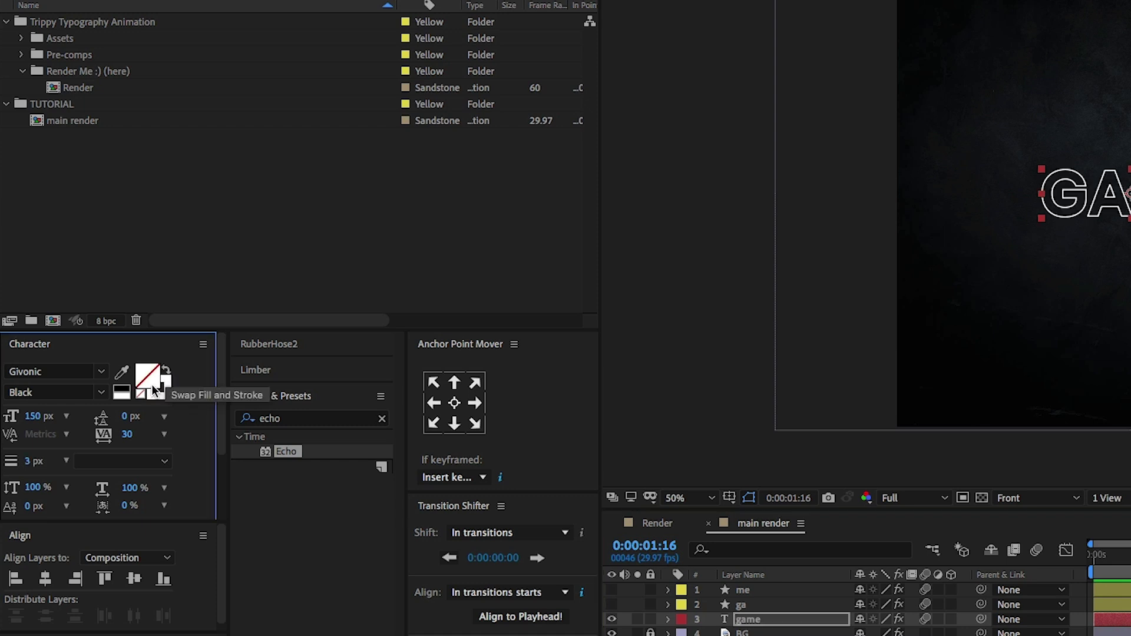
pyautogui.click(27, 461)
pyautogui.press('Return')
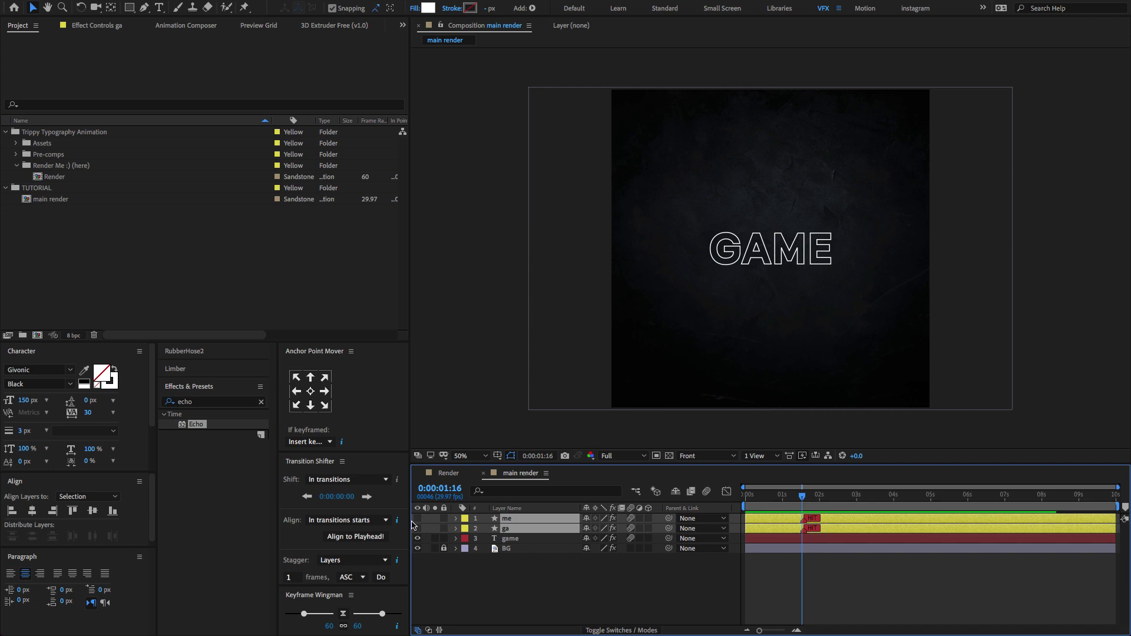
# Unhide GA and ME and shift the game layer to start later.
pyautogui.moveTo(415, 520); pyautogui.dragTo(417, 529)
pyautogui.click(784, 542)
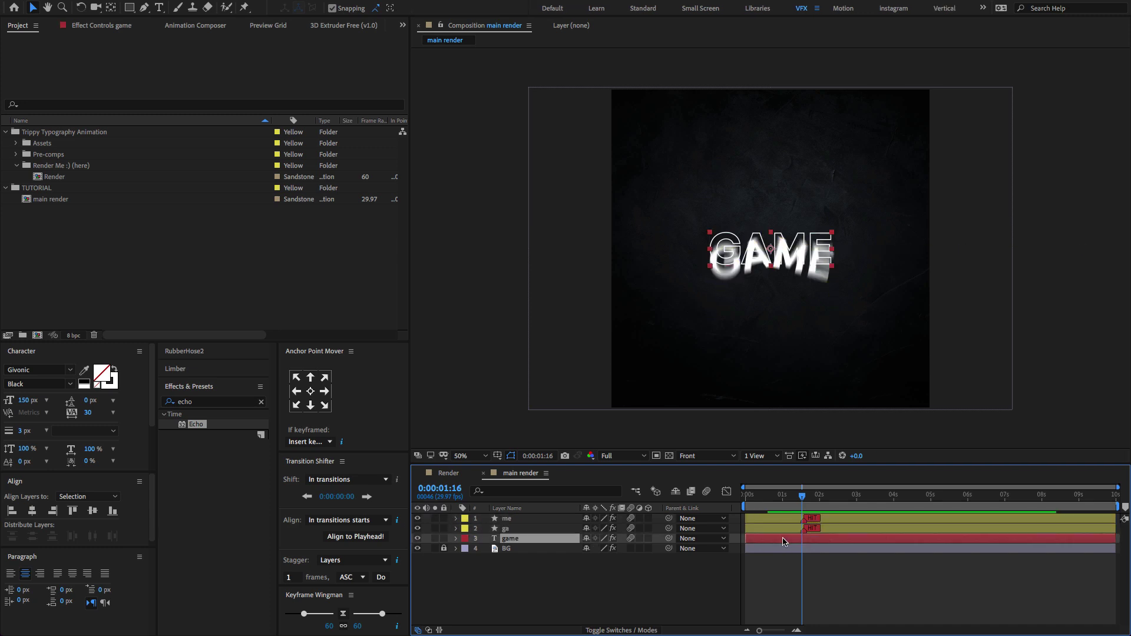
pyautogui.moveTo(792, 542); pyautogui.dragTo(855, 542)
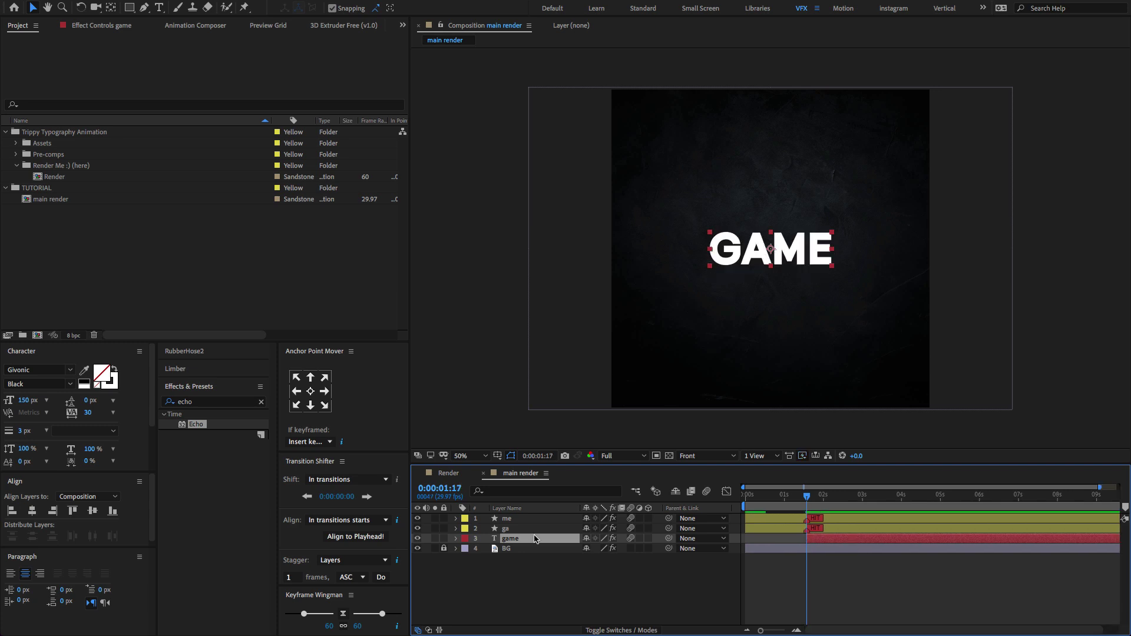
pyautogui.hotkey('alt', 'p')
pyautogui.hotkey('shift', 'Up')
pyautogui.hotkey('shift', 'Up')
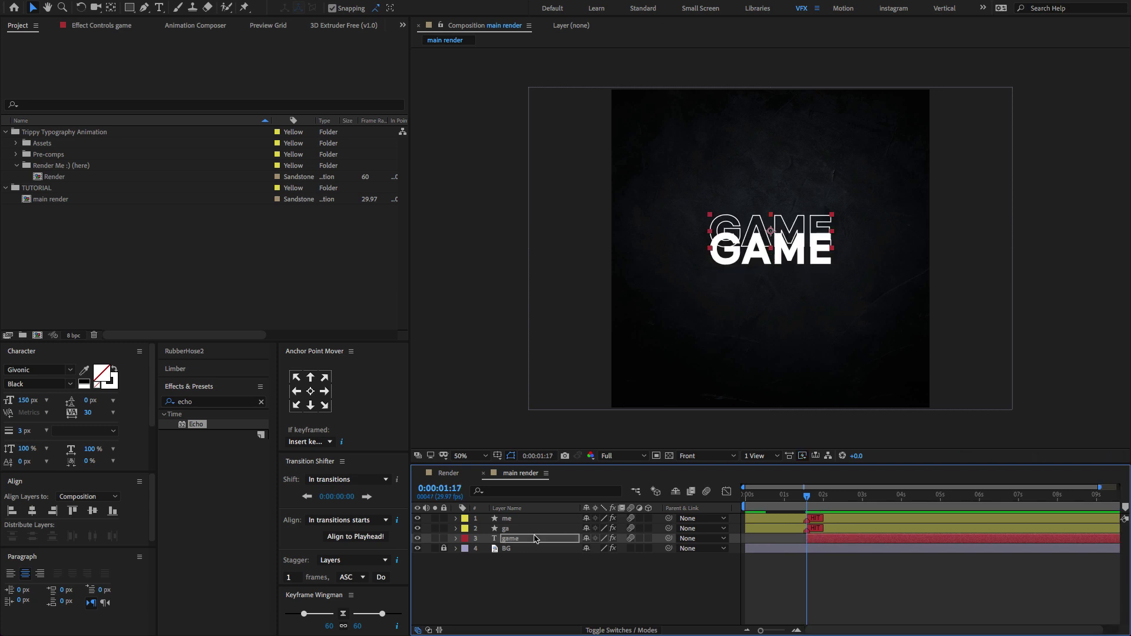
# Draw a rectangular mask over the upper GAME lettering.
pyautogui.click(534, 539)
pyautogui.click(129, 11)
pyautogui.moveTo(596, 72); pyautogui.dragTo(943, 230)
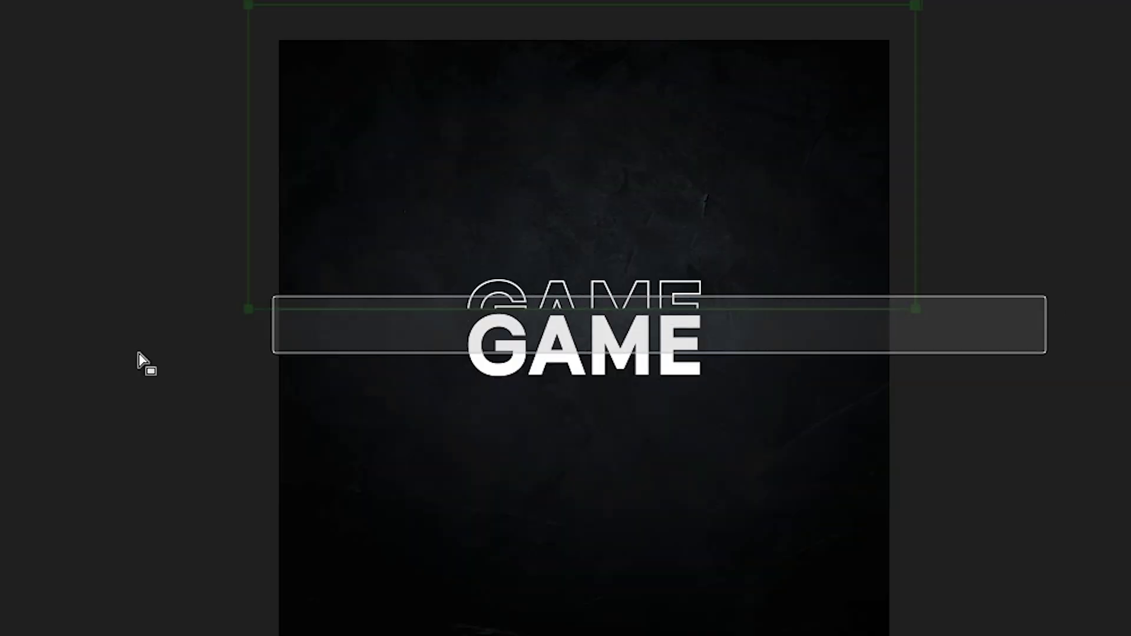
# Lower the mask's bottom edge slightly and set Mask Feather to 30.
pyautogui.press('Down')
pyautogui.press('Down')
pyautogui.press('Down')
pyautogui.press('Down')
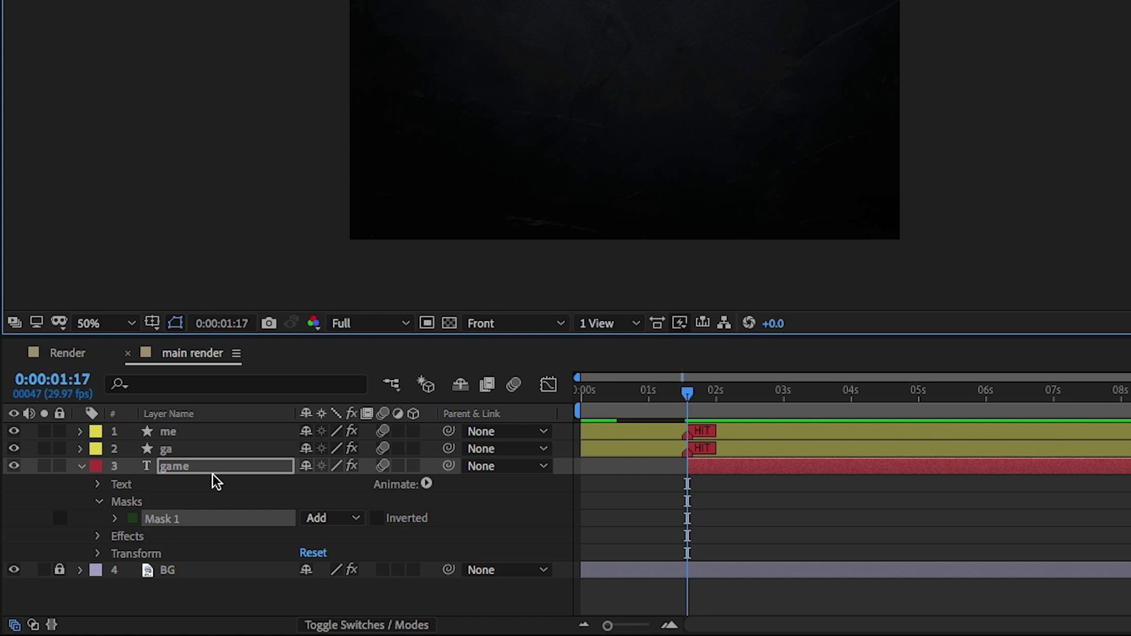
pyautogui.press('f')
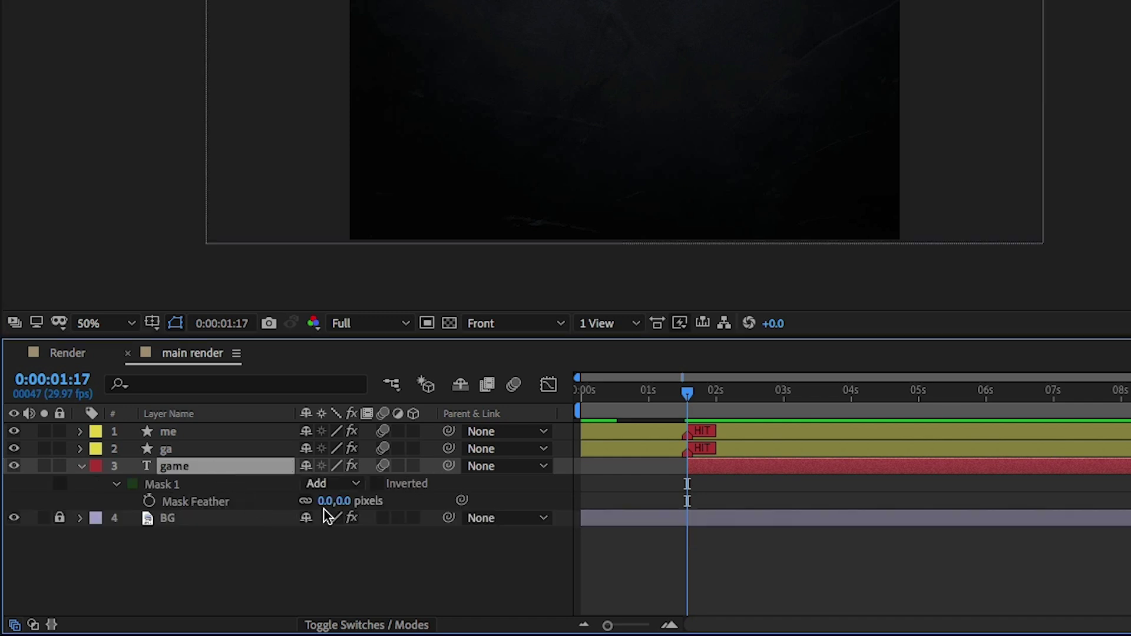
pyautogui.click(347, 501)
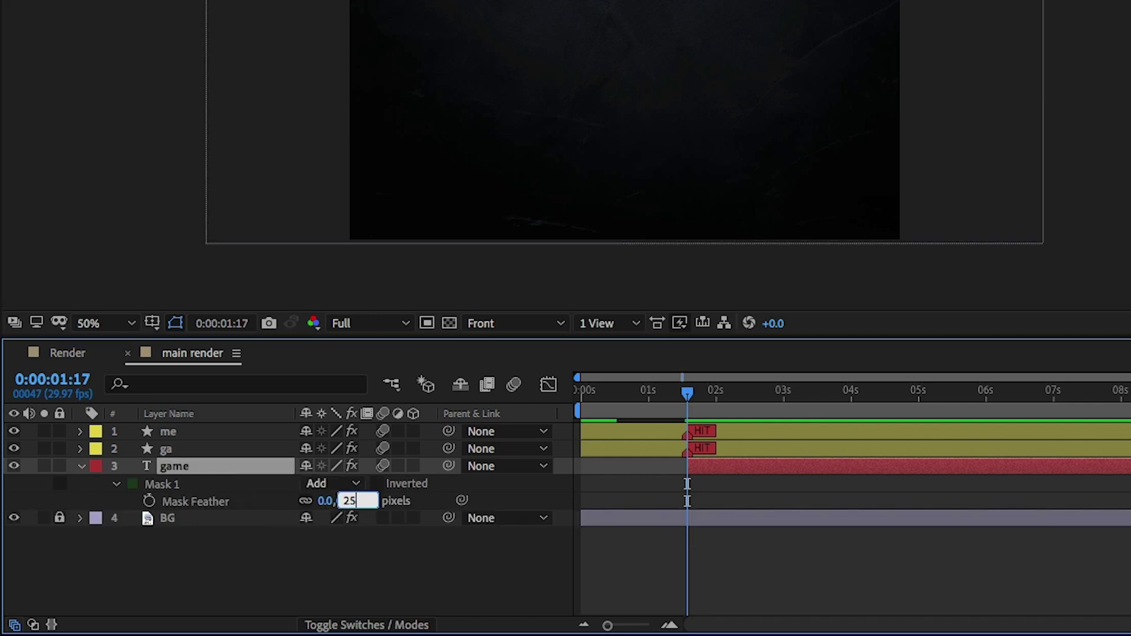
pyautogui.press('Return')
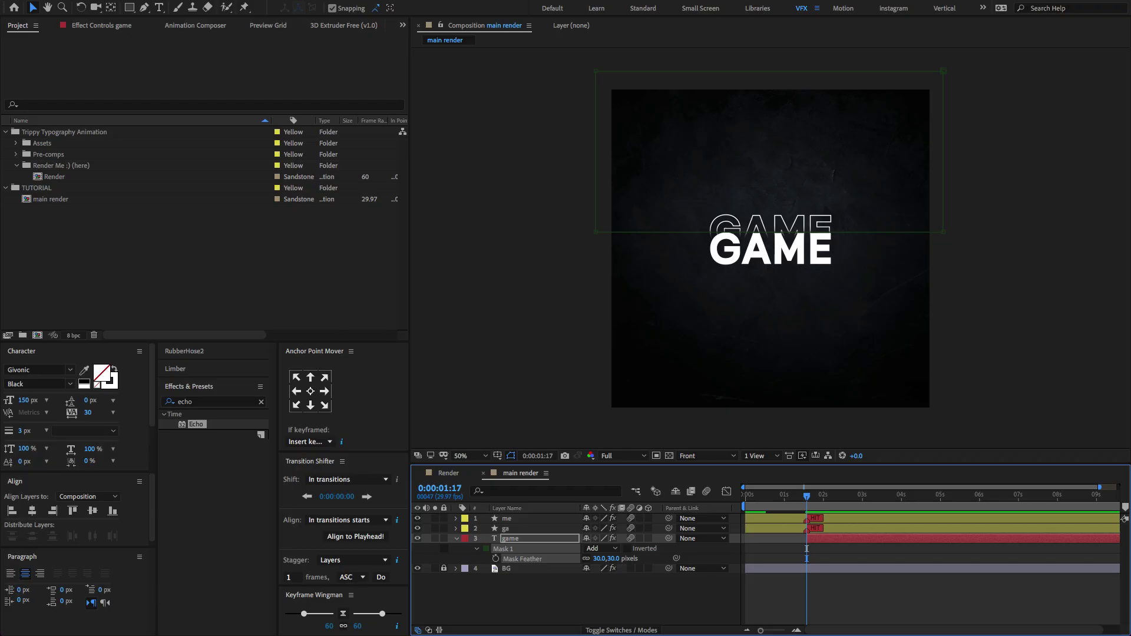
pyautogui.click(455, 538)
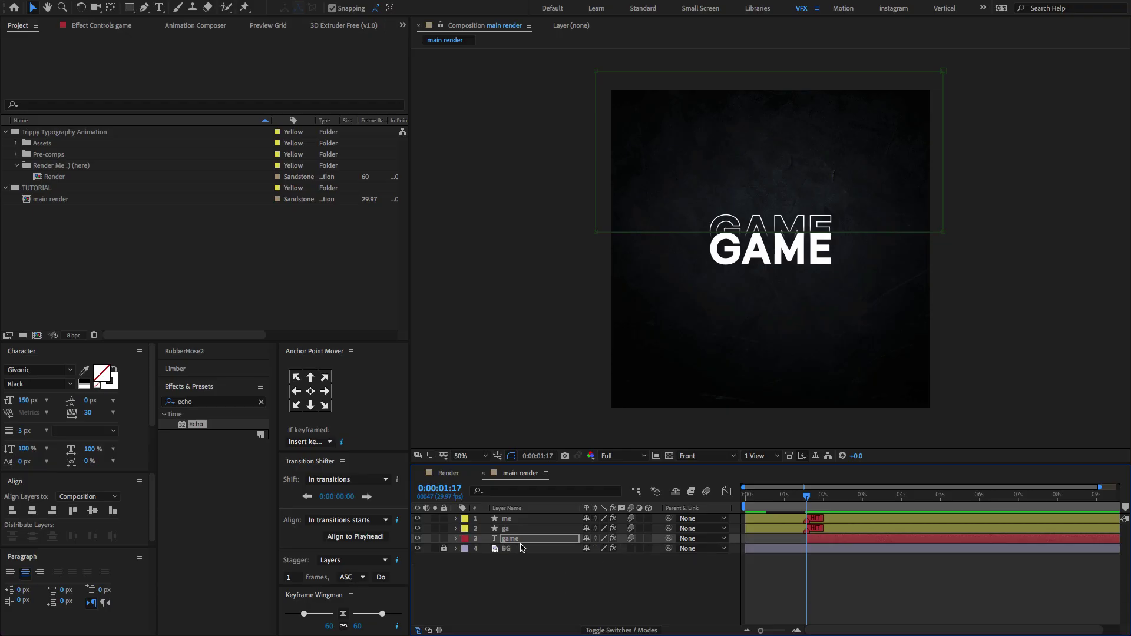
# Duplicate the game outline layer into game 2, game 3 and game 4, reordering the stack.
pyautogui.click(532, 540)
pyautogui.hotkey('ctrl', 'd')
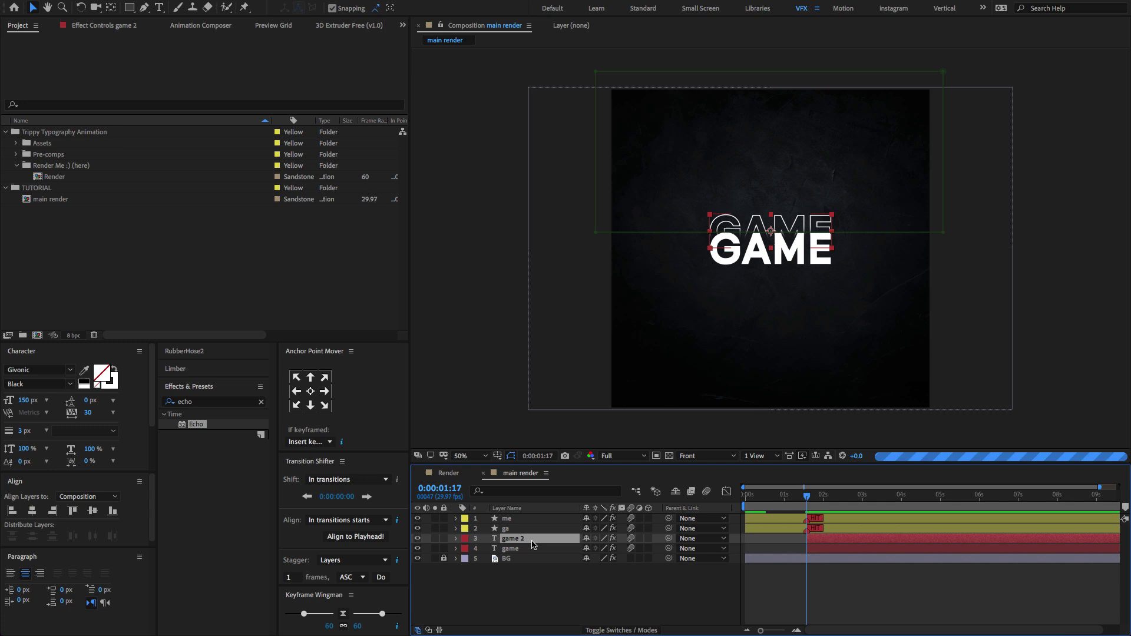
pyautogui.press('Return')
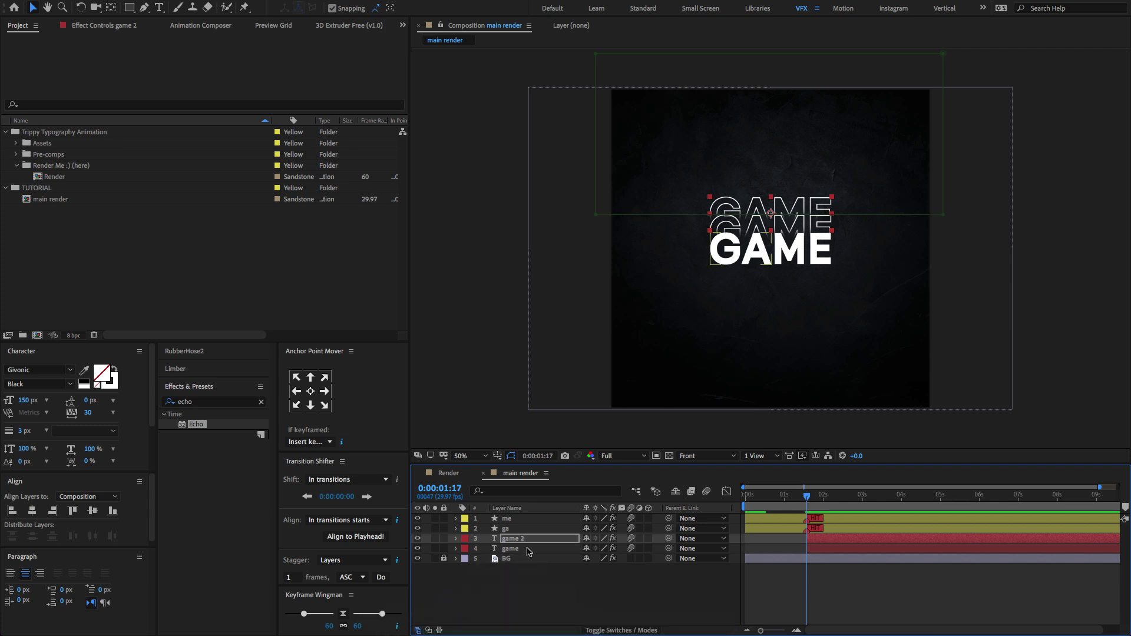
pyautogui.keyDown('shift'); pyautogui.click(528, 550); pyautogui.keyUp('shift')
pyautogui.hotkey('ctrl', 'd')
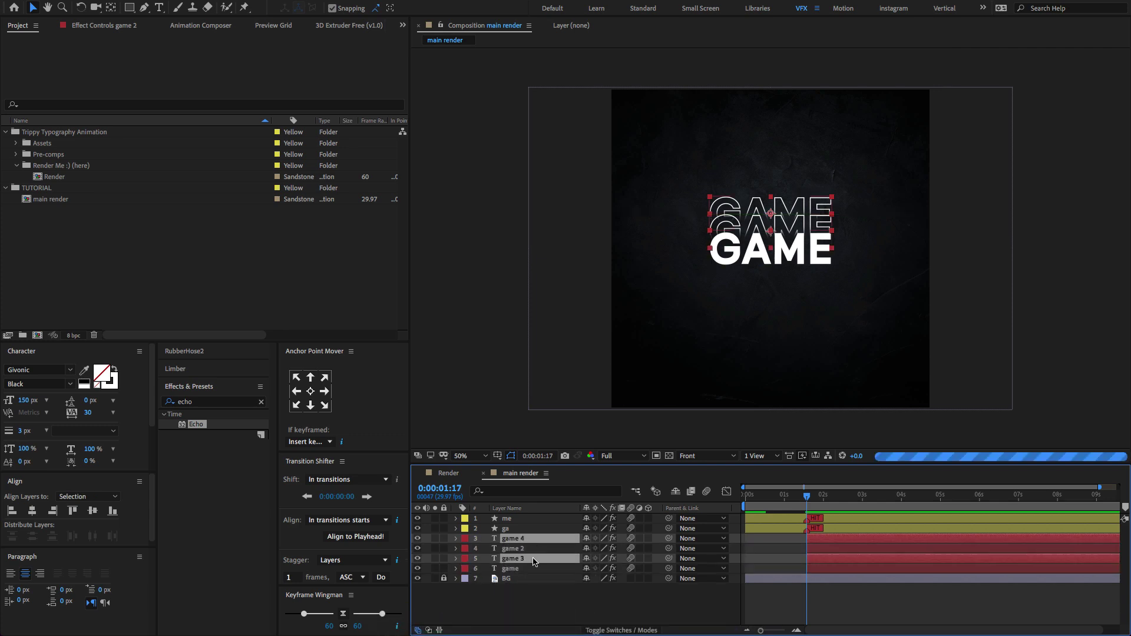
pyautogui.moveTo(535, 550); pyautogui.dragTo(535, 550)
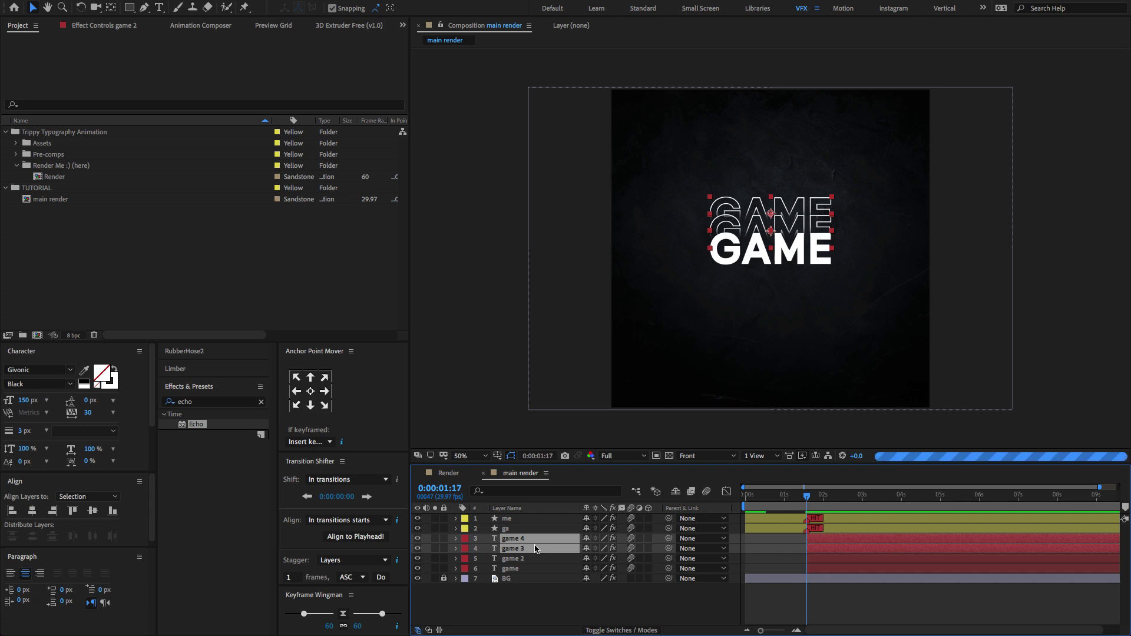
# Nudge the two new copies downward below the solid GAME.
pyautogui.hotkey('shift', 'Down')
pyautogui.hotkey('shift', 'Down')
pyautogui.hotkey('shift', 'Down')
pyautogui.hotkey('shift', 'Down')
pyautogui.hotkey('shift', 'Down')
pyautogui.hotkey('shift', 'Down')
pyautogui.hotkey('shift', 'Down')
pyautogui.hotkey('shift', 'Down')
pyautogui.hotkey('shift', 'Down')
pyautogui.hotkey('shift', 'Down')
pyautogui.hotkey('shift', 'Down')
pyautogui.hotkey('shift', 'Up')
pyautogui.press('Up')
pyautogui.press('Up')
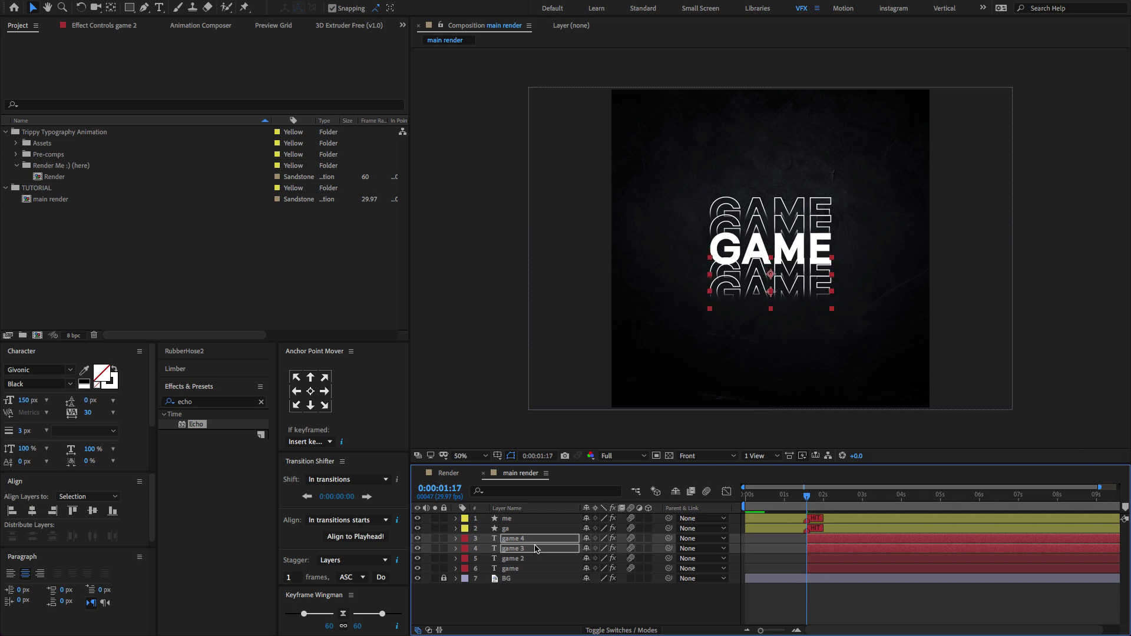
# Extend game 4's mask bottom edge downward and select its top corner points.
pyautogui.press('m')
pyautogui.click(529, 553)
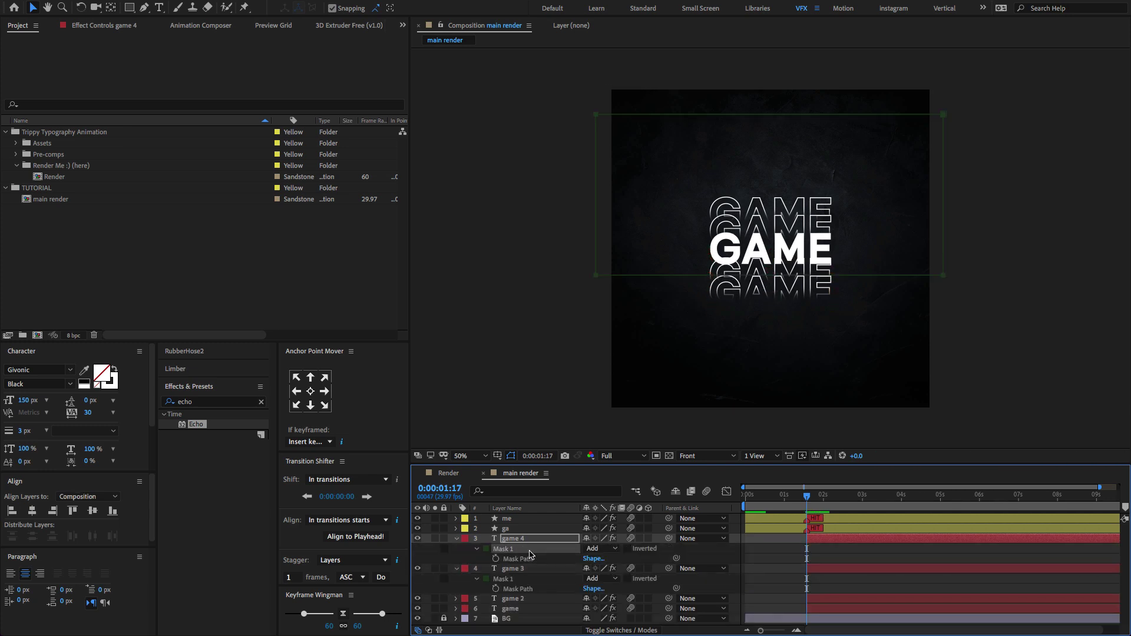
pyautogui.moveTo(554, 265); pyautogui.dragTo(1059, 319)
pyautogui.moveTo(944, 274); pyautogui.dragTo(944, 410)
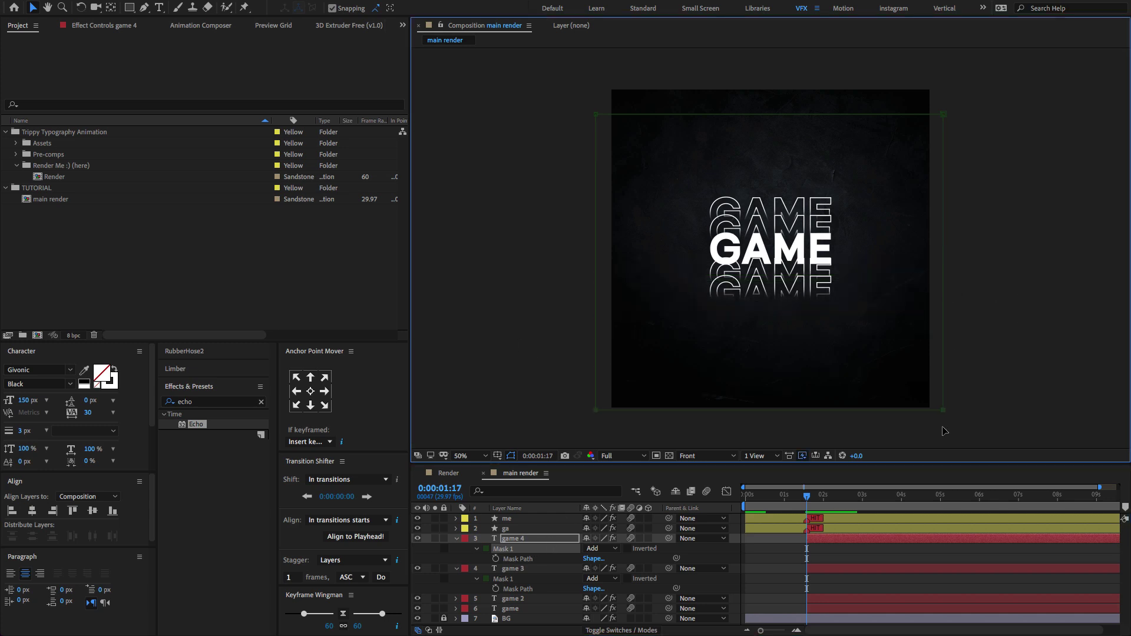
pyautogui.moveTo(985, 91); pyautogui.dragTo(597, 264)
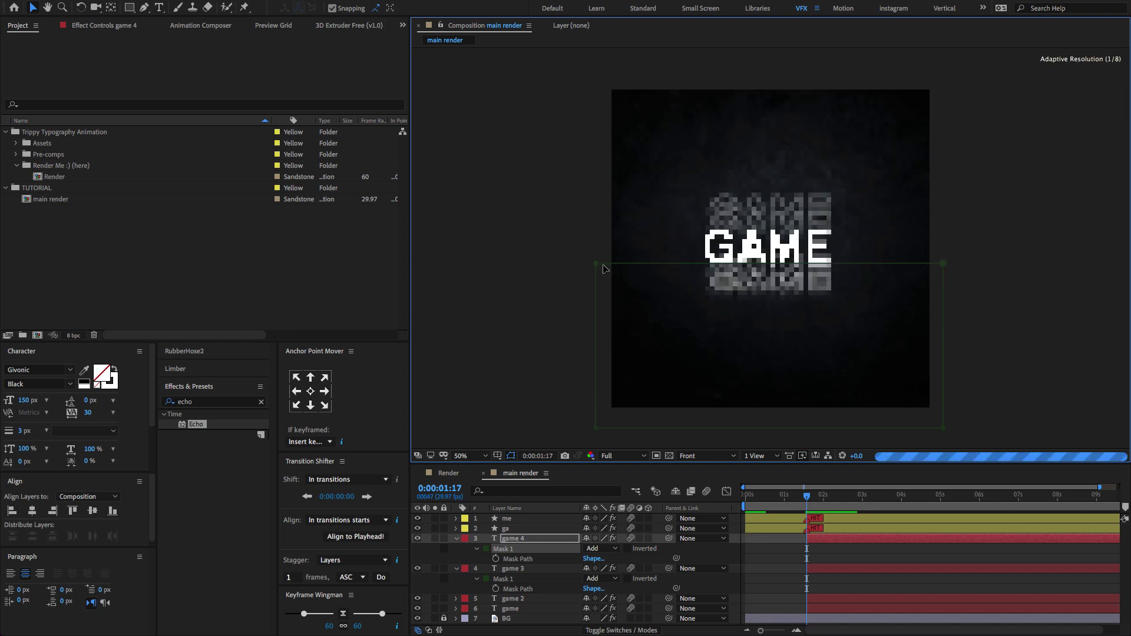
pyautogui.scroll(2, 769, 247)
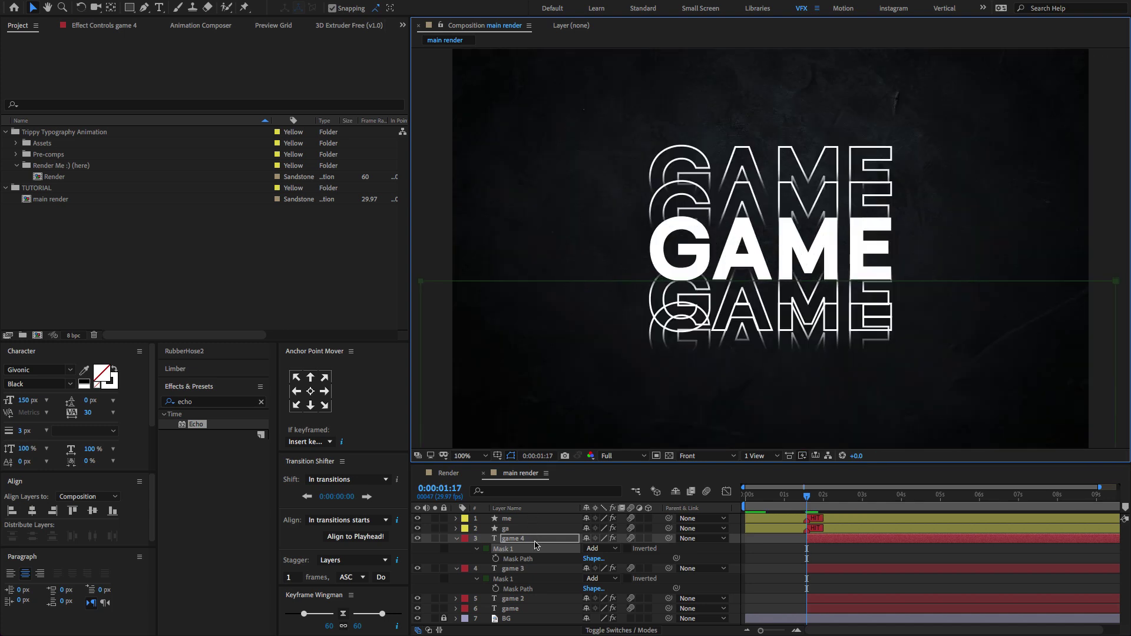
# Move game 3's mask bottom and top edges downward.
pyautogui.click(534, 582)
pyautogui.scroll(-2, 701, 268)
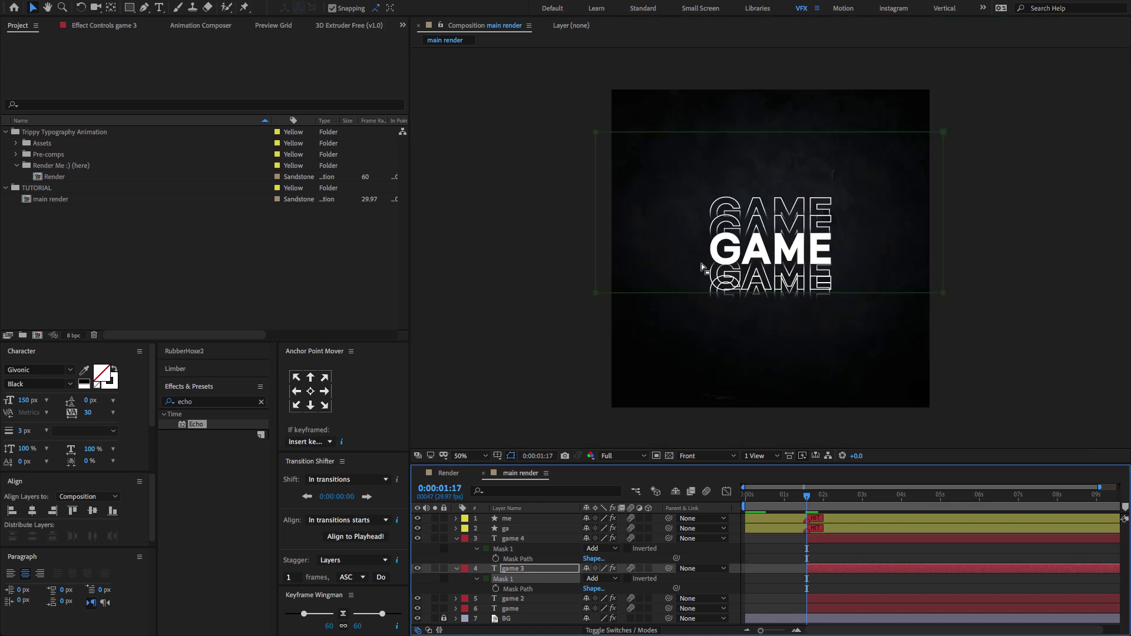
pyautogui.moveTo(1043, 290); pyautogui.dragTo(580, 318)
pyautogui.moveTo(596, 293); pyautogui.dragTo(596, 419)
pyautogui.moveTo(576, 158); pyautogui.dragTo(973, 115)
pyautogui.moveTo(943, 132); pyautogui.dragTo(945, 289)
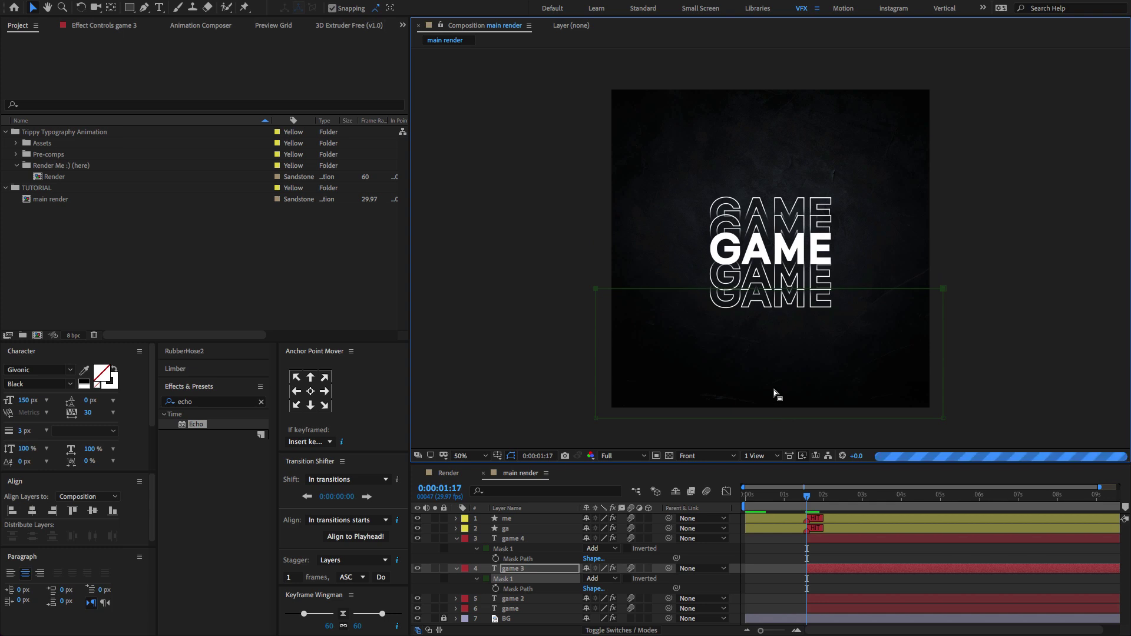
pyautogui.click(540, 569)
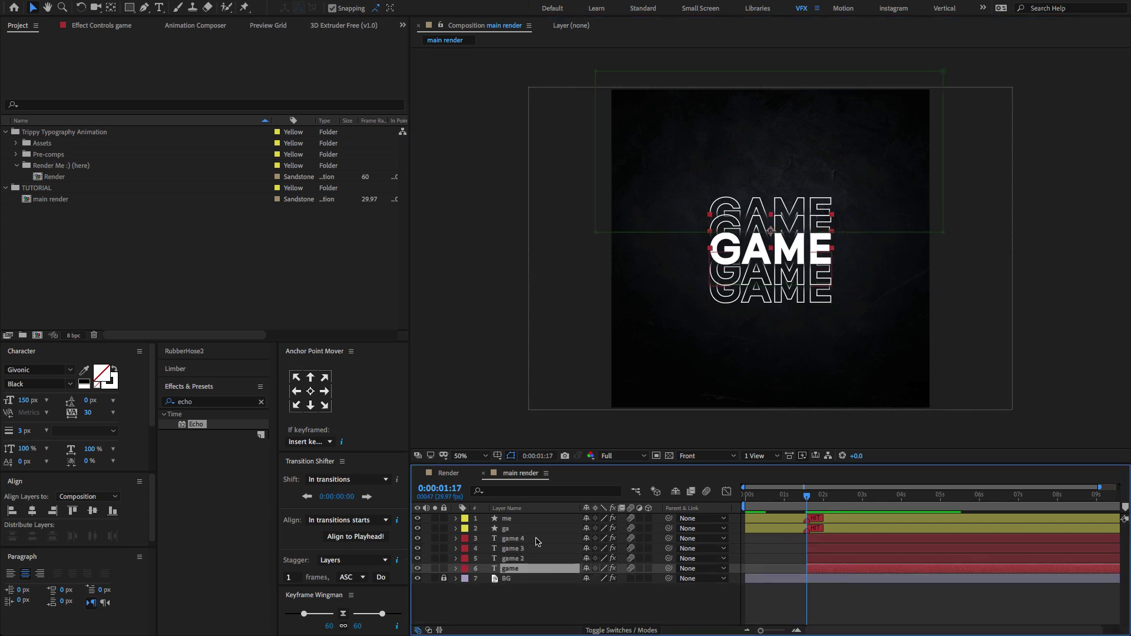
# Add Position keyframes to all four outline layers at the current time and 0:00:03:17.
pyautogui.keyDown('shift'); pyautogui.click(536, 539); pyautogui.keyUp('shift')
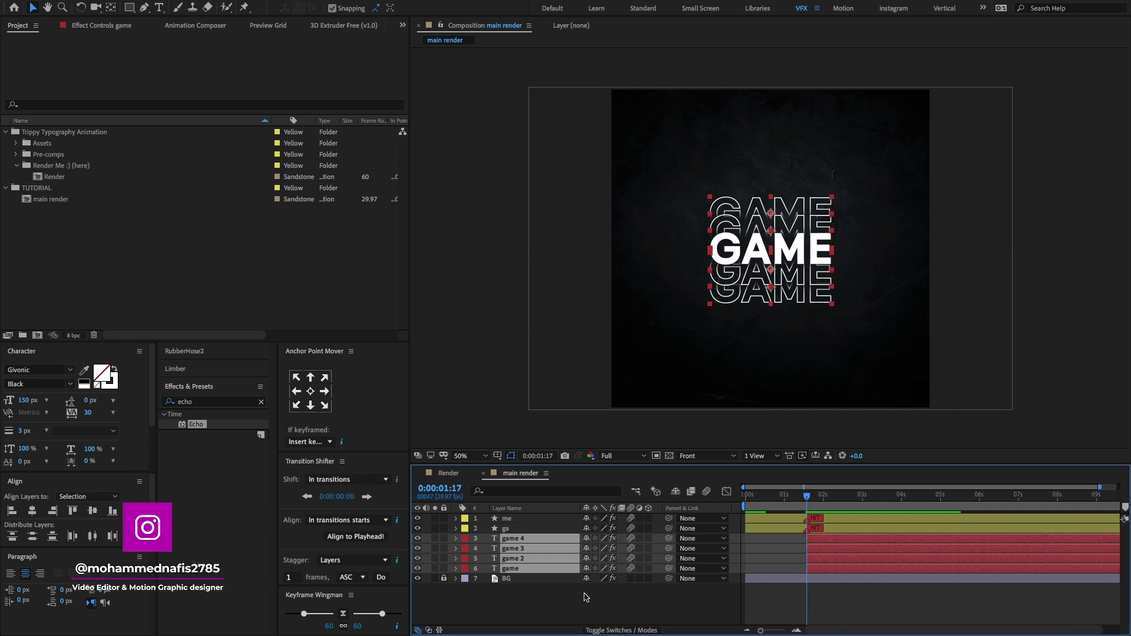
pyautogui.hotkey('alt', 'shift', 'p')
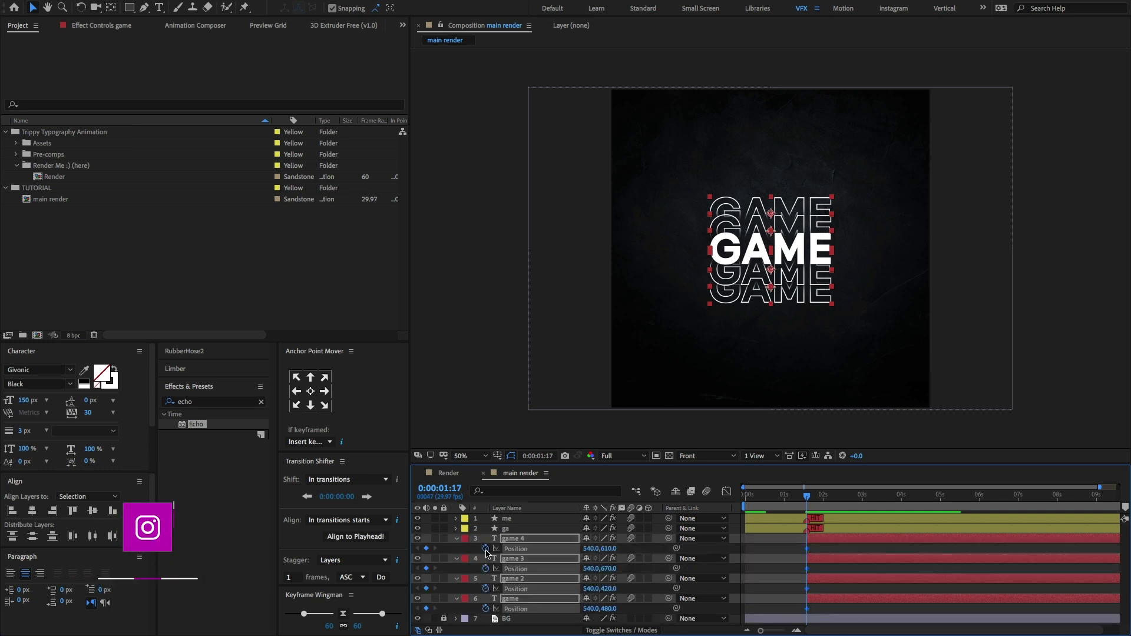
pyautogui.hotkey('shift', 'pagedown')
pyautogui.hotkey('shift', 'pagedown')
pyautogui.hotkey('shift', 'pagedown')
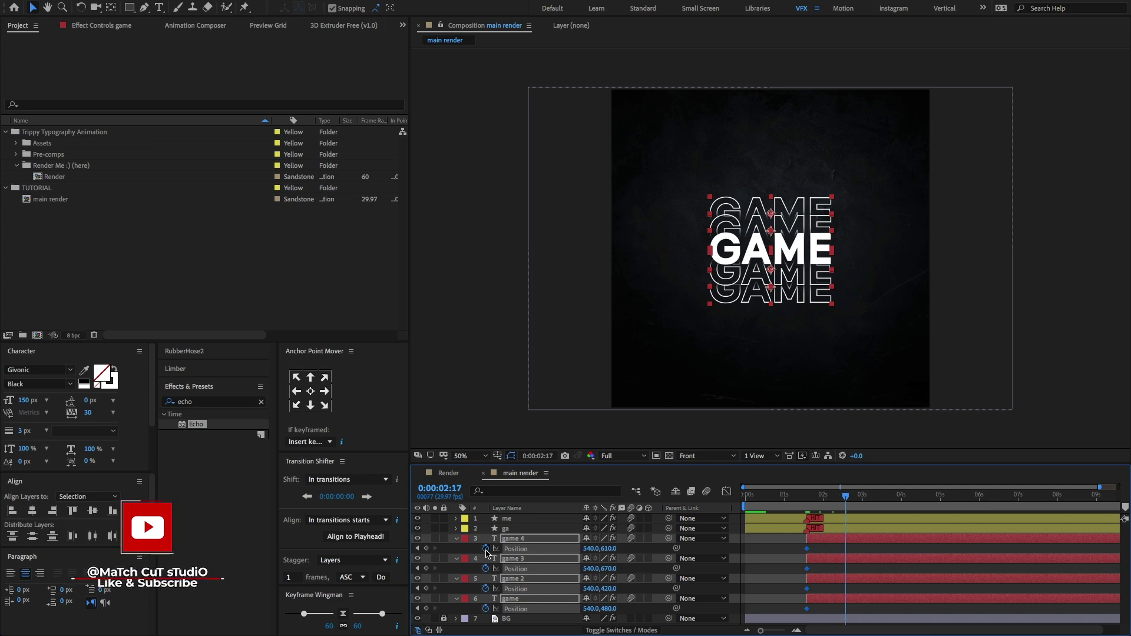
pyautogui.hotkey('shift', 'pagedown')
pyautogui.hotkey('shift', 'pagedown')
pyautogui.hotkey('shift', 'pagedown')
pyautogui.click(427, 550)
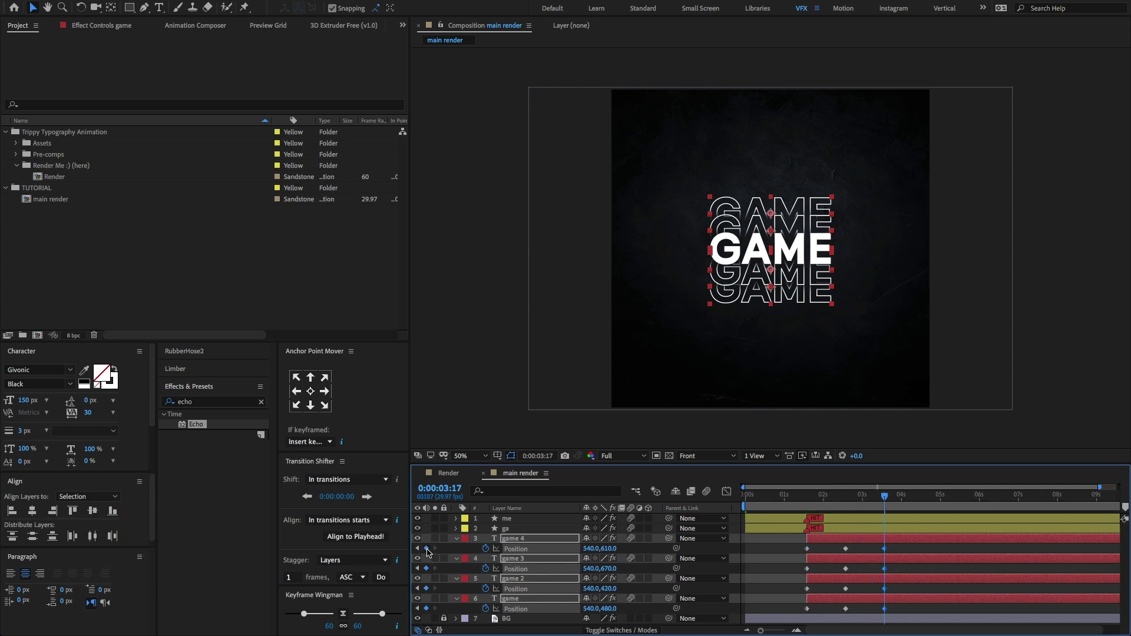
pyautogui.click(419, 549)
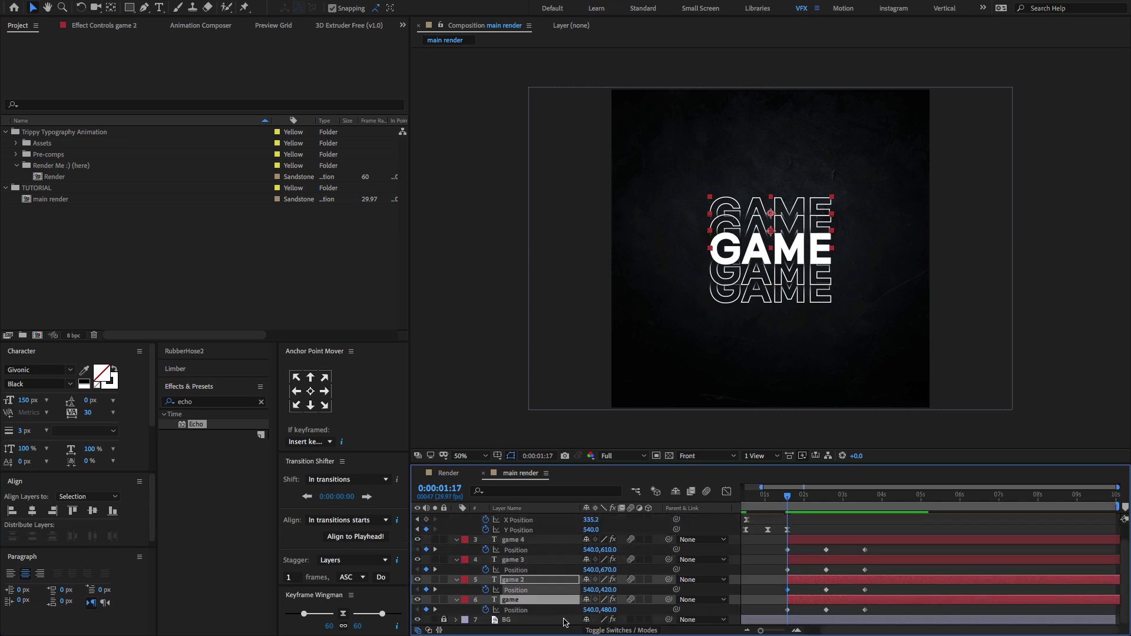
# Move the game and game 2 outlines toward the centre.
pyautogui.click(538, 603)
pyautogui.click(532, 581)
pyautogui.hotkey('ctrl', 'z')
pyautogui.press('/')
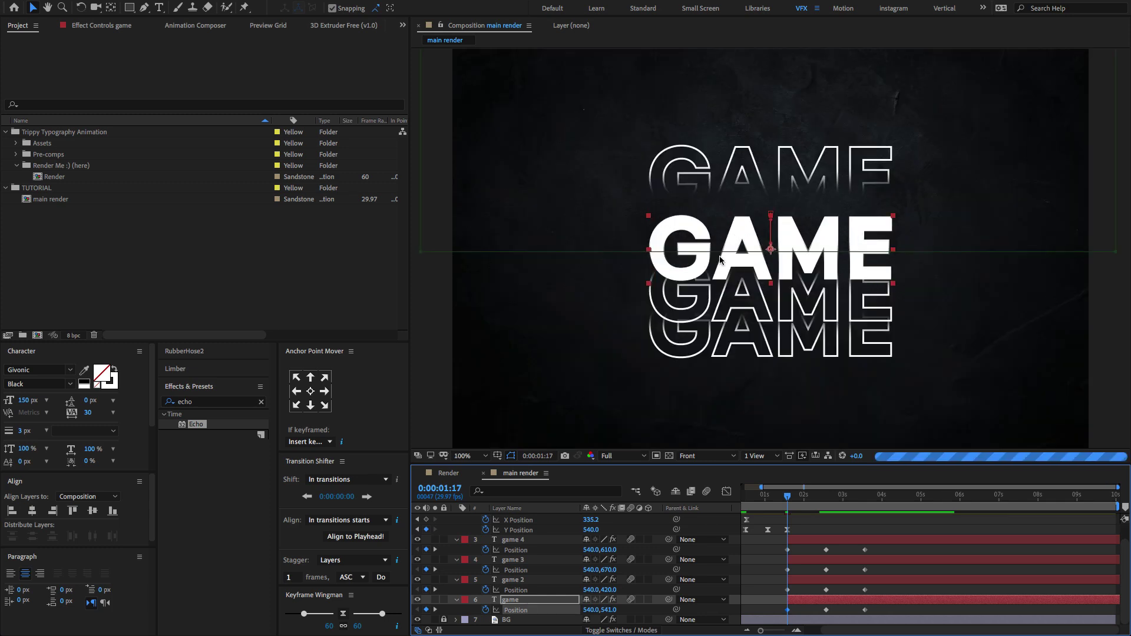
pyautogui.click(526, 581)
pyautogui.hotkey('shift', 'Down')
pyautogui.click(624, 456)
pyautogui.click(630, 523)
pyautogui.click(538, 580)
pyautogui.press('Down')
pyautogui.press('Down')
pyautogui.press('Down')
pyautogui.press('Down')
pyautogui.press('Down')
pyautogui.press('Down')
pyautogui.press('Down')
pyautogui.press('Down')
pyautogui.click(620, 457)
pyautogui.click(616, 483)
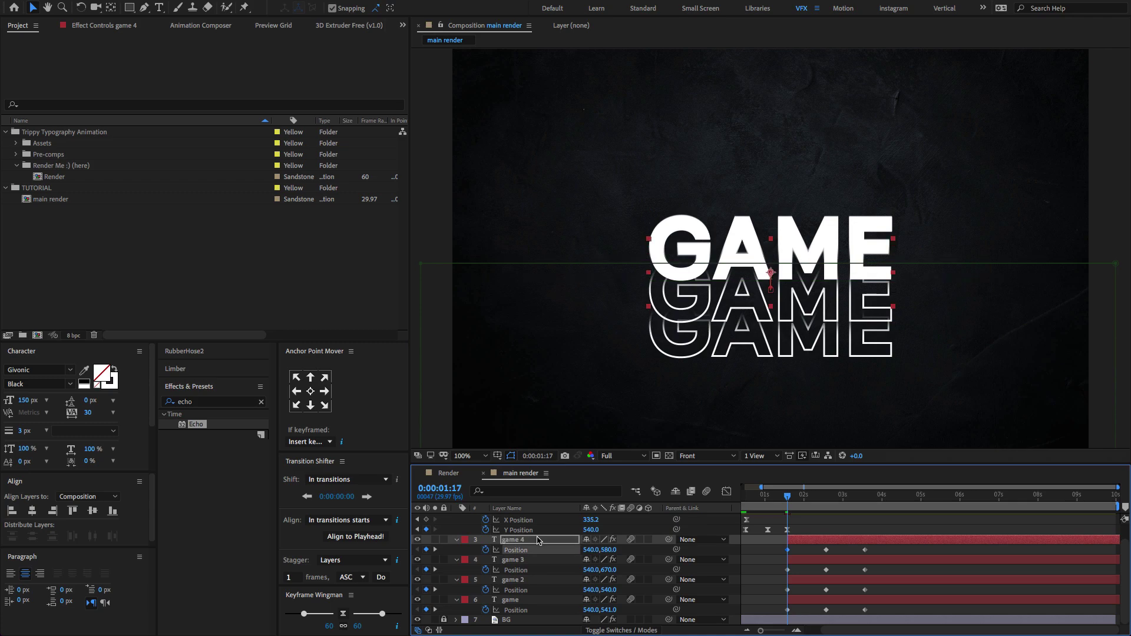
# Move game 4 and game 3 onto the centre line.
pyautogui.click(519, 559)
pyautogui.hotkey('shift', 'Up')
pyautogui.hotkey('shift', 'Up')
pyautogui.hotkey('shift', 'Up')
pyautogui.hotkey('shift', 'Up')
pyautogui.hotkey('shift', 'Up')
pyautogui.hotkey('shift', 'Up')
pyautogui.click(529, 541)
pyautogui.hotkey('shift', 'Up')
pyautogui.scroll(1, 539, 552)
pyautogui.click(541, 569)
pyautogui.hotkey('shift', 'Up')
pyautogui.hotkey('shift', 'Up')
pyautogui.hotkey('shift', 'Up')
pyautogui.hotkey('shift', 'Up')
pyautogui.hotkey('shift', 'Up')
pyautogui.hotkey('shift', 'Up')
pyautogui.hotkey('shift', 'Up')
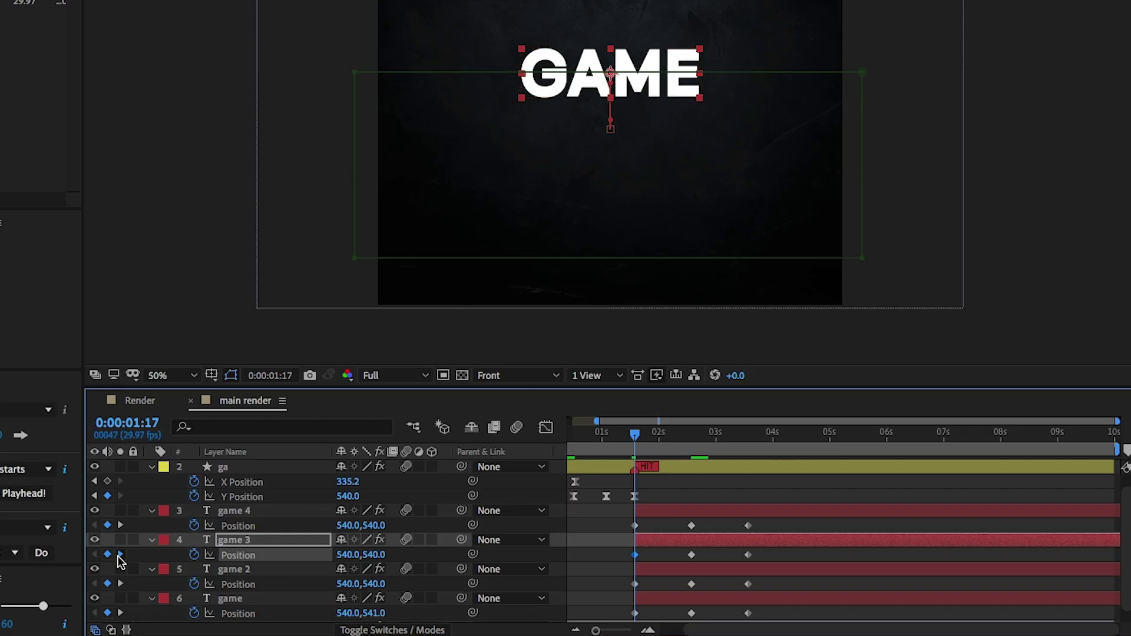
# At 0:00:03:17, paste the centred 540,540 position into game 4's last keyframe.
pyautogui.click(119, 555)
pyautogui.click(120, 554)
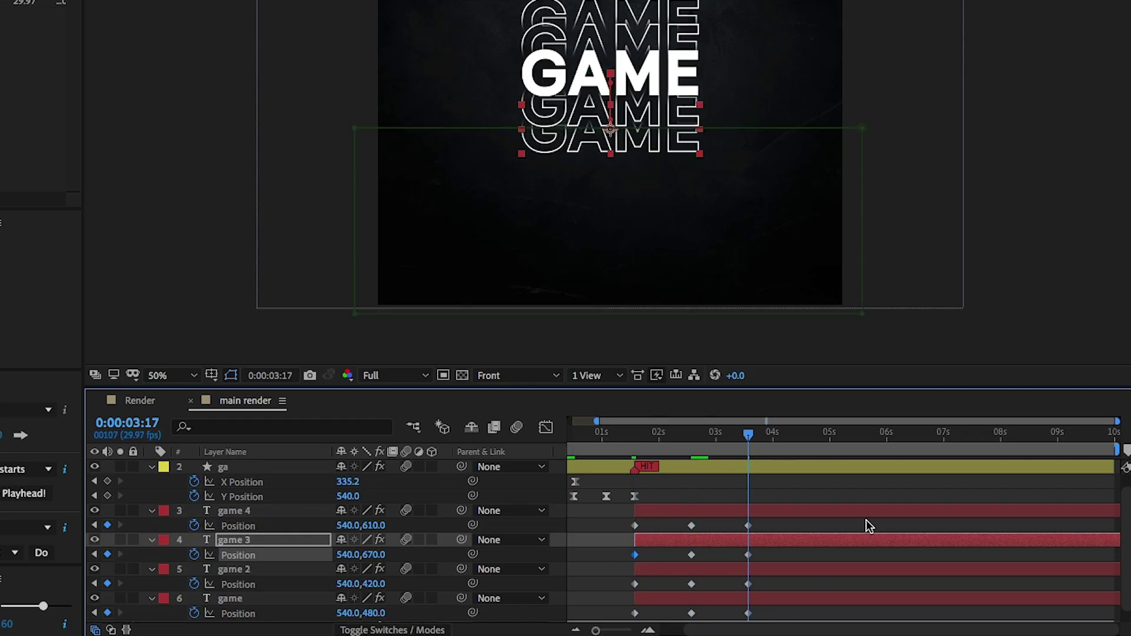
pyautogui.click(634, 526)
pyautogui.hotkey('ctrl', 'c')
pyautogui.hotkey('ctrl', 'v')
pyautogui.scroll(-1, 650, 554)
# Centre the final Position keyframes of game 3, game 2 and game into one GAME.
pyautogui.click(636, 543)
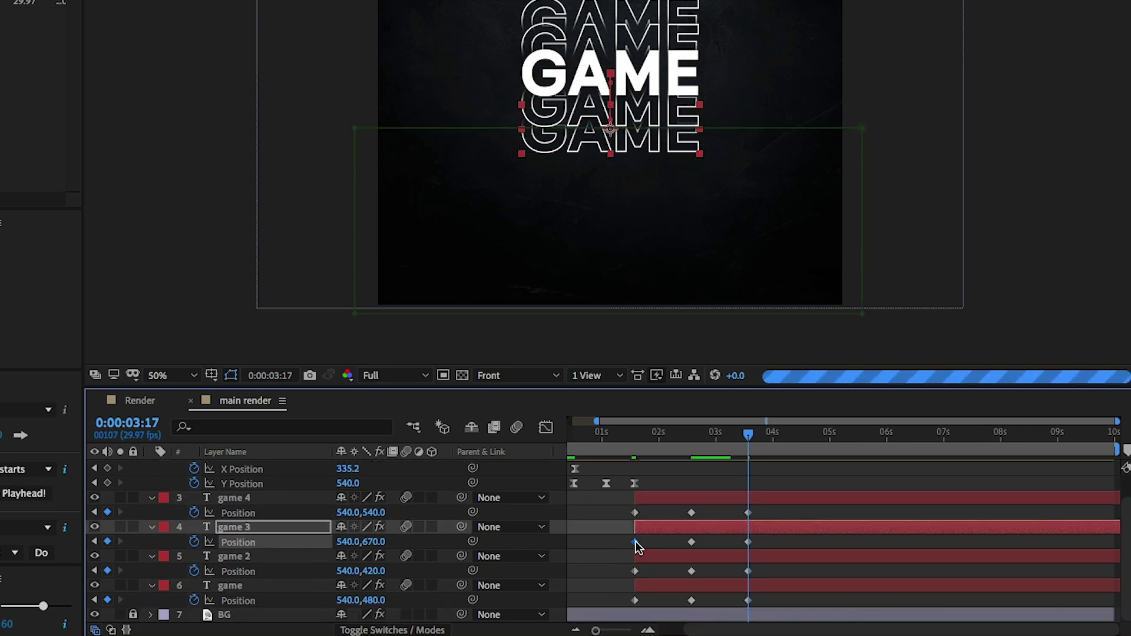
pyautogui.hotkey('shift', 'Up')
pyautogui.hotkey('shift', 'Up')
pyautogui.hotkey('shift', 'Up')
pyautogui.hotkey('shift', 'Up')
pyautogui.hotkey('shift', 'Up')
pyautogui.hotkey('shift', 'Up')
pyautogui.hotkey('shift', 'Up')
pyautogui.hotkey('shift', 'Up')
pyautogui.hotkey('shift', 'Up')
pyautogui.hotkey('shift', 'Up')
pyautogui.hotkey('shift', 'Up')
pyautogui.hotkey('shift', 'Up')
pyautogui.hotkey('shift', 'Up')
pyautogui.click(635, 571)
pyautogui.hotkey('shift', 'Down')
pyautogui.hotkey('shift', 'Down')
pyautogui.hotkey('shift', 'Down')
pyautogui.hotkey('shift', 'Down')
pyautogui.hotkey('shift', 'Down')
pyautogui.hotkey('shift', 'Down')
pyautogui.hotkey('shift', 'Down')
pyautogui.hotkey('shift', 'Down')
pyautogui.hotkey('shift', 'Down')
pyautogui.hotkey('shift', 'Down')
pyautogui.hotkey('shift', 'Down')
pyautogui.hotkey('shift', 'Down')
pyautogui.click(635, 600)
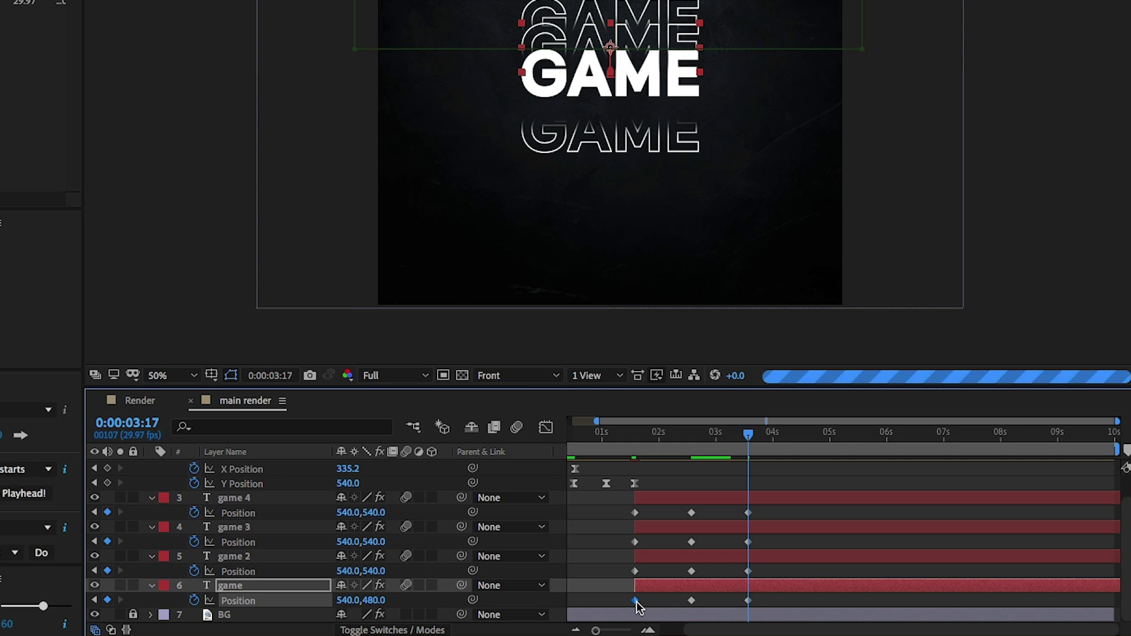
pyautogui.hotkey('shift', 'Down')
pyautogui.hotkey('shift', 'Down')
pyautogui.hotkey('shift', 'Down')
pyautogui.hotkey('shift', 'Down')
pyautogui.hotkey('shift', 'Down')
pyautogui.hotkey('shift', 'Down')
pyautogui.press('Down')
# Easy Ease all twelve Position keyframes and lengthen the middle keyframes' speed-graph influence.
pyautogui.moveTo(806, 515); pyautogui.dragTo(570, 615)
pyautogui.press('F9')
pyautogui.click(546, 428)
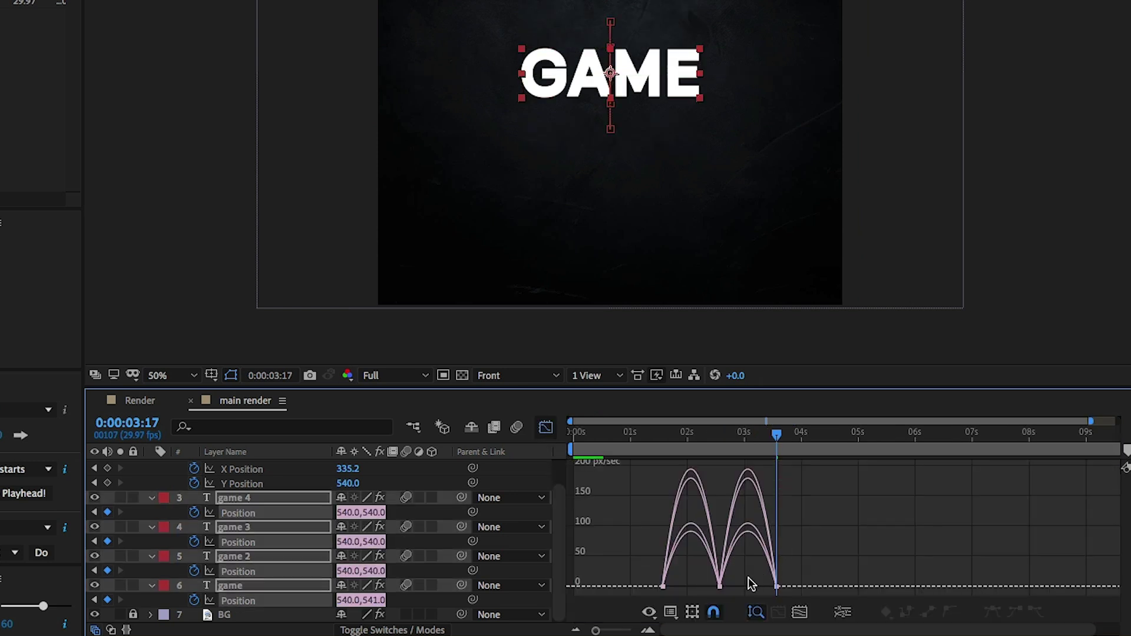
pyautogui.moveTo(748, 578); pyautogui.dragTo(701, 594)
pyautogui.click(798, 610)
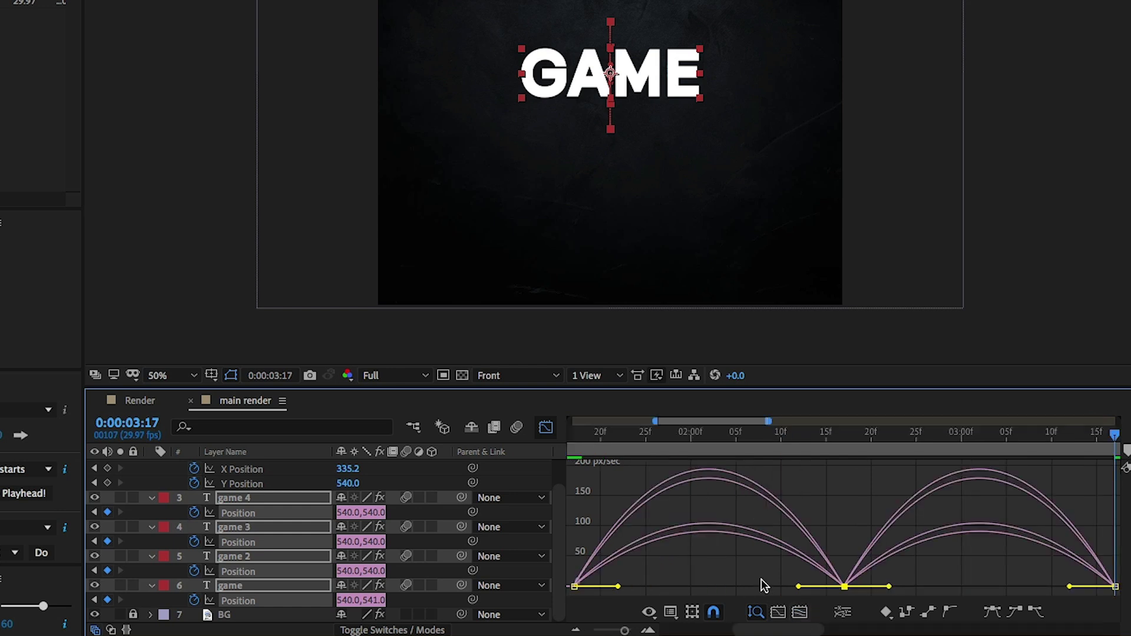
pyautogui.moveTo(800, 587); pyautogui.dragTo(707, 590)
pyautogui.moveTo(890, 587); pyautogui.dragTo(980, 588)
# Further adjust the speed-graph influence handles across the whole timeline.
pyautogui.press('-')
pyautogui.moveTo(846, 579); pyautogui.dragTo(791, 599)
pyautogui.moveTo(837, 587); pyautogui.dragTo(828, 588)
pyautogui.hscroll(3, 843, 590)
pyautogui.moveTo(963, 579); pyautogui.dragTo(912, 602)
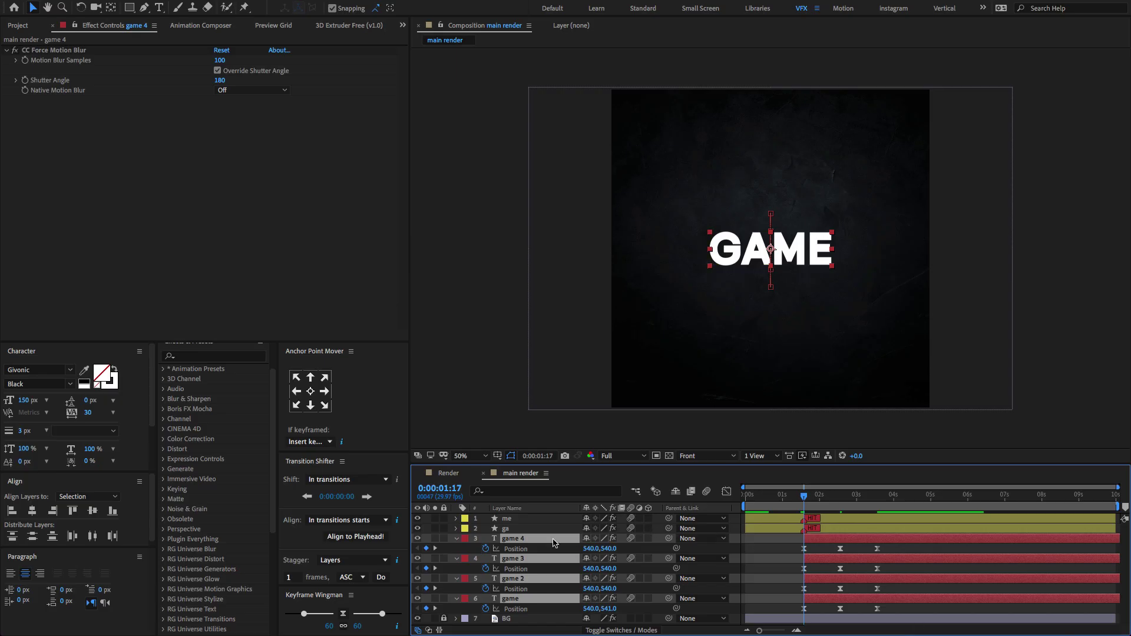
# Apply the Echo effect to the game 4 layer.
pyautogui.click(563, 549)
pyautogui.click(223, 355)
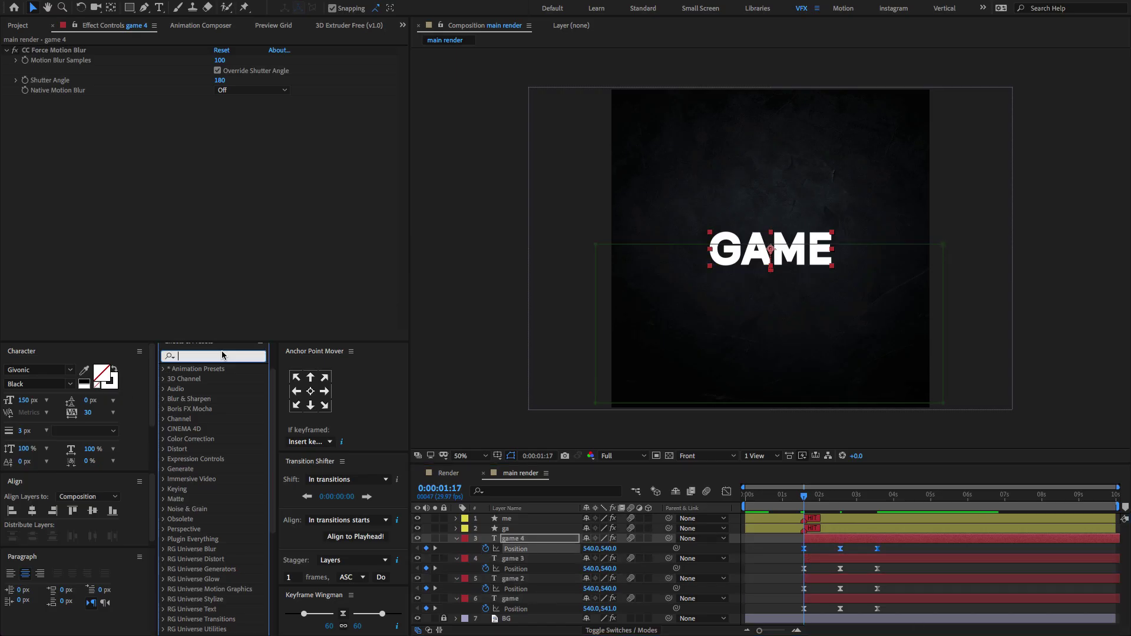
pyautogui.write('echo')
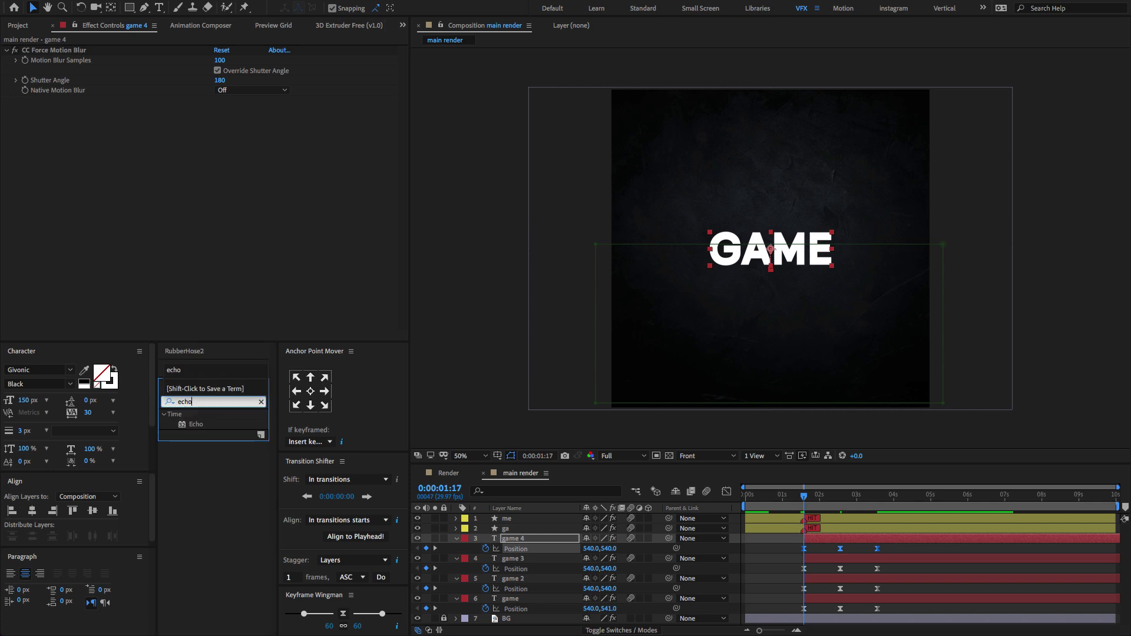
pyautogui.moveTo(206, 419); pyautogui.dragTo(576, 542)
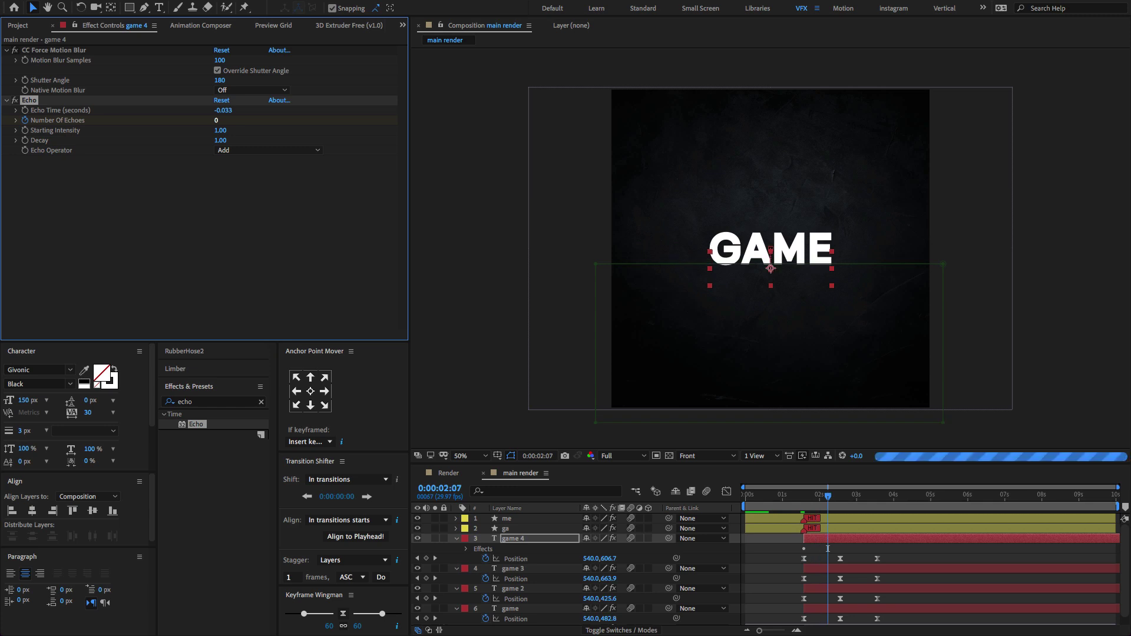
# Keyframe game 4's Number Of Echoes at 5, then back to 0 at 2:12.
pyautogui.press('pageup')
pyautogui.press('pageup')
pyautogui.press('pageup')
pyautogui.press('pageup')
pyautogui.press('pageup')
pyautogui.press('pageup')
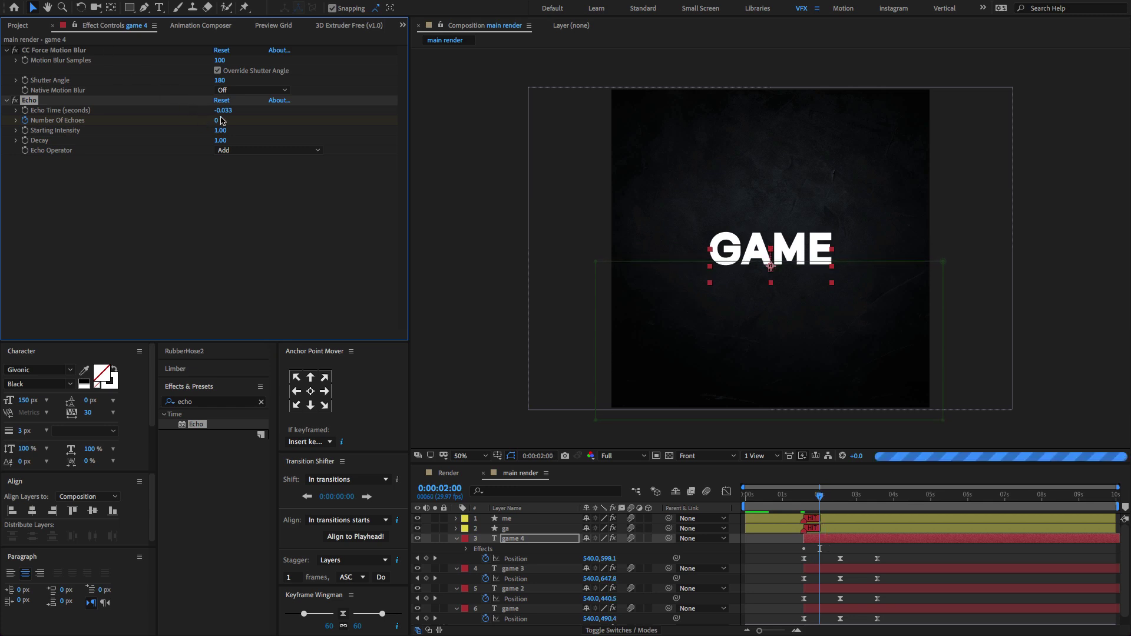
pyautogui.press('Return')
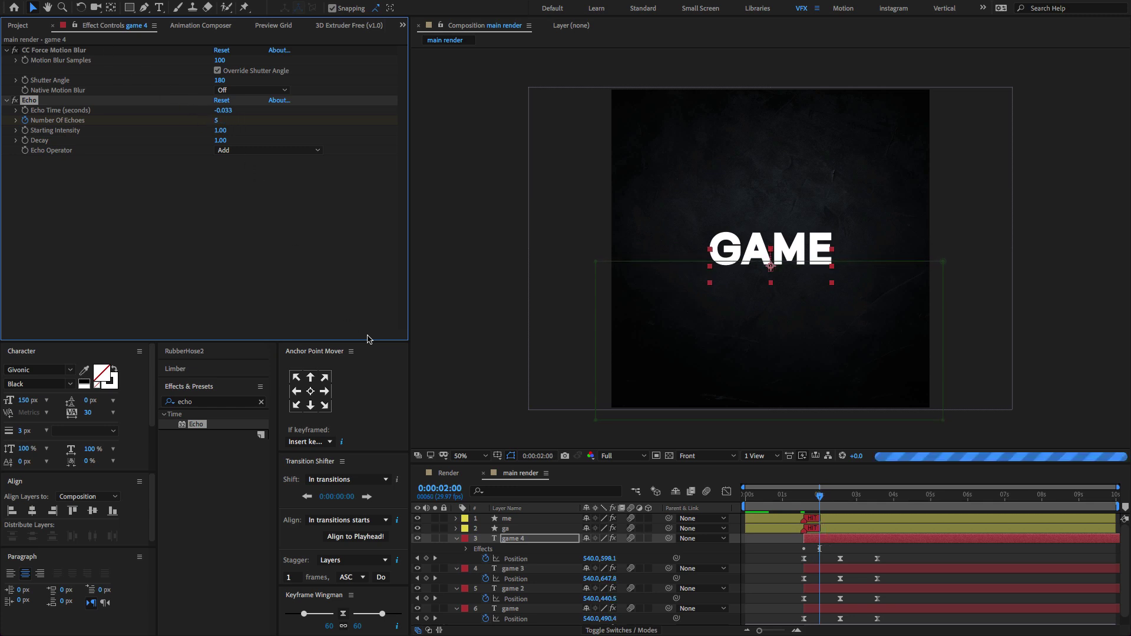
pyautogui.moveTo(820, 497); pyautogui.dragTo(838, 499)
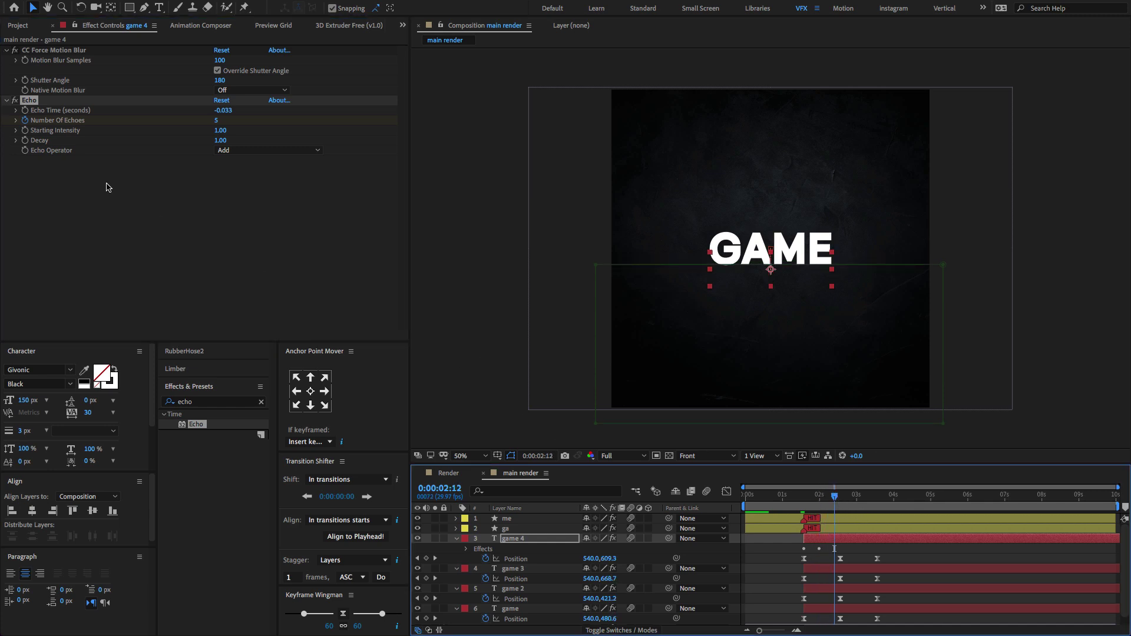
pyautogui.click(215, 121)
pyautogui.write('0')
pyautogui.press('Return')
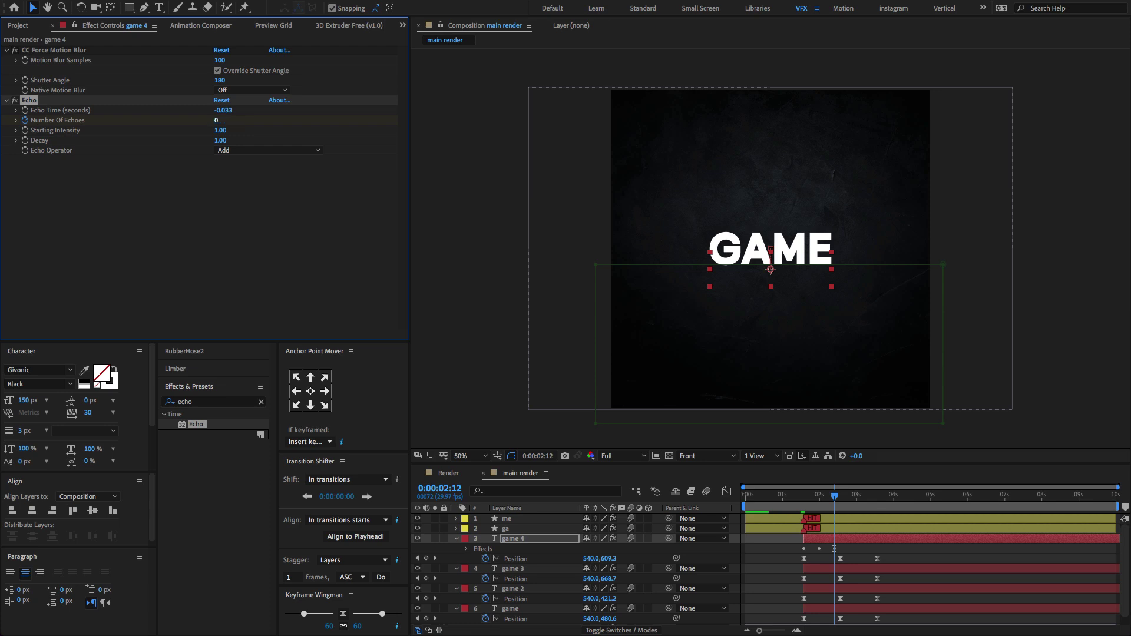
# Ease the three Number Of Echoes keyframes in the Graph Editor.
pyautogui.press('u')
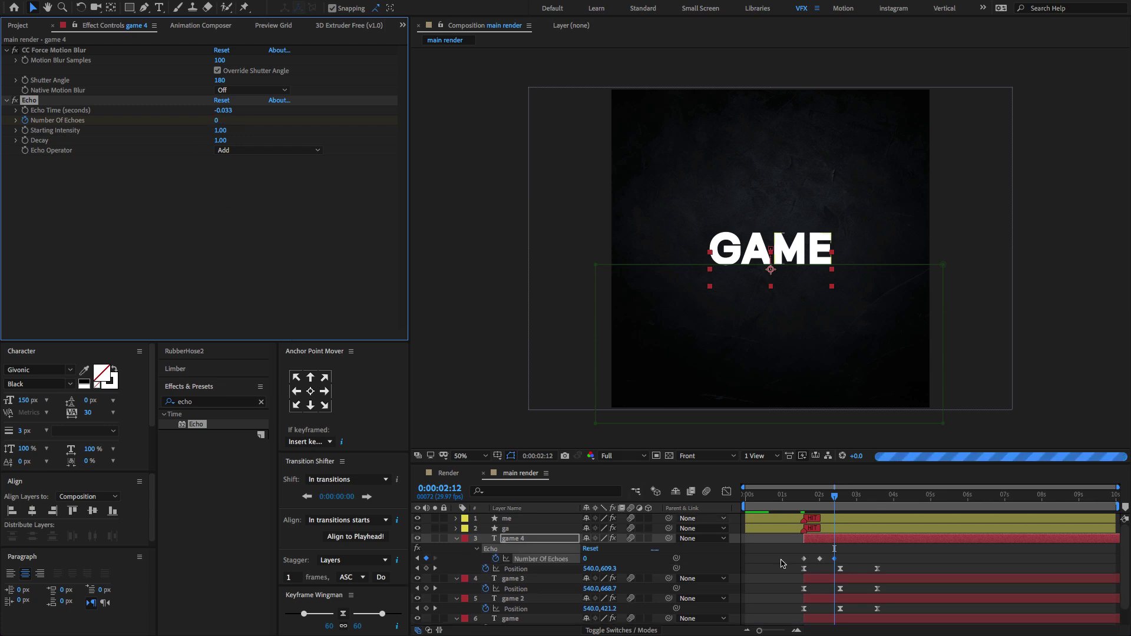
pyautogui.moveTo(781, 564); pyautogui.dragTo(839, 561)
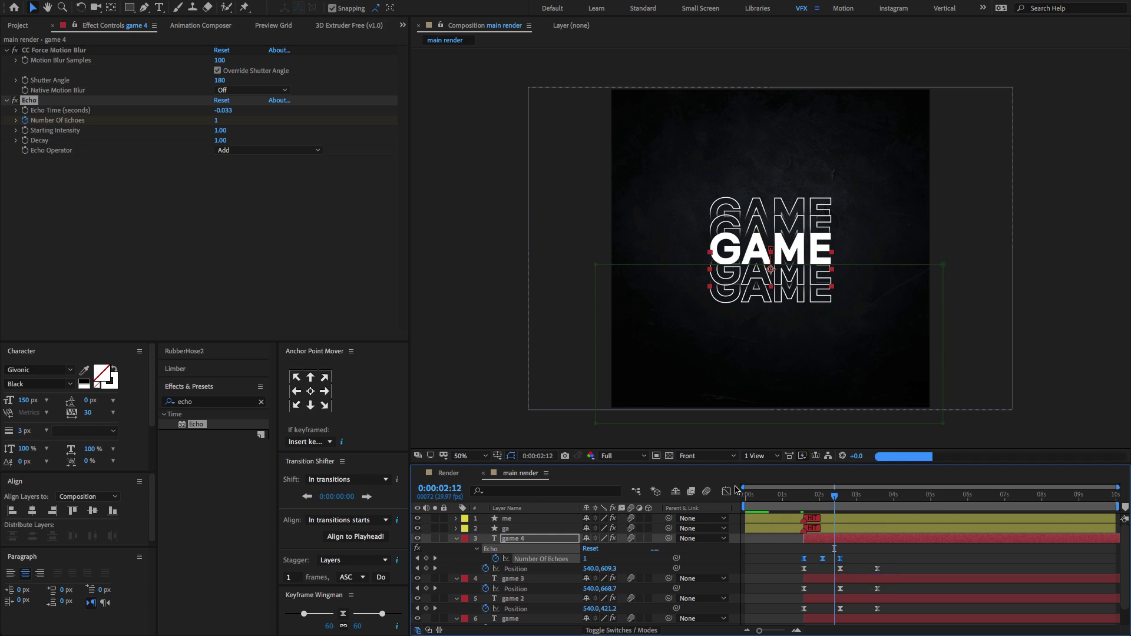
pyautogui.hotkey('shift', 'F3')
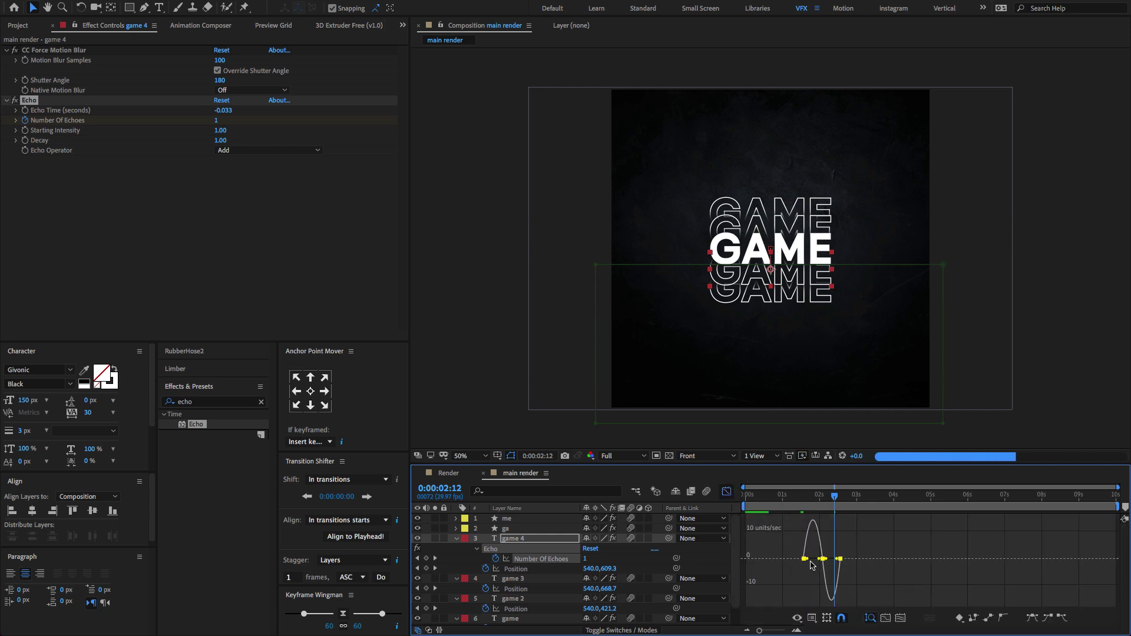
pyautogui.click(898, 619)
pyautogui.moveTo(779, 563); pyautogui.dragTo(874, 559)
pyautogui.press('capslock')
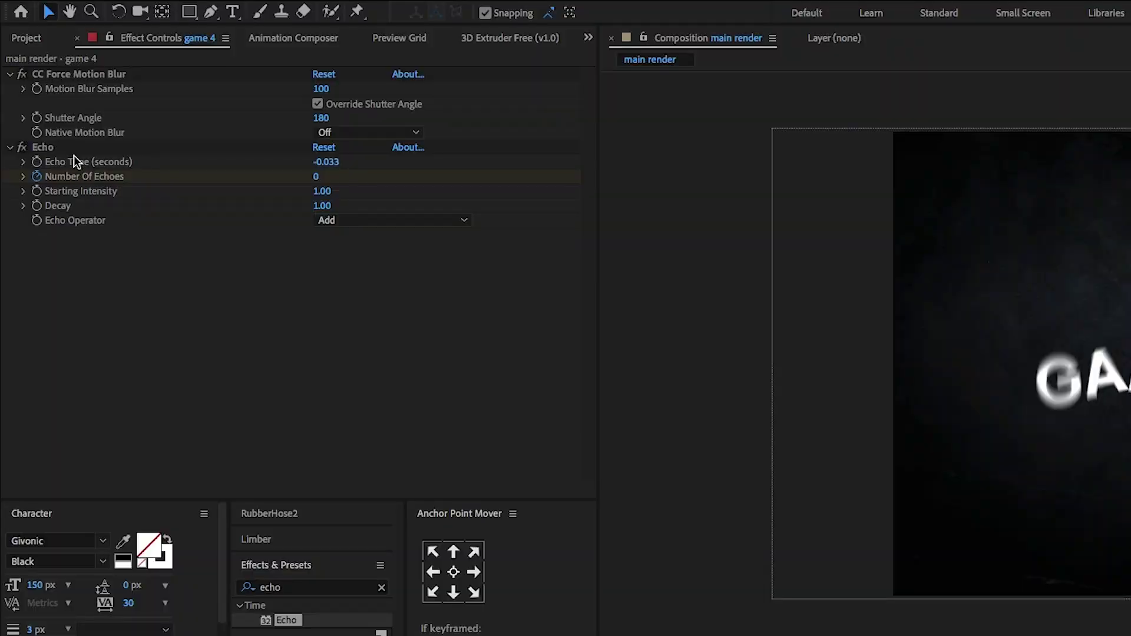
# Copy the Echo effect onto the game 3, game 2 and game layers.
pyautogui.click(73, 147)
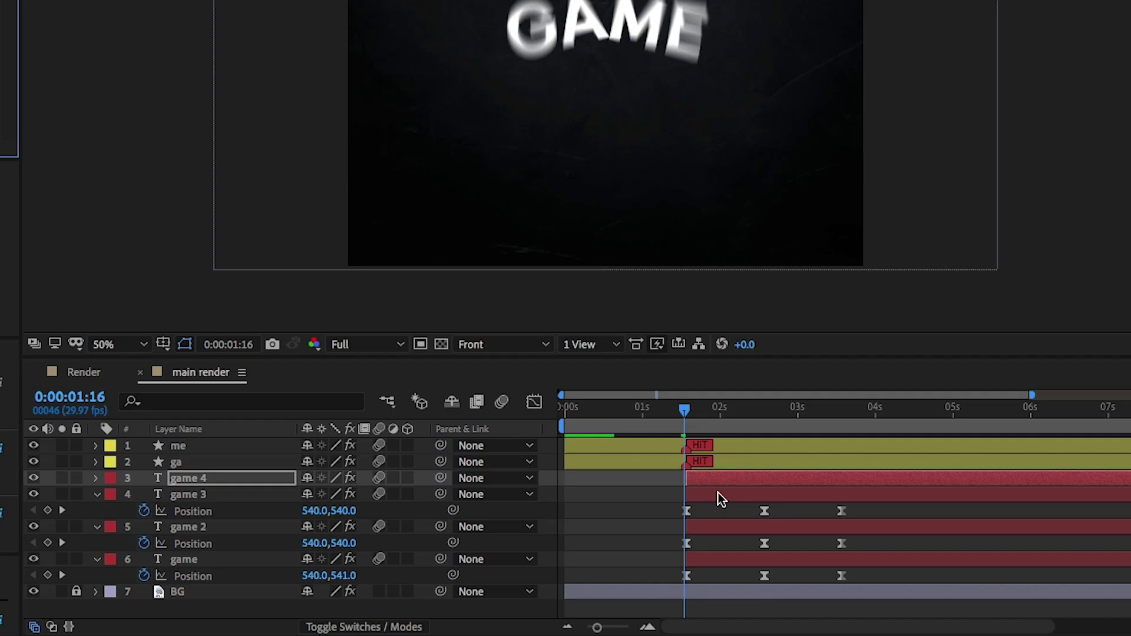
pyautogui.click(719, 493)
pyautogui.keyDown('ctrl'); pyautogui.click(274, 528); pyautogui.keyUp('ctrl')
pyautogui.keyDown('ctrl'); pyautogui.click(228, 576); pyautogui.keyUp('ctrl')
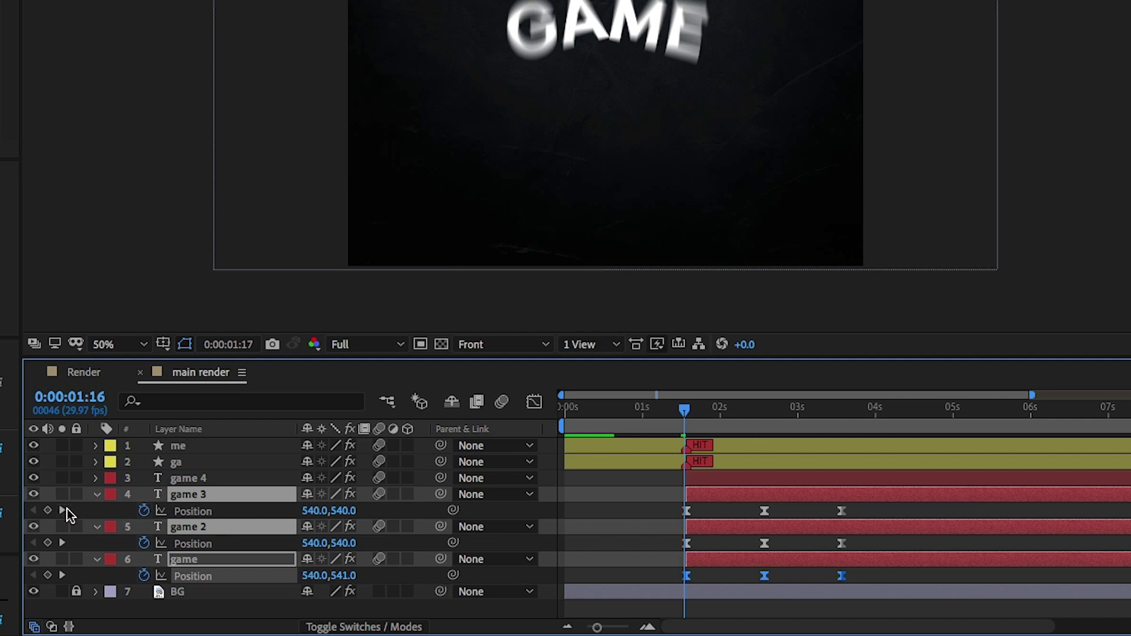
pyautogui.click(63, 512)
pyautogui.hotkey('ctrl', 'v')
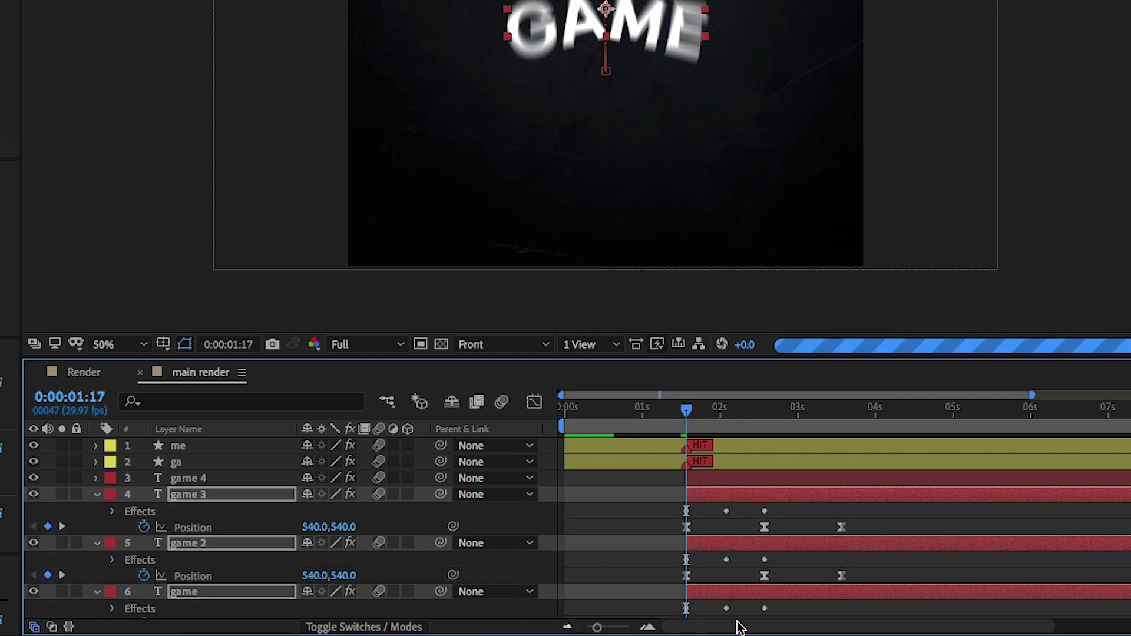
# Apply a Fill effect to the ga layer.
pyautogui.click(512, 528)
pyautogui.click(193, 402)
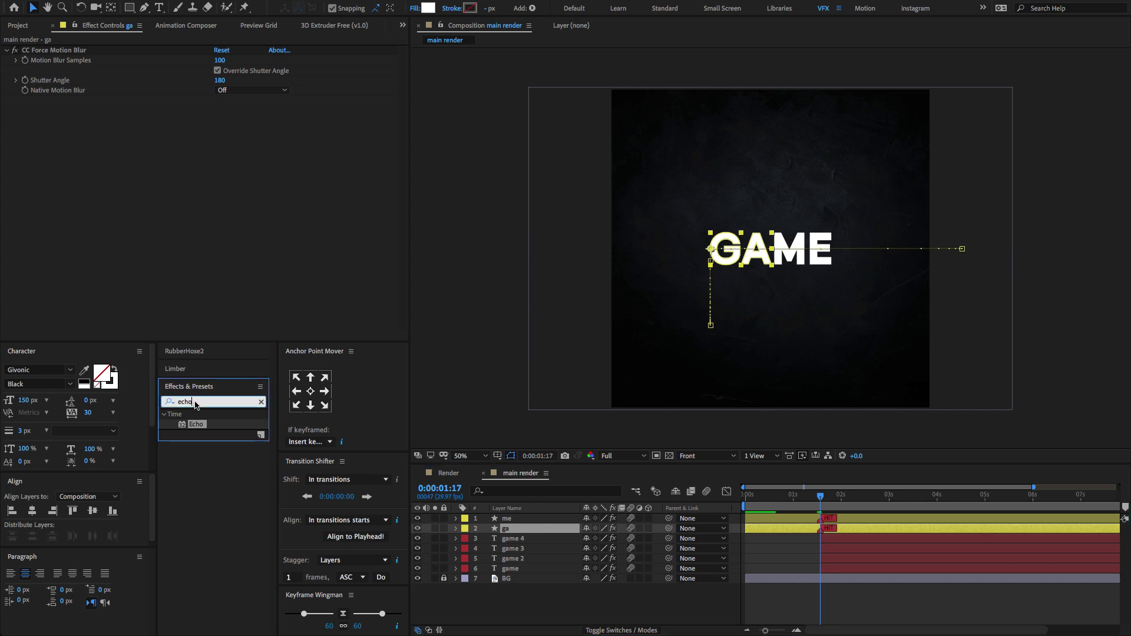
pyautogui.write('fill')
pyautogui.moveTo(206, 474); pyautogui.dragTo(529, 528)
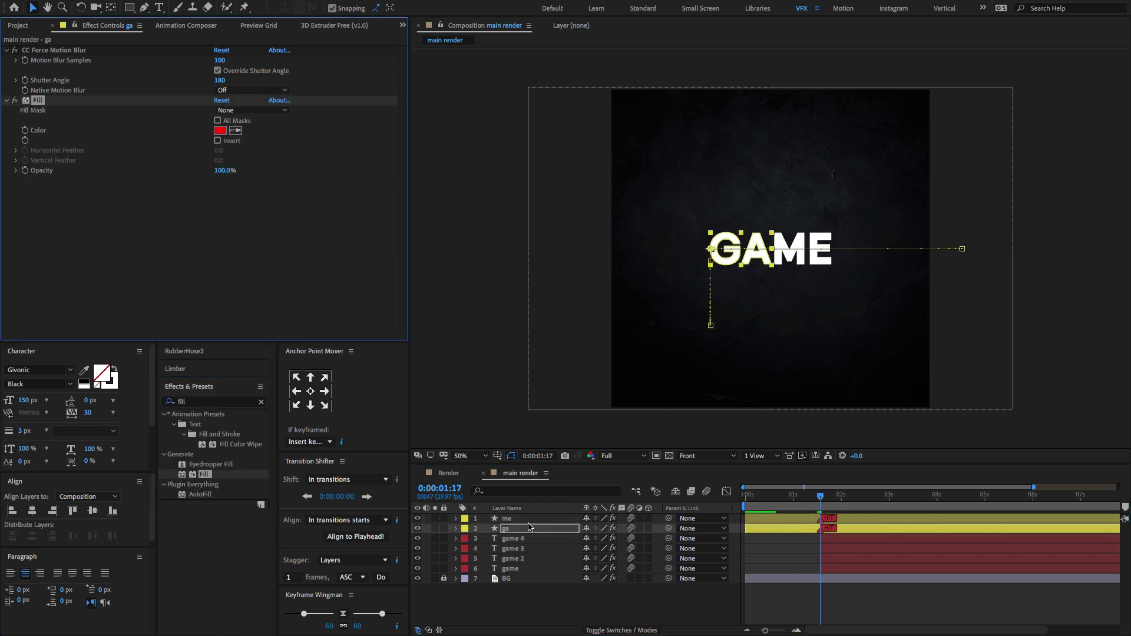
# Change ga's Fill colour to green.
pyautogui.click(219, 131)
pyautogui.click(343, 272)
pyautogui.press('Return')
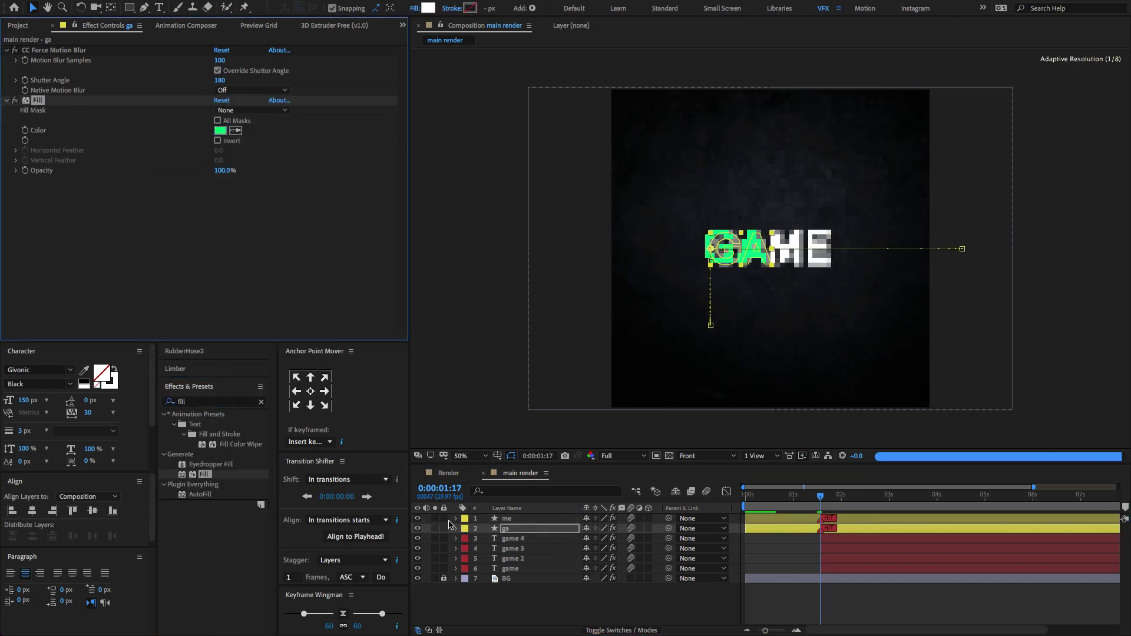
pyautogui.moveTo(517, 539); pyautogui.dragTo(519, 567)
pyautogui.click(517, 519)
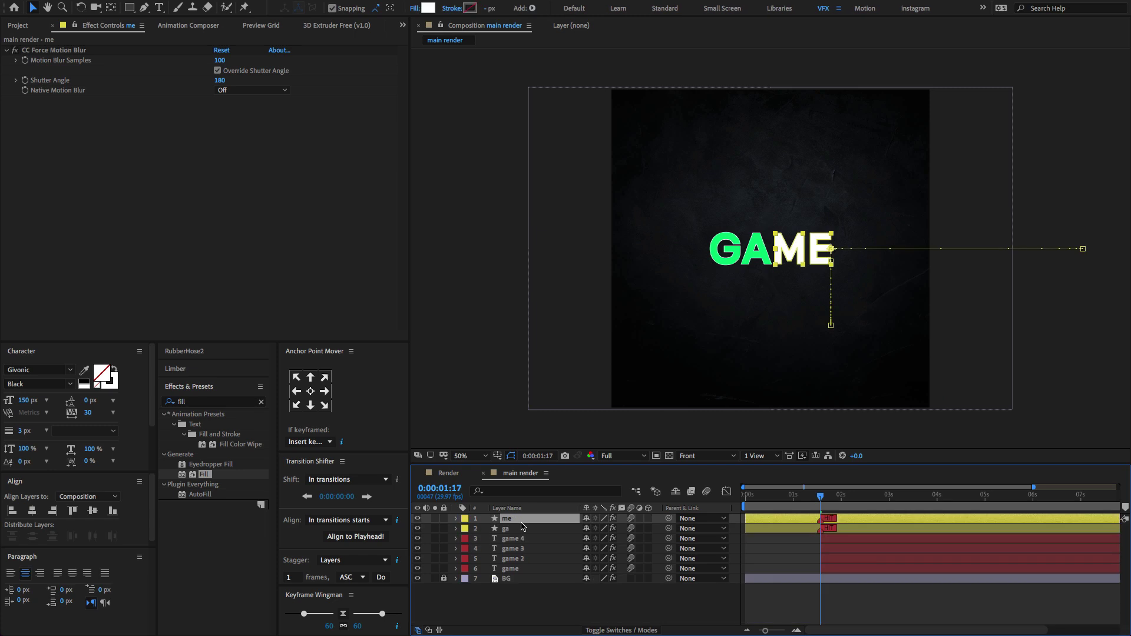
pyautogui.click(519, 530)
# Paste ga's green Fill onto the game 4 through game layers and me.
pyautogui.click(40, 100)
pyautogui.press('super+c')
pyautogui.click(526, 519)
pyautogui.click(526, 539)
pyautogui.keyDown('shift'); pyautogui.click(529, 569); pyautogui.keyUp('shift')
pyautogui.press('super+v')
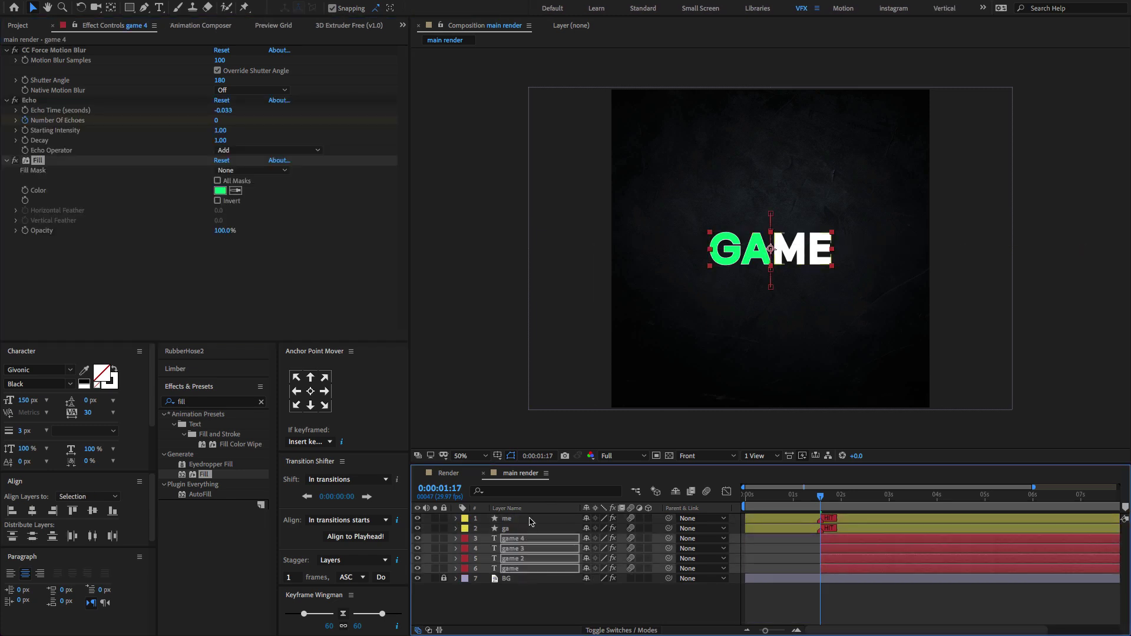
pyautogui.click(530, 519)
pyautogui.press('super+v')
# Add a Glow effect and paste it onto ga and the GAME layers, checking at 4 seconds.
pyautogui.click(224, 402)
pyautogui.write('glow')
pyautogui.doubleClick(207, 619)
pyautogui.hotkey('ctrl', 'c')
pyautogui.click(522, 528)
pyautogui.keyDown('shift'); pyautogui.click(522, 569); pyautogui.keyUp('shift')
pyautogui.hotkey('ctrl', 'v')
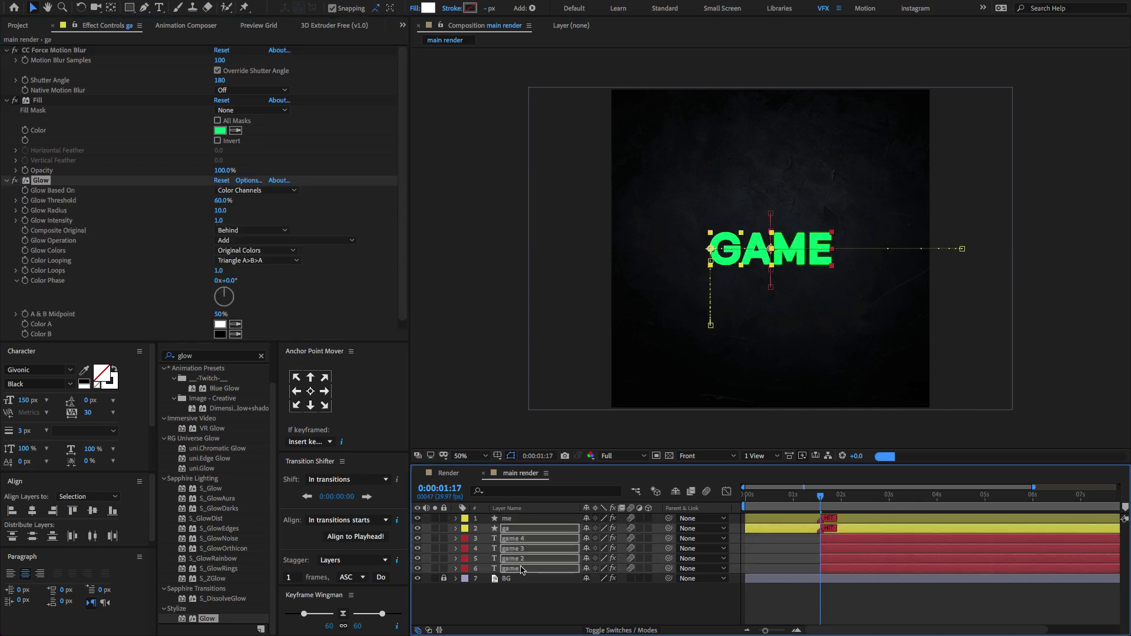
pyautogui.click(937, 498)
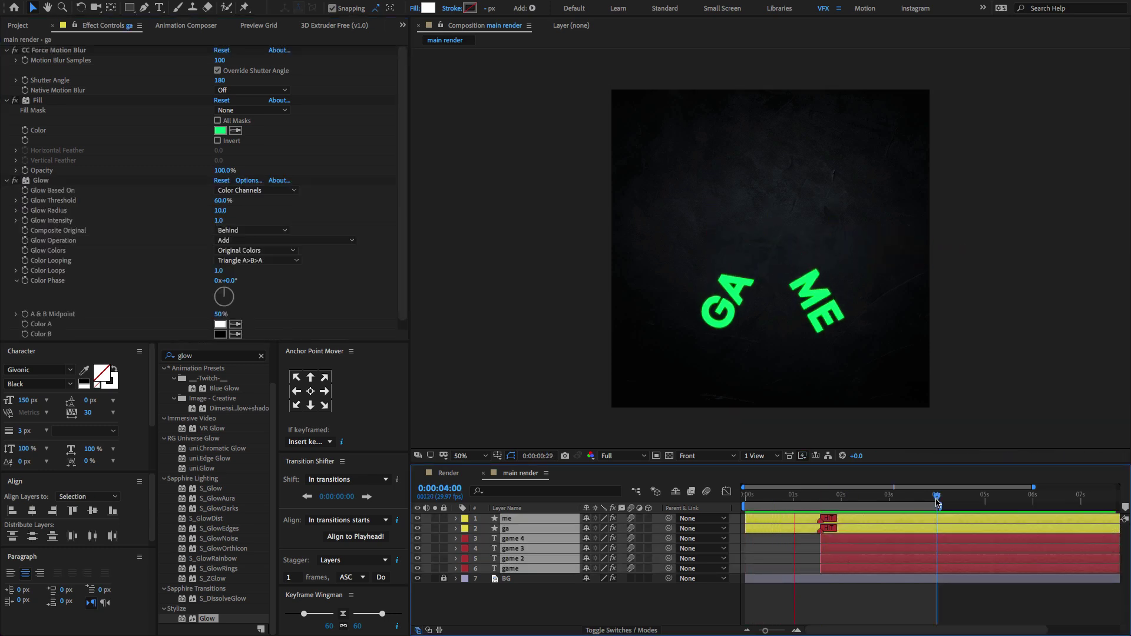